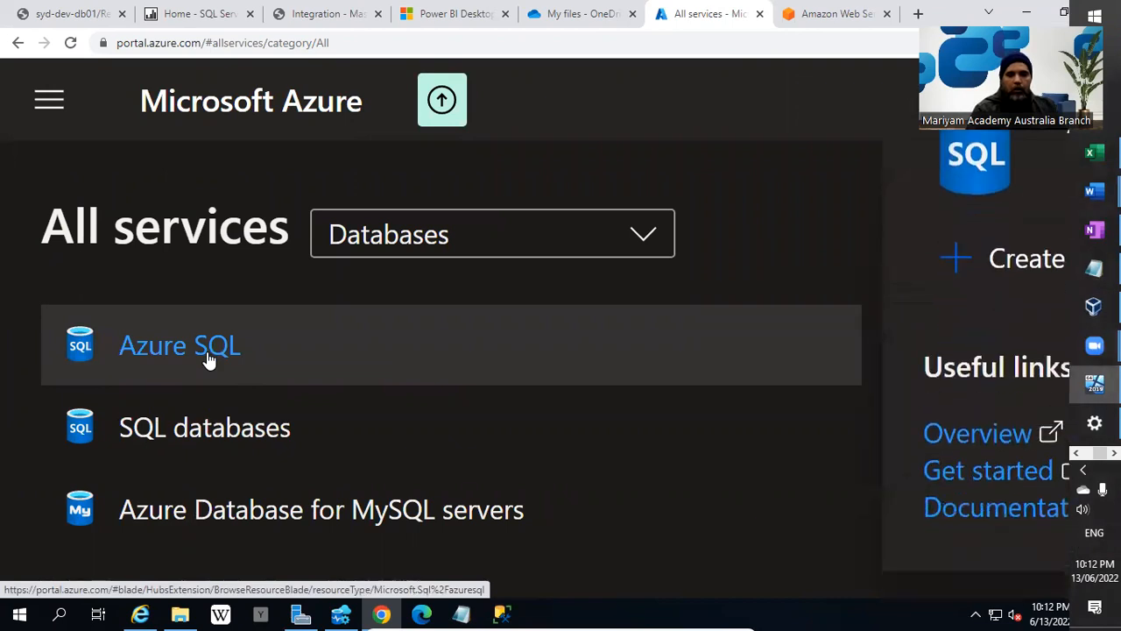
Step: Open the Azure SQL service from the Databases category and reduce the page zoom to 110%
left_click(208, 359)
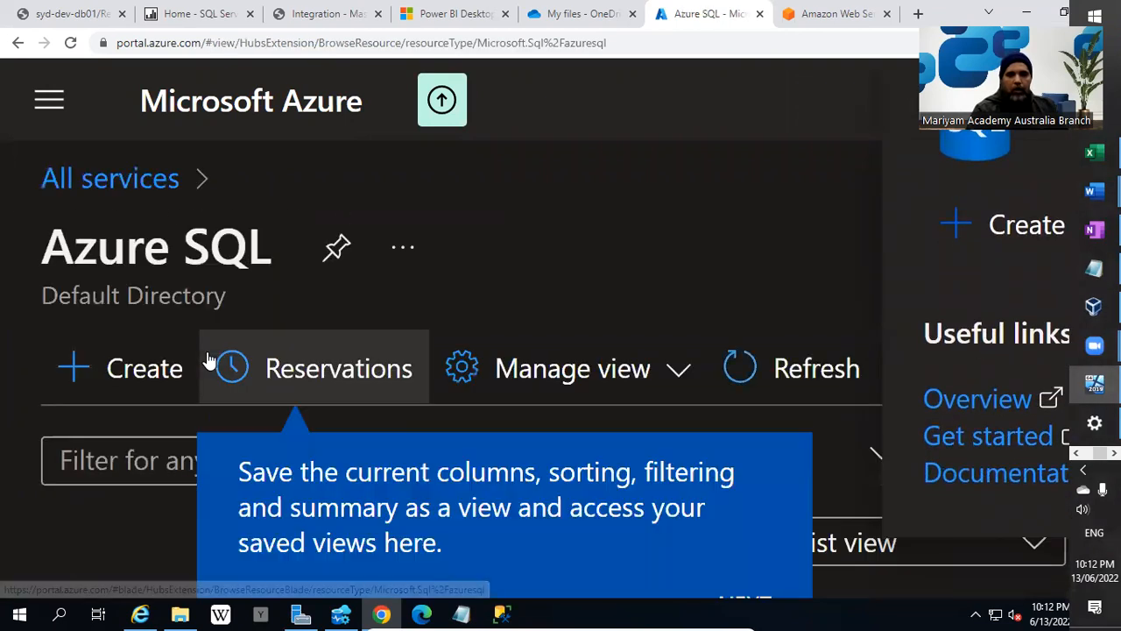
key("ctrl+minus")
key("ctrl+minus")
key("ctrl+minus")
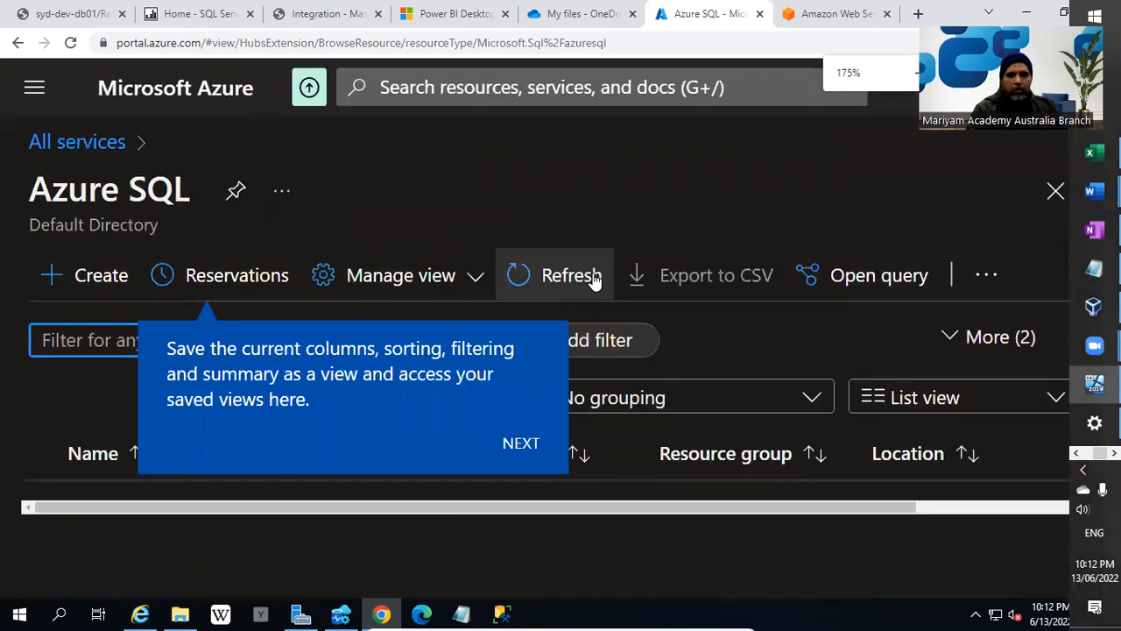
key("ctrl+minus")
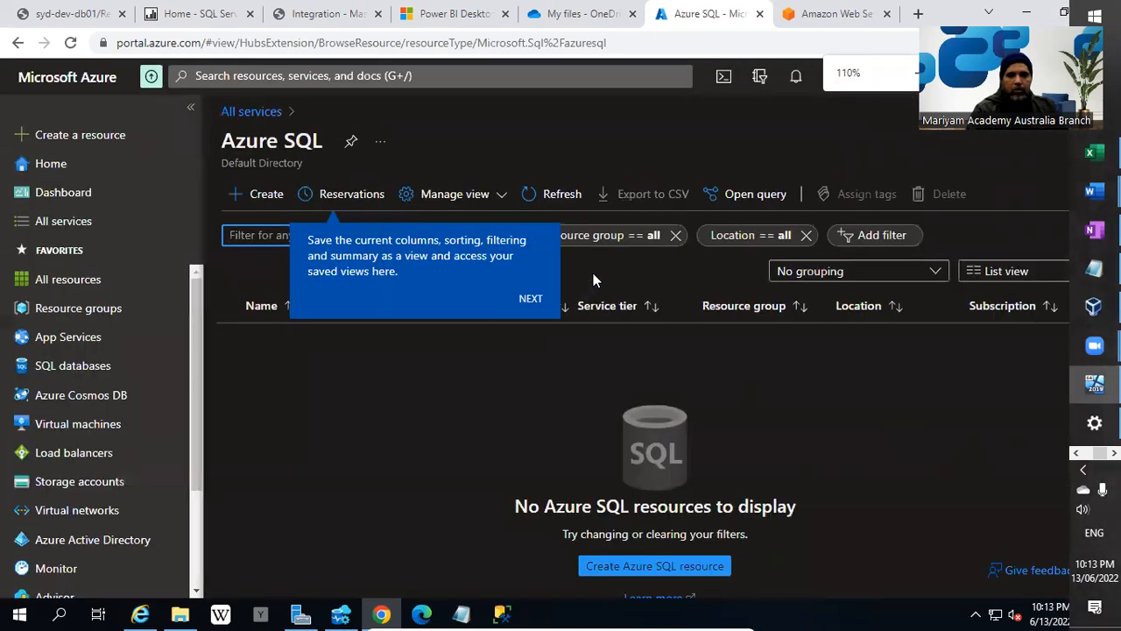
left_click(379, 433)
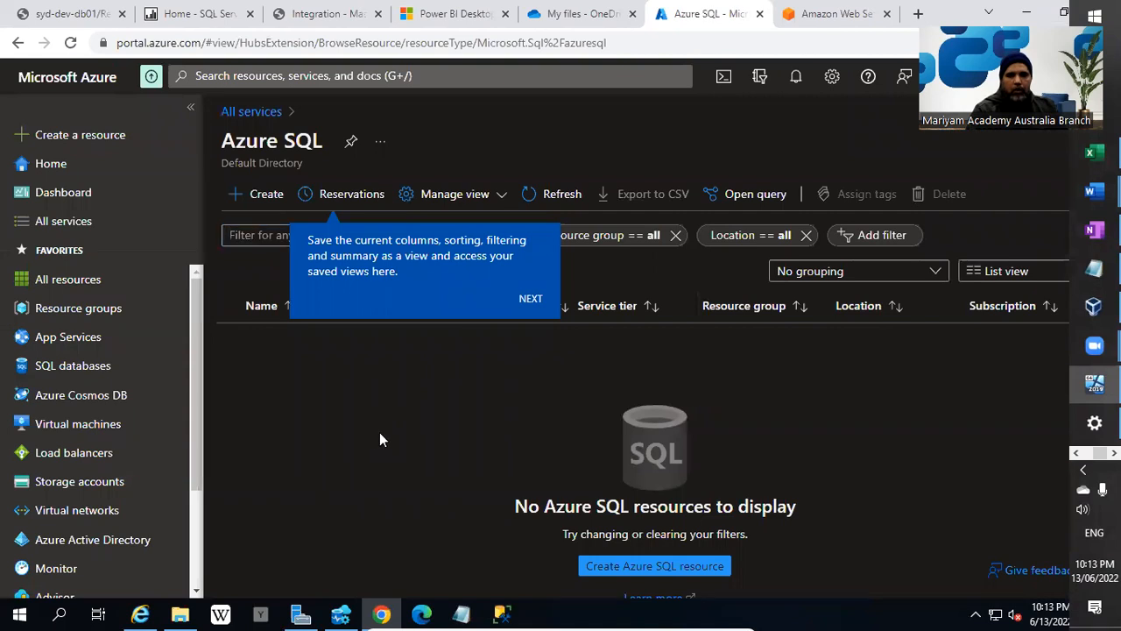
Step: Start creating an Azure SQL resource using the SQL databases deployment option with the Single database resource type
left_click(265, 201)
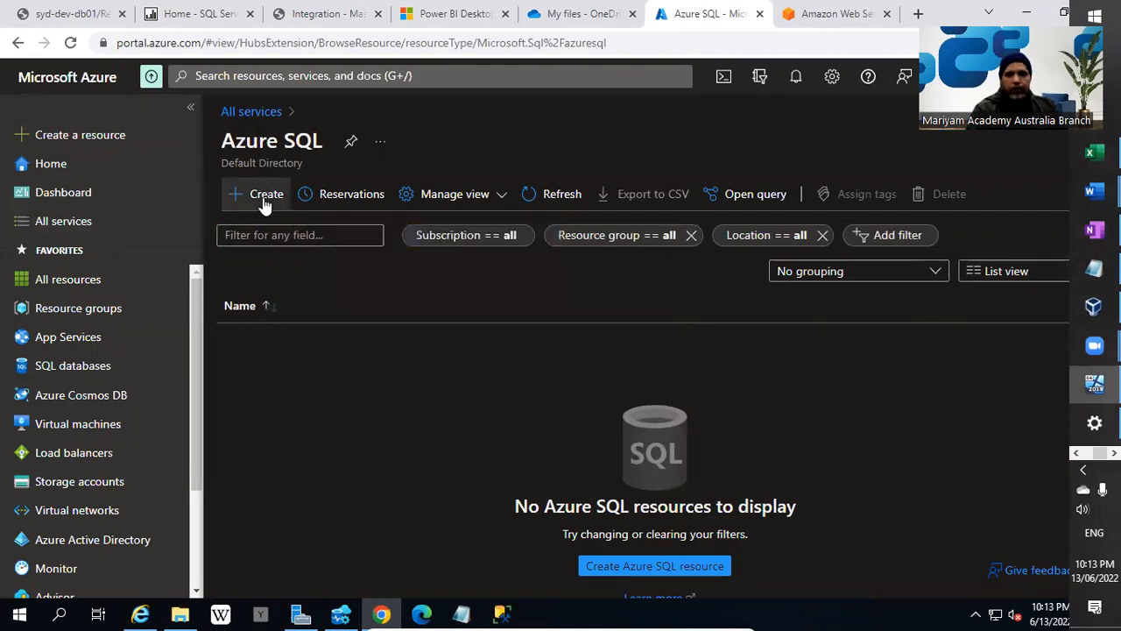
left_click(265, 201)
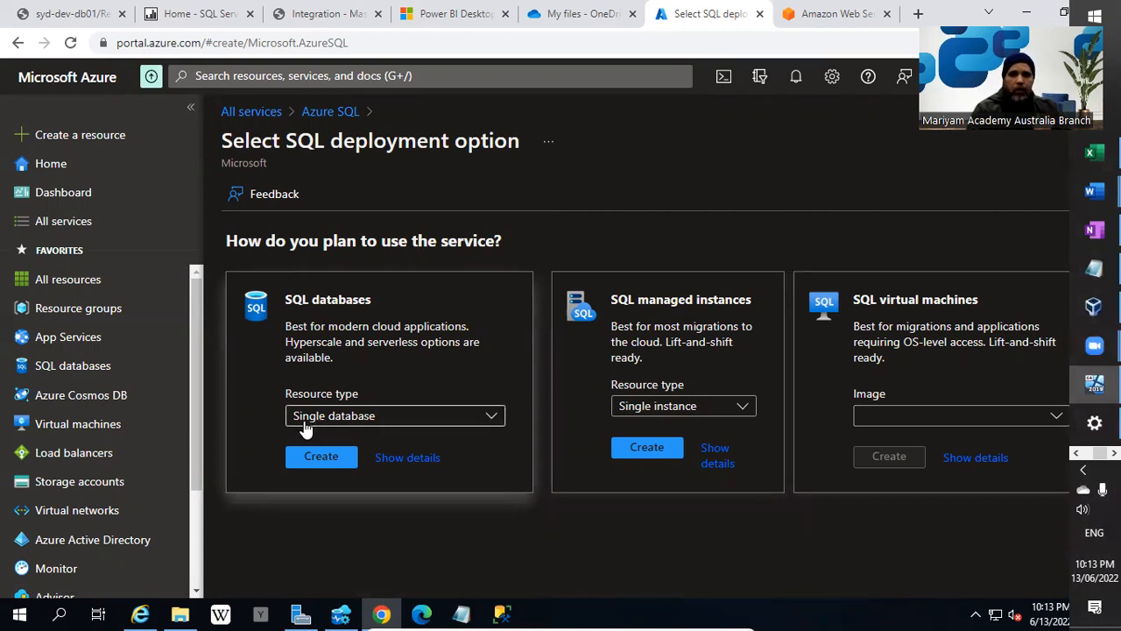
left_click(455, 414)
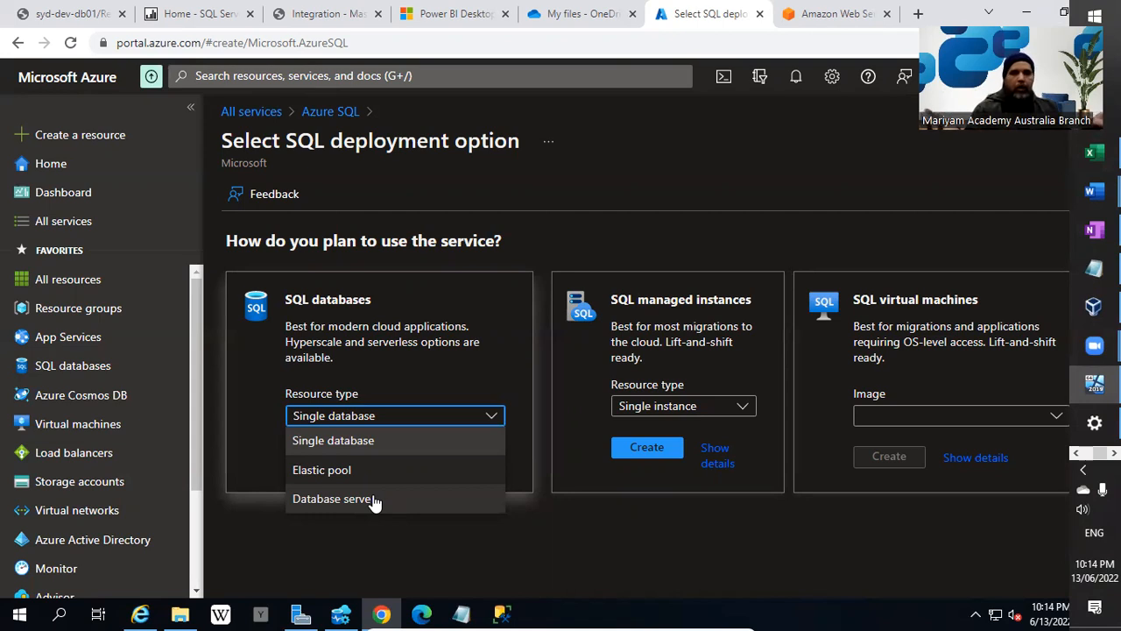
left_click(350, 451)
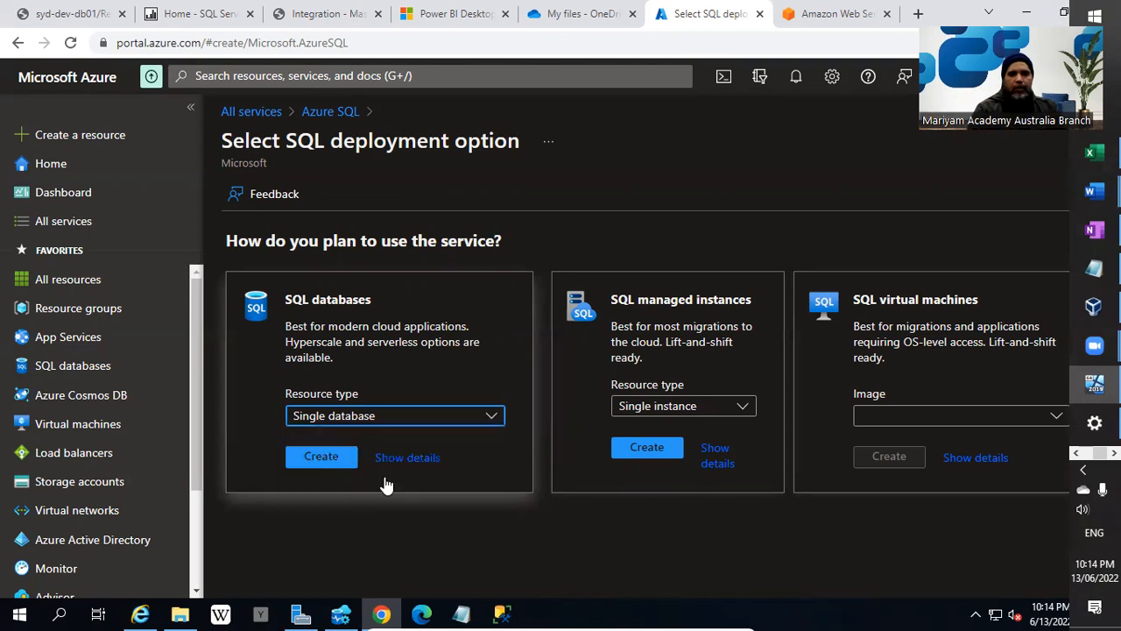
left_click(322, 458)
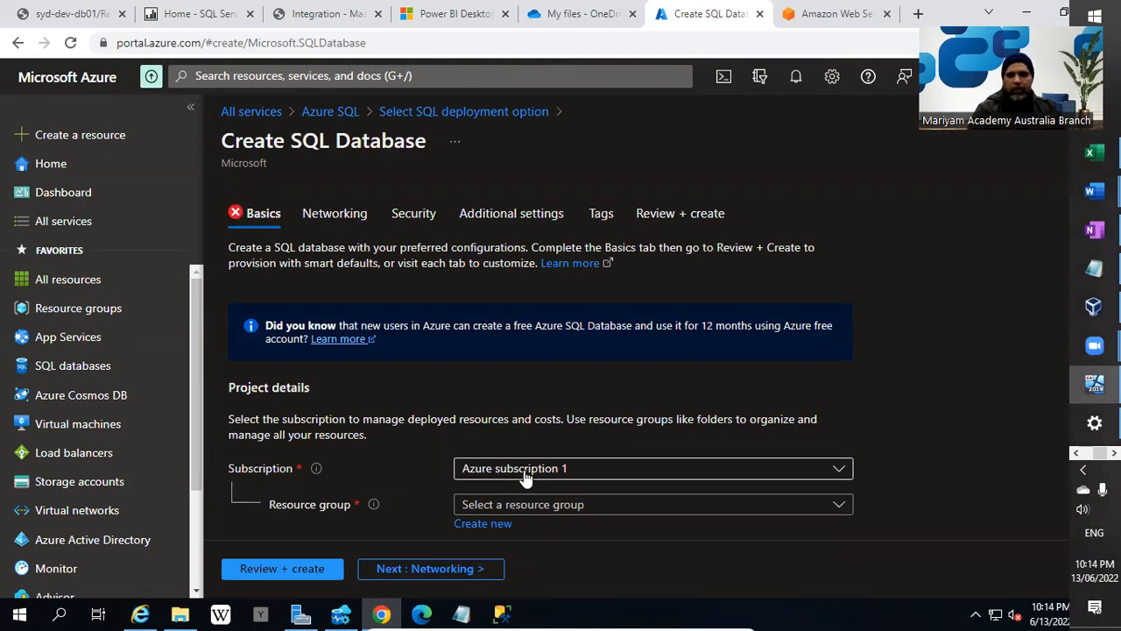
Step: Set the project's subscription to Azure subscription 1 and its resource group to developerresourcegroup
left_click(574, 468)
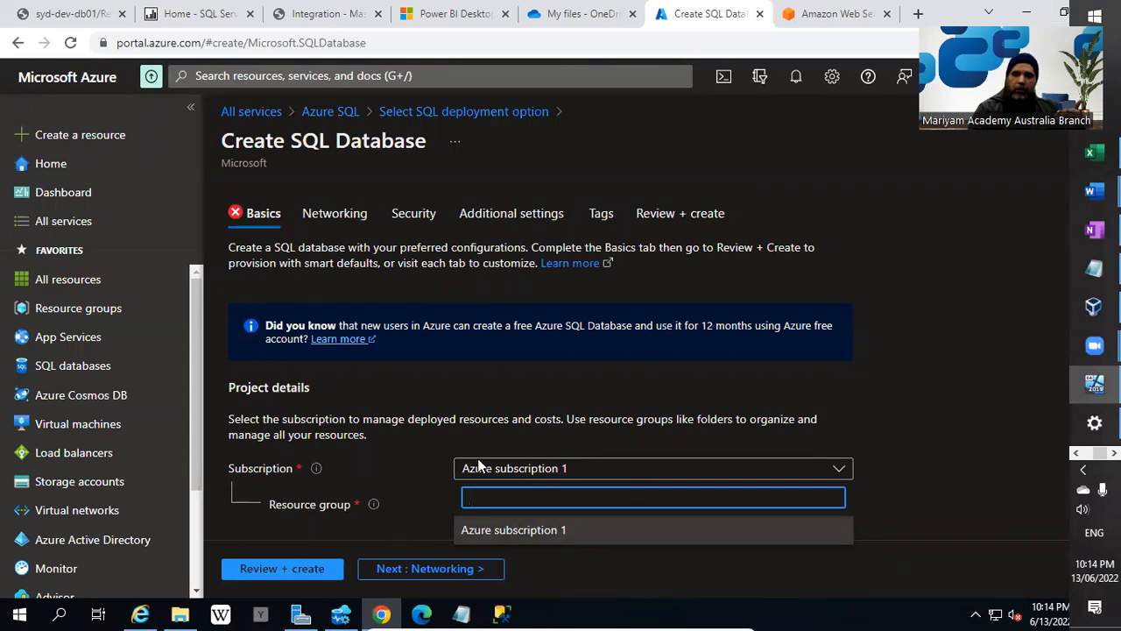
left_click(547, 532)
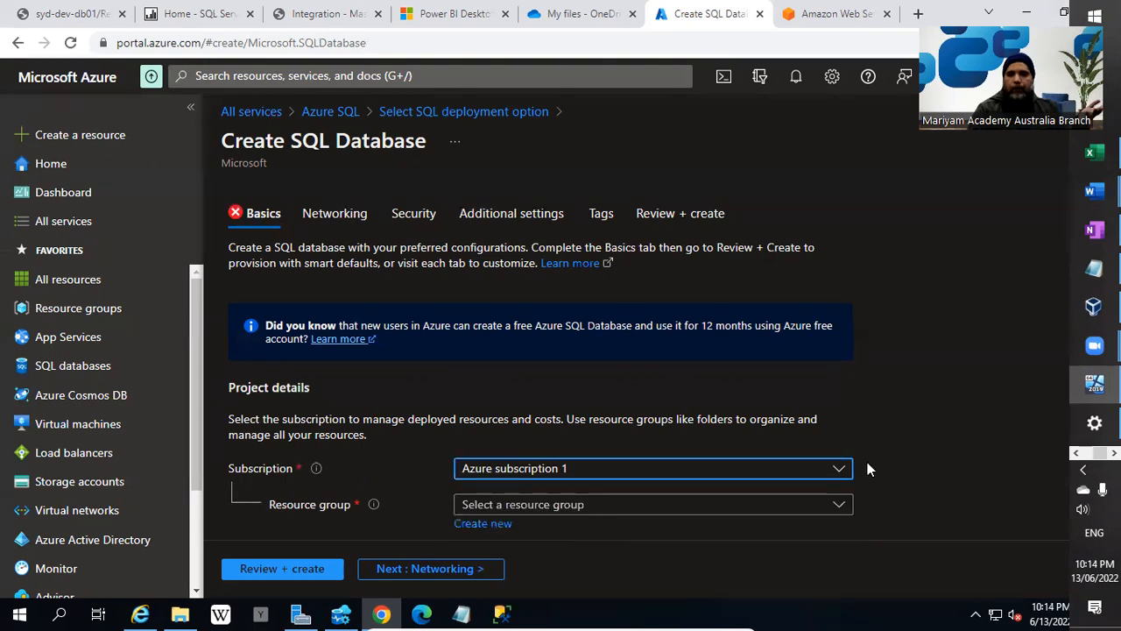
scroll(868, 462, "down", 1)
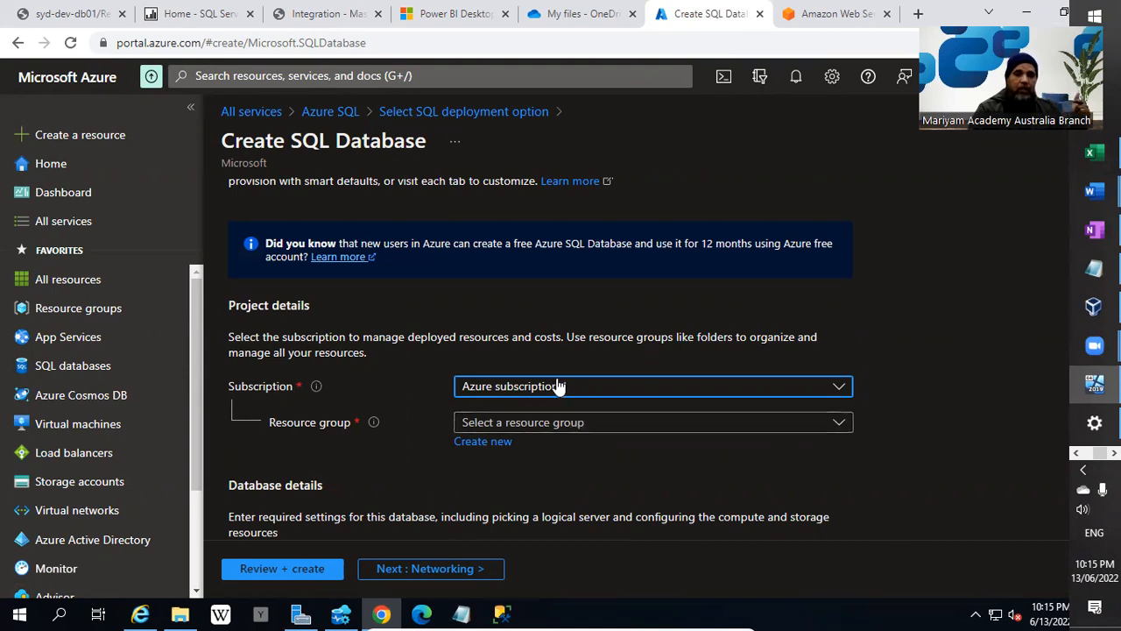
left_click(605, 424)
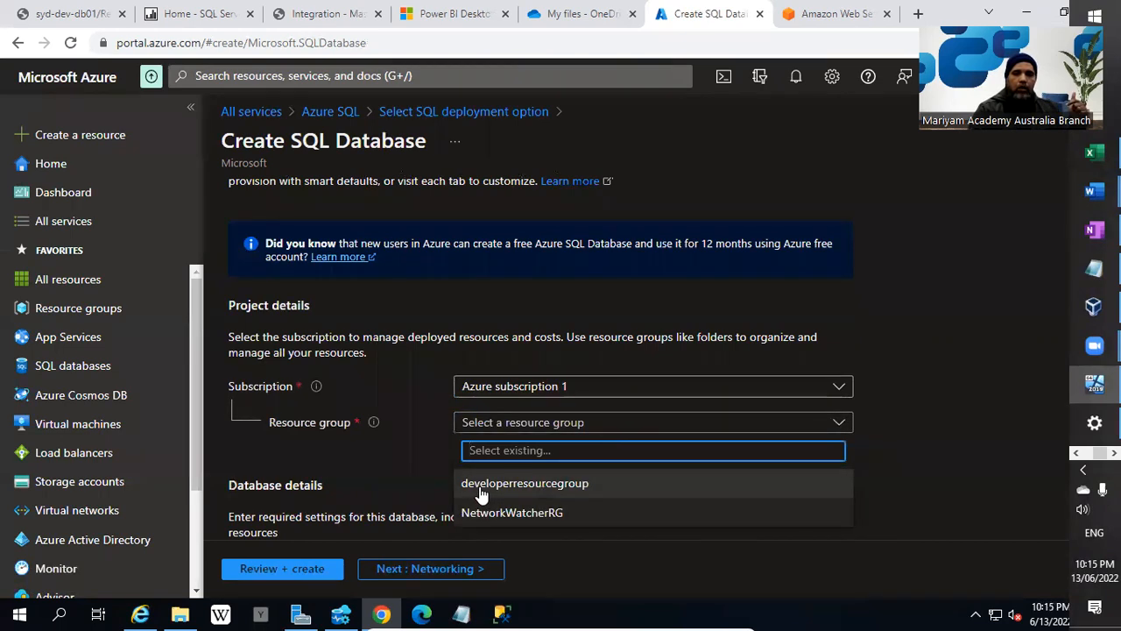
left_click(575, 484)
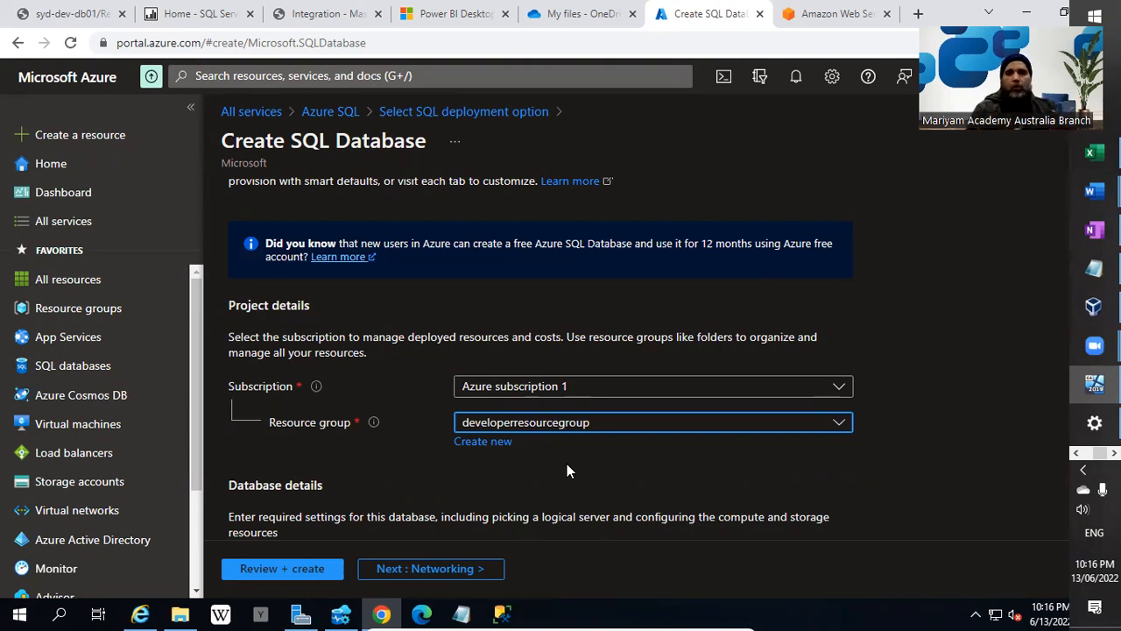
Step: Name the new database analytica-dev_db in the database details
scroll(635, 403, "down", 1)
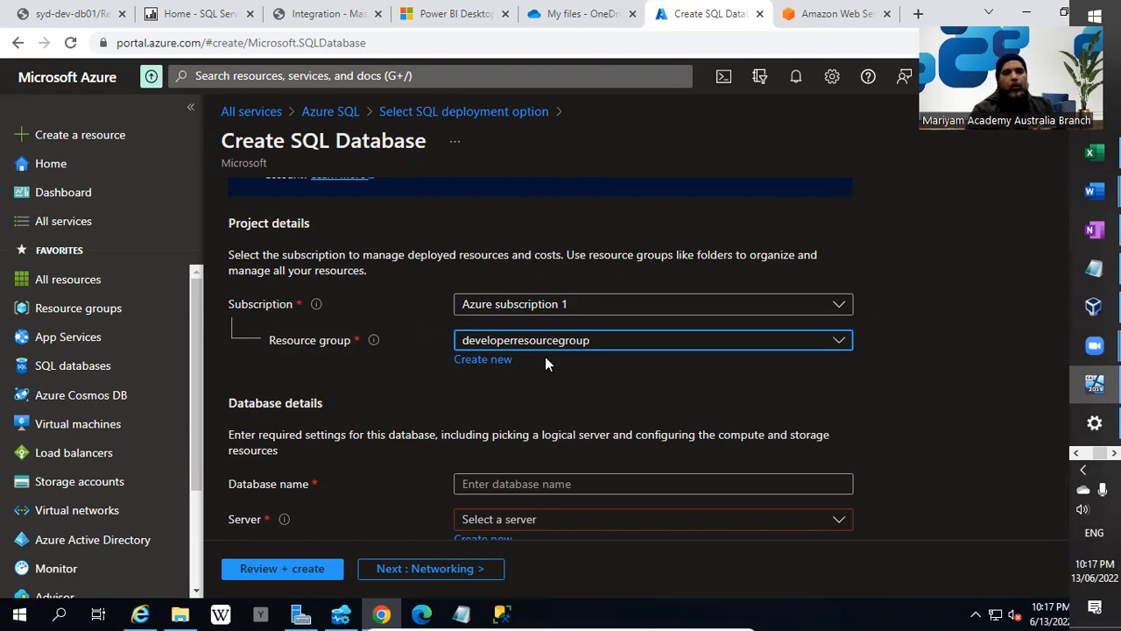
scroll(545, 356, "down", 2)
left_click(563, 323)
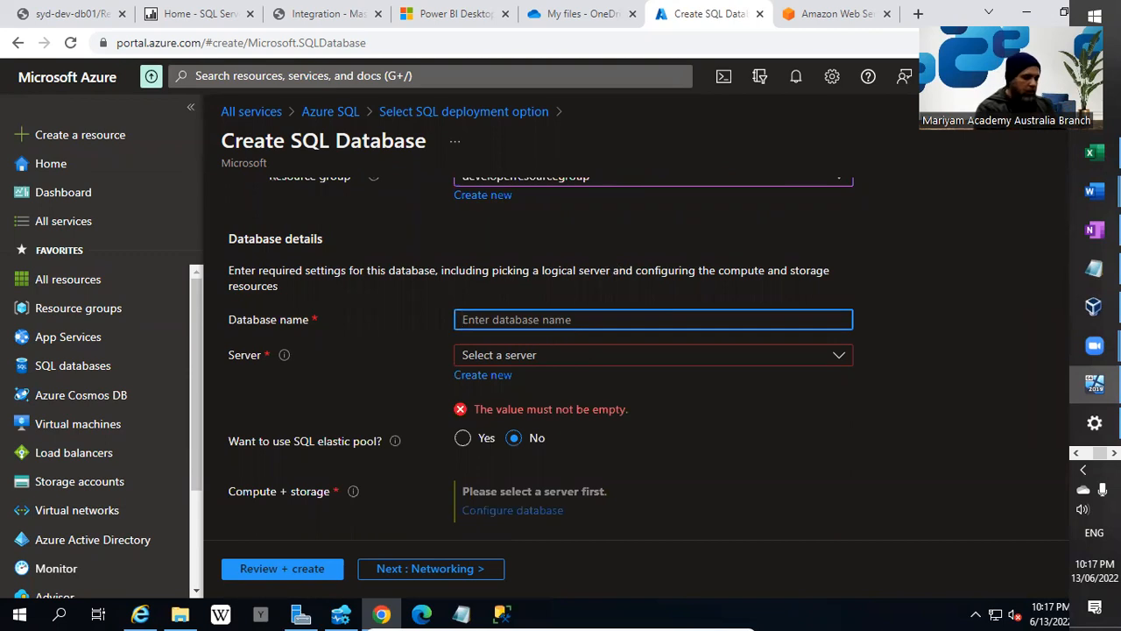
type("analy")
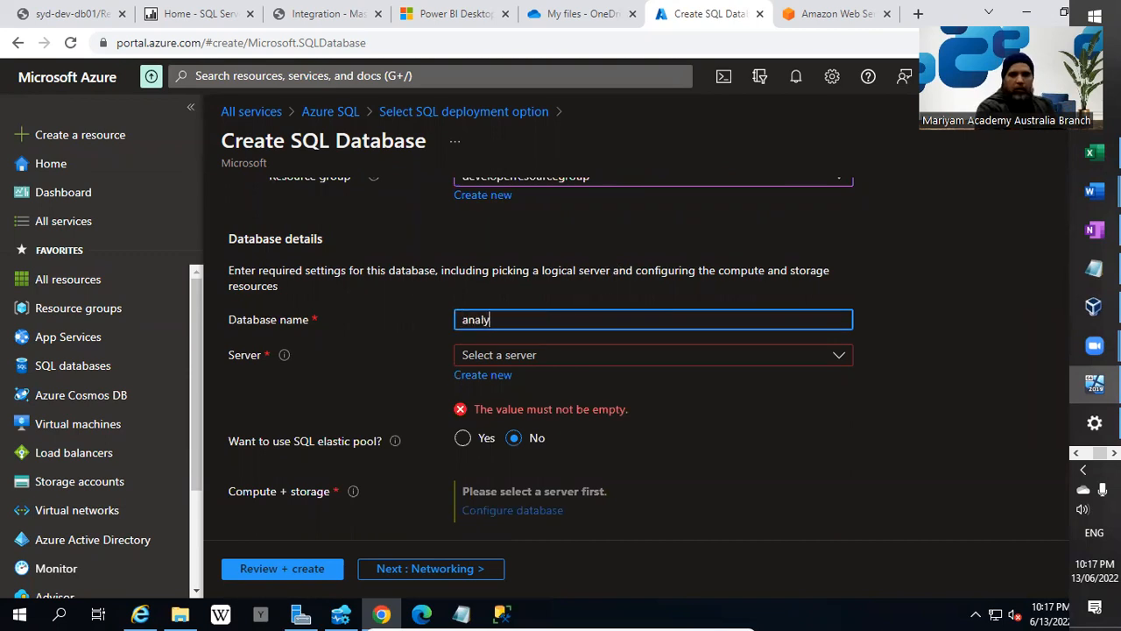
type("tica")
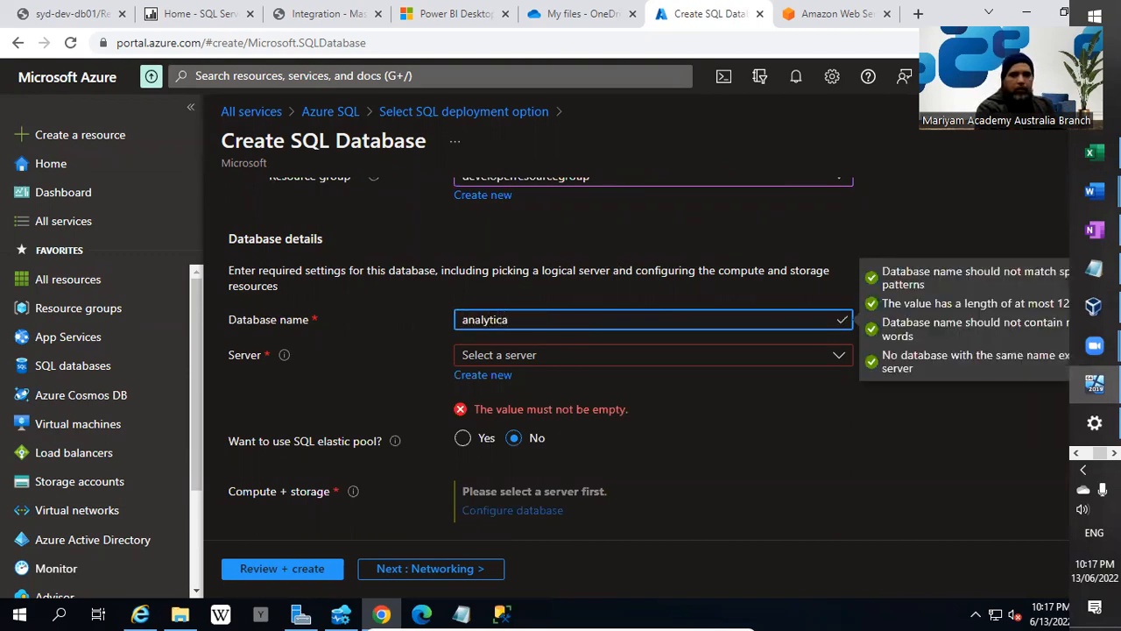
type("-dev_db")
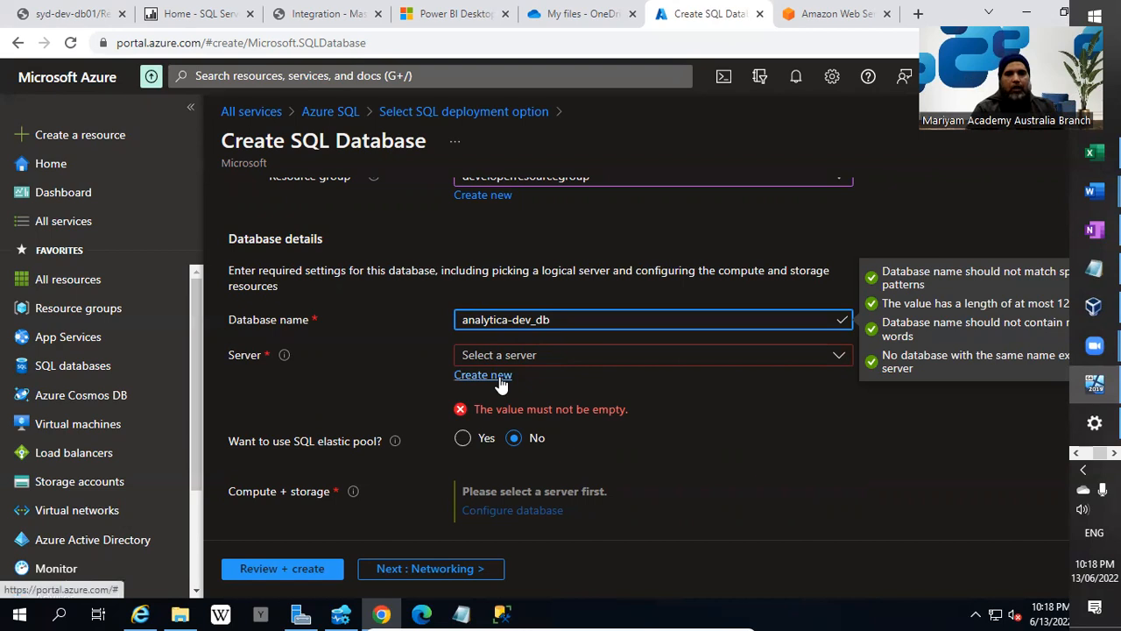
Step: Start creating a new server for the database and name it syd-dev-sql05
left_click(534, 361)
left_click(583, 361)
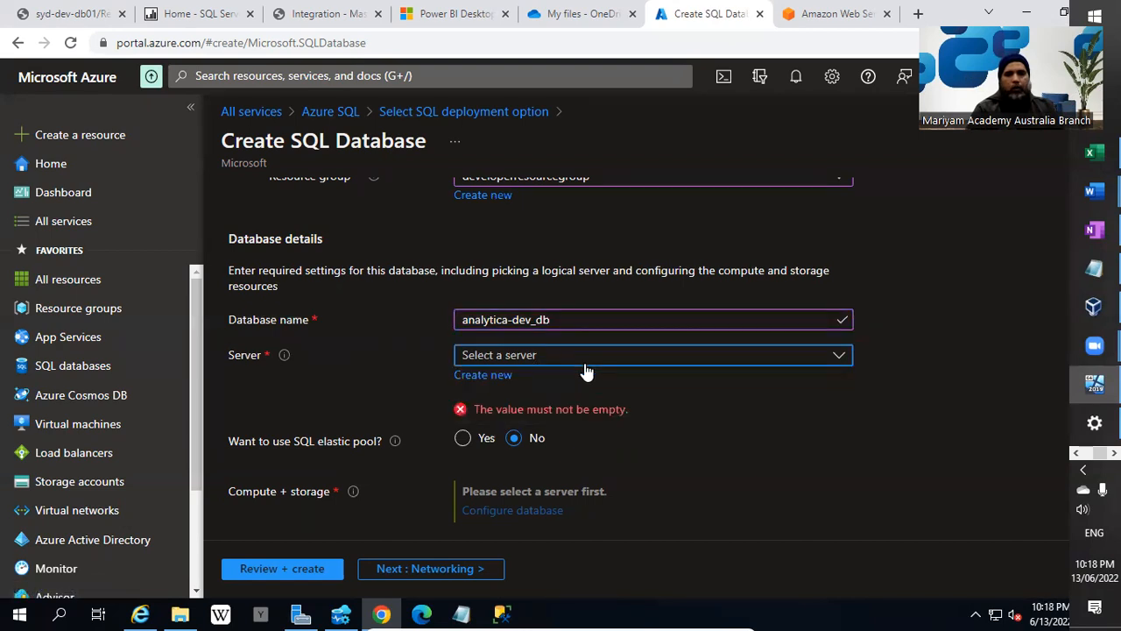
left_click(477, 375)
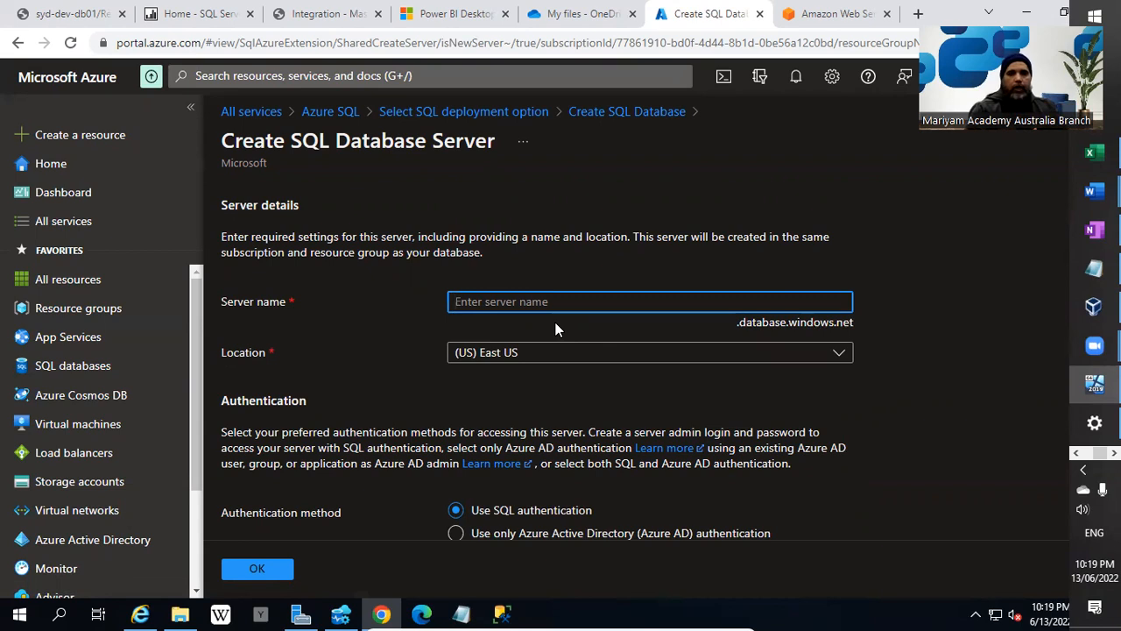
type("syd")
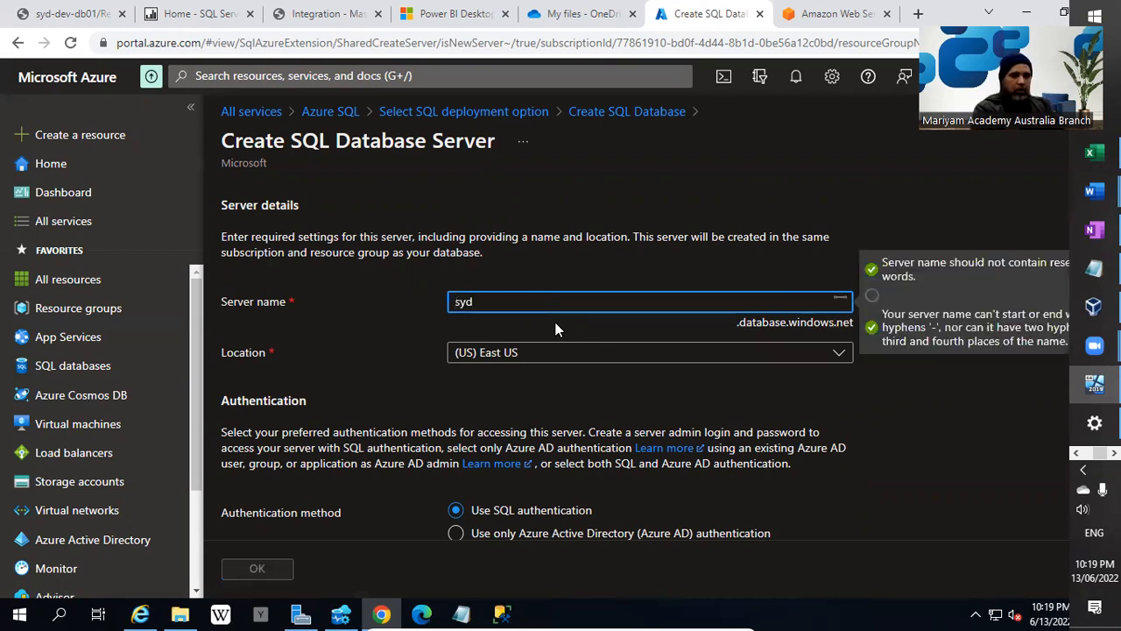
type("-dev-")
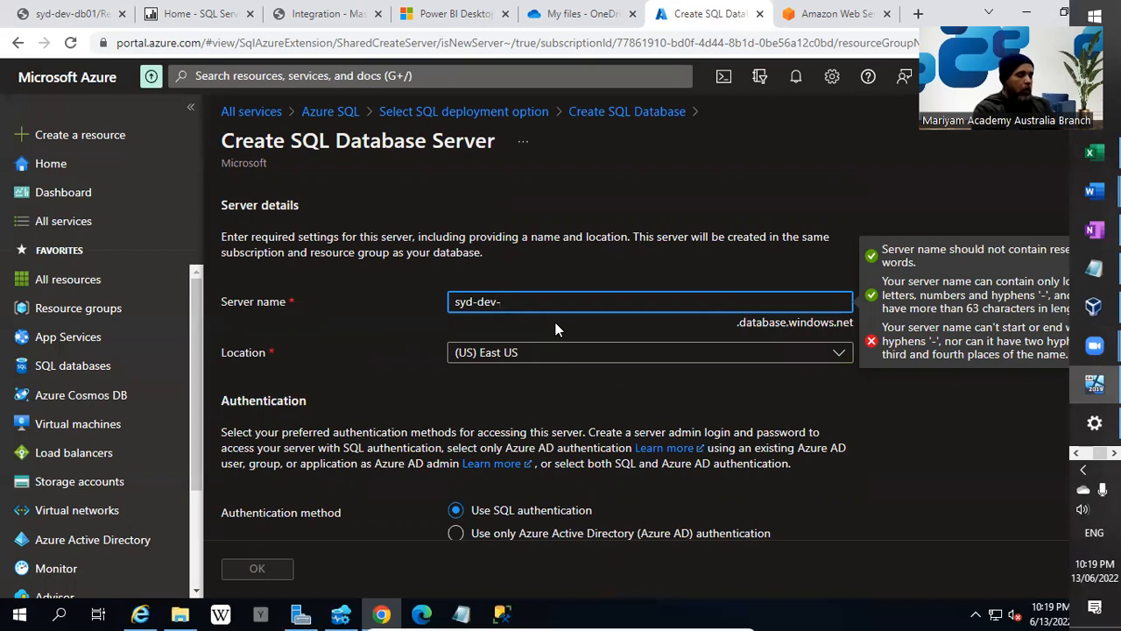
type("sql")
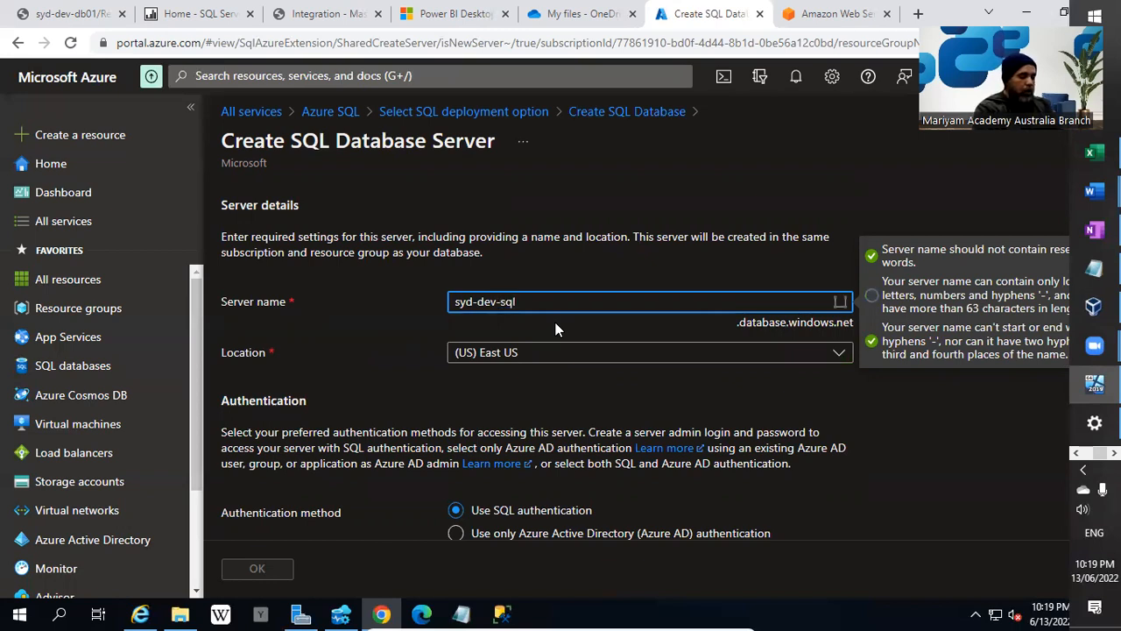
type("05")
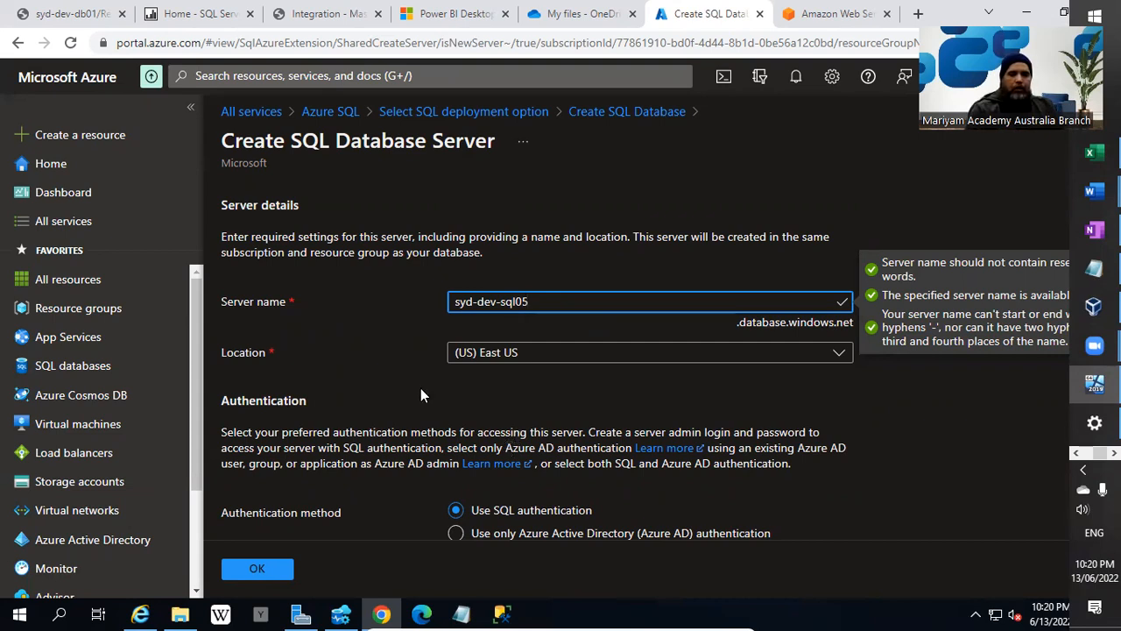
Step: Set the server admin login to svc_sqldev-admin for SQL authentication
scroll(426, 386, "down", 2)
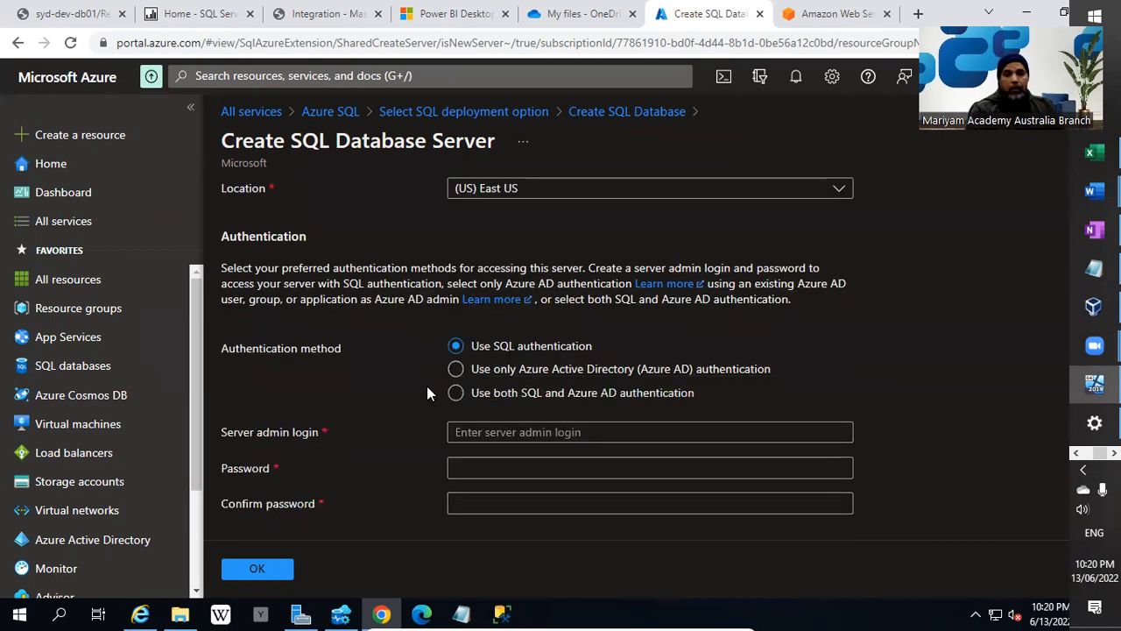
scroll(428, 394, "down", 1)
scroll(430, 393, "up", 2)
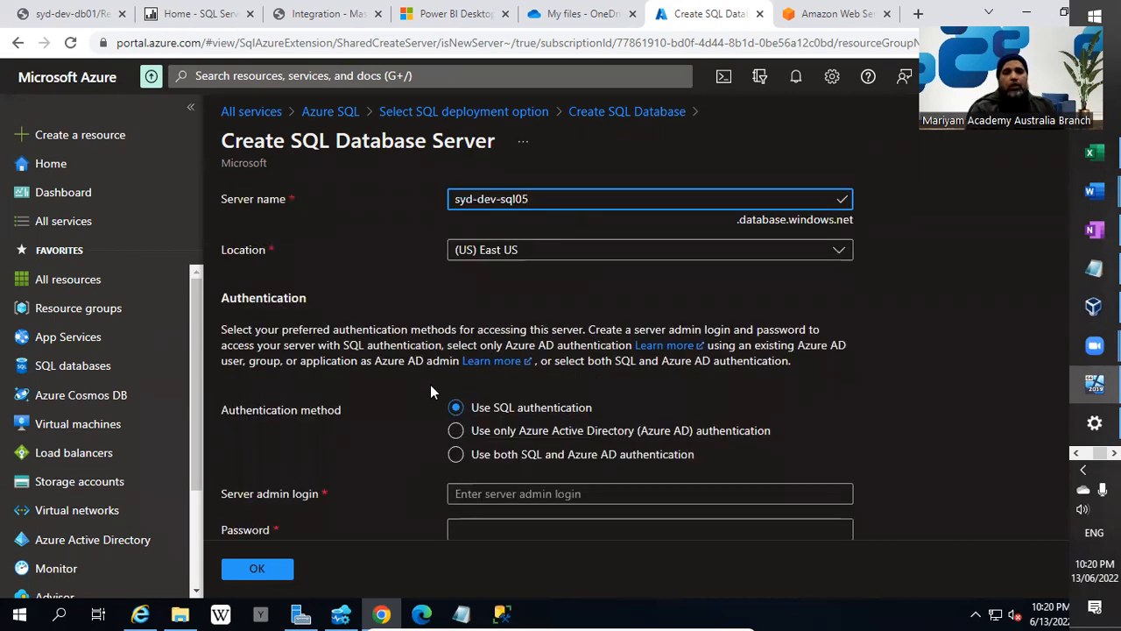
scroll(430, 385, "down", 1)
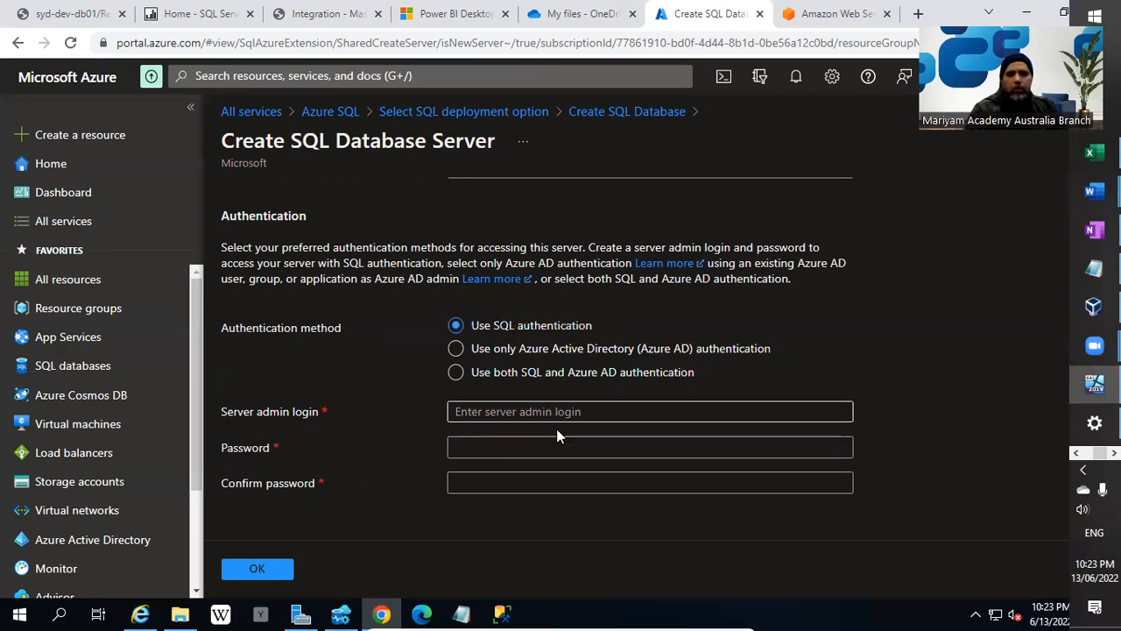
left_click(579, 409)
type("svc_sql;")
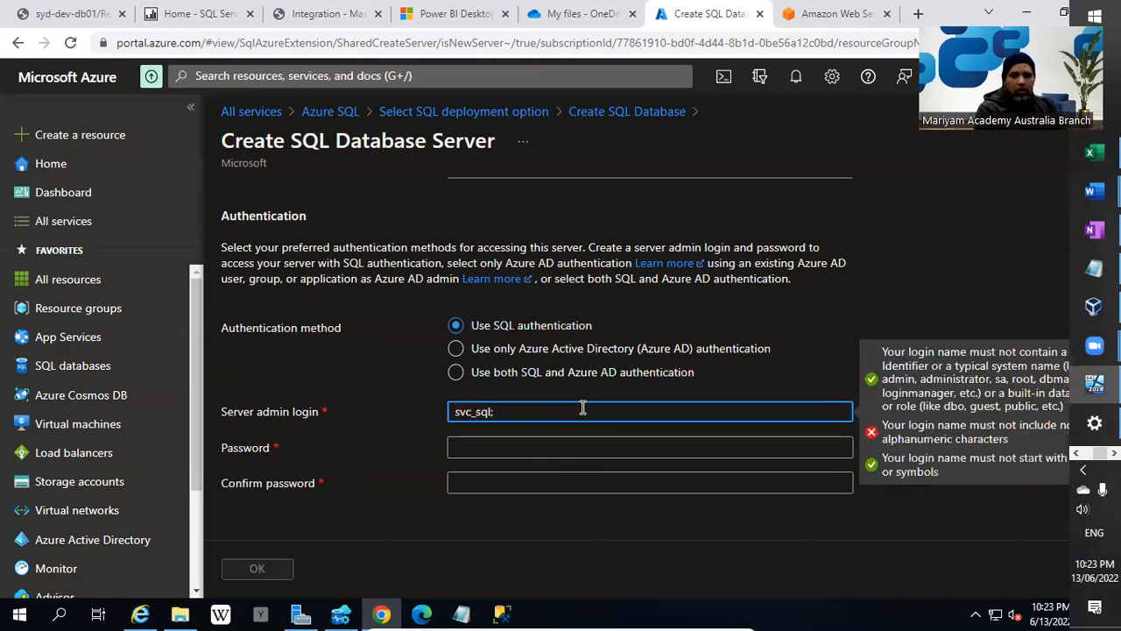
key("BackSpace")
type("dev-admin")
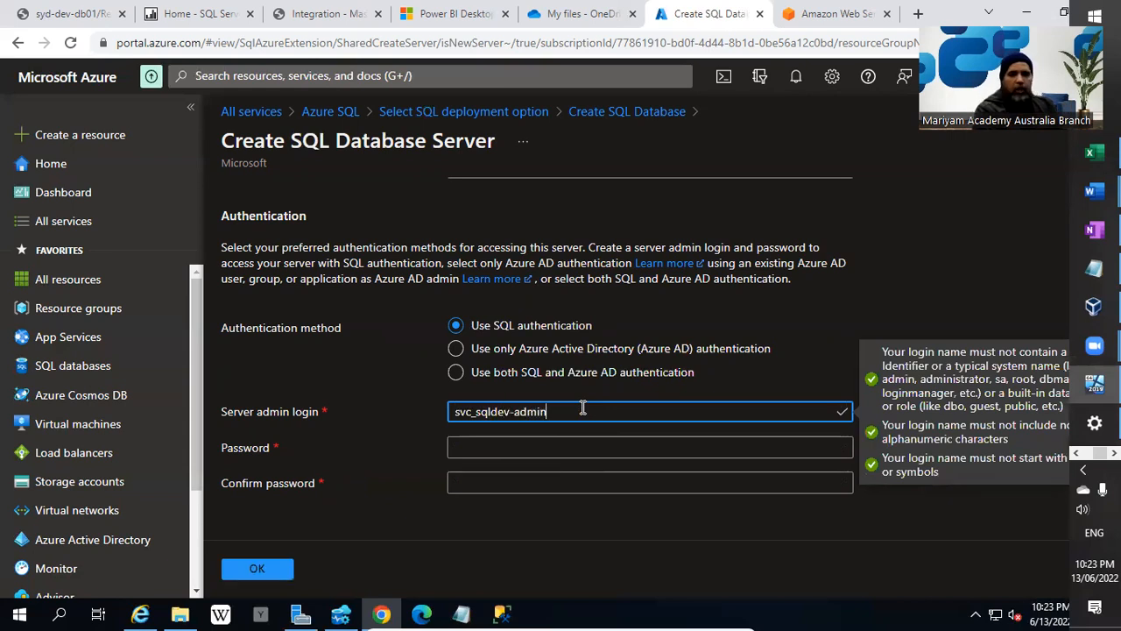
Step: Enter the server admin password and repeat it in the password confirmation
key("Tab")
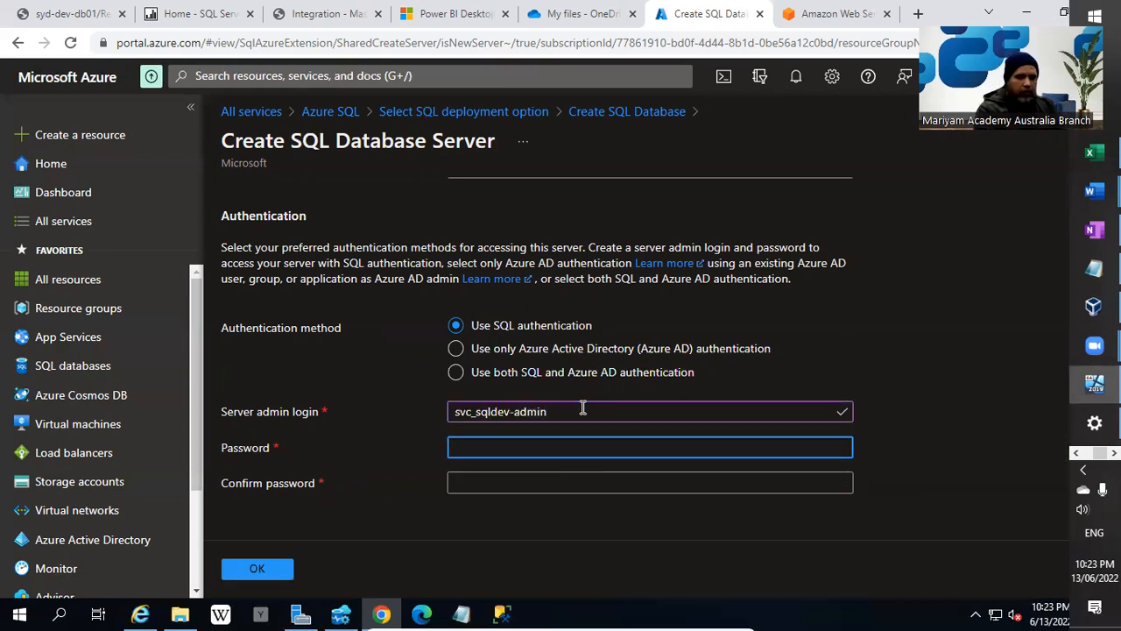
type("•••••")
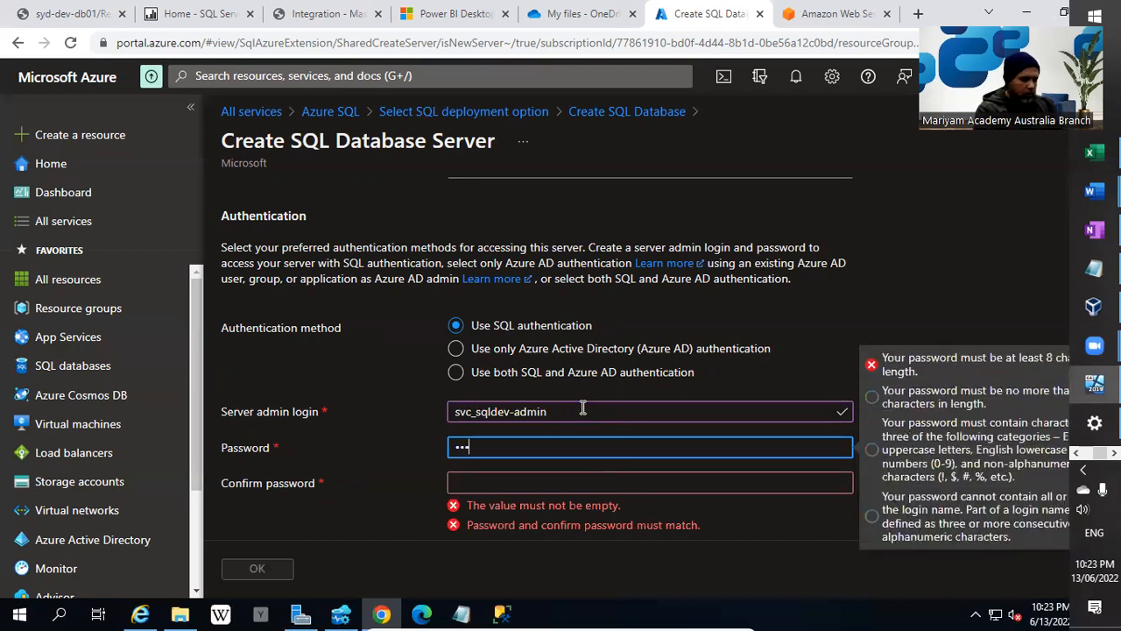
type("•••••••")
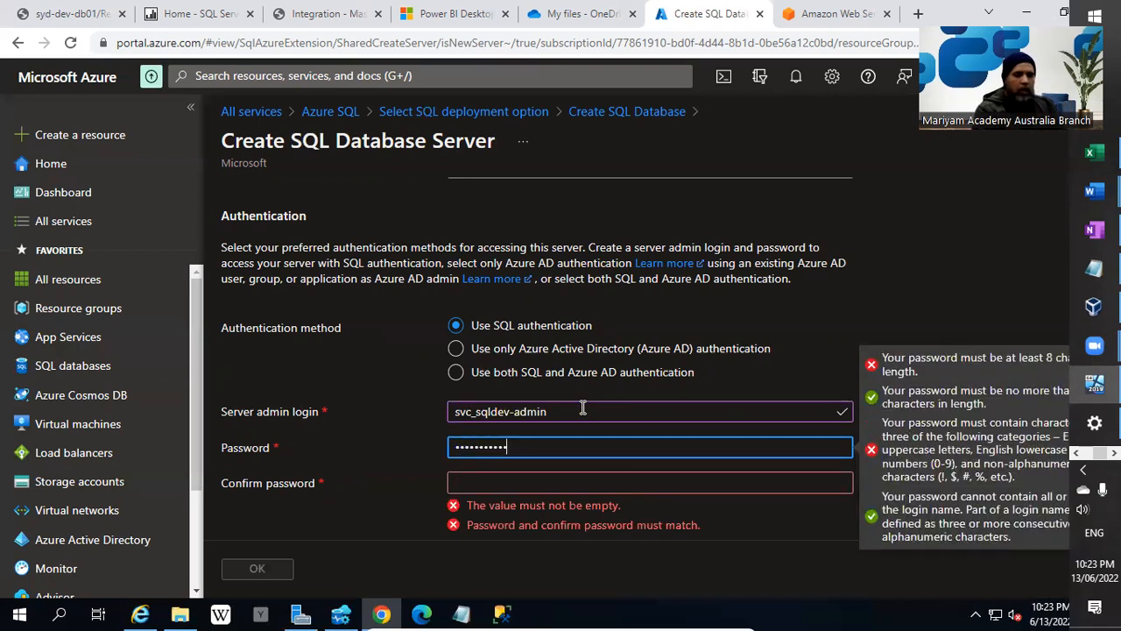
key("Tab")
type("•••••")
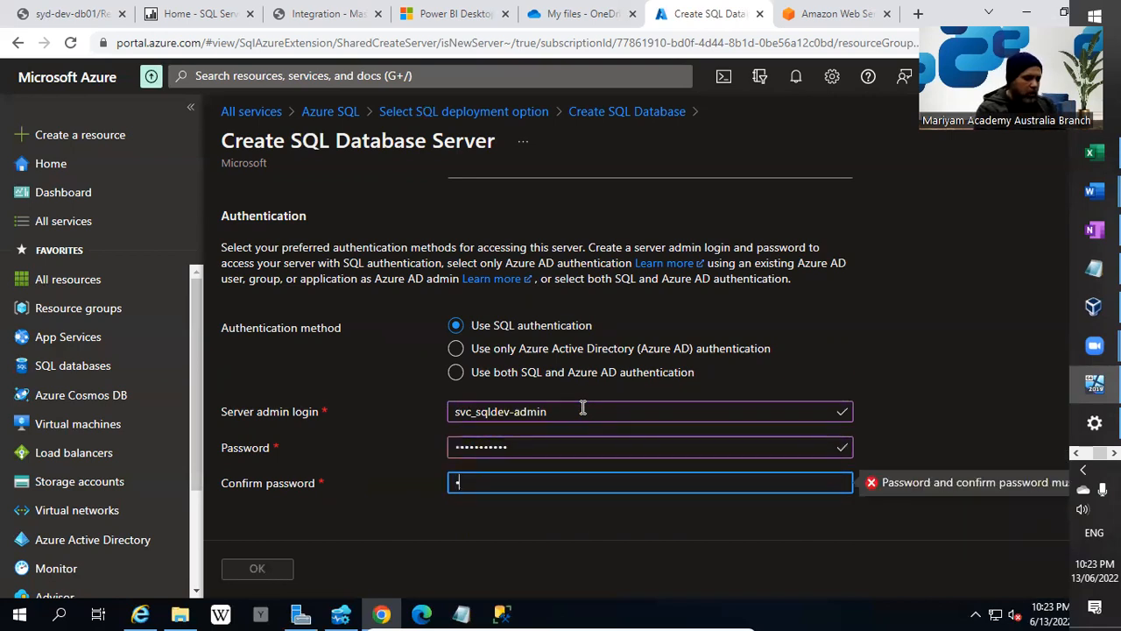
type("••••••")
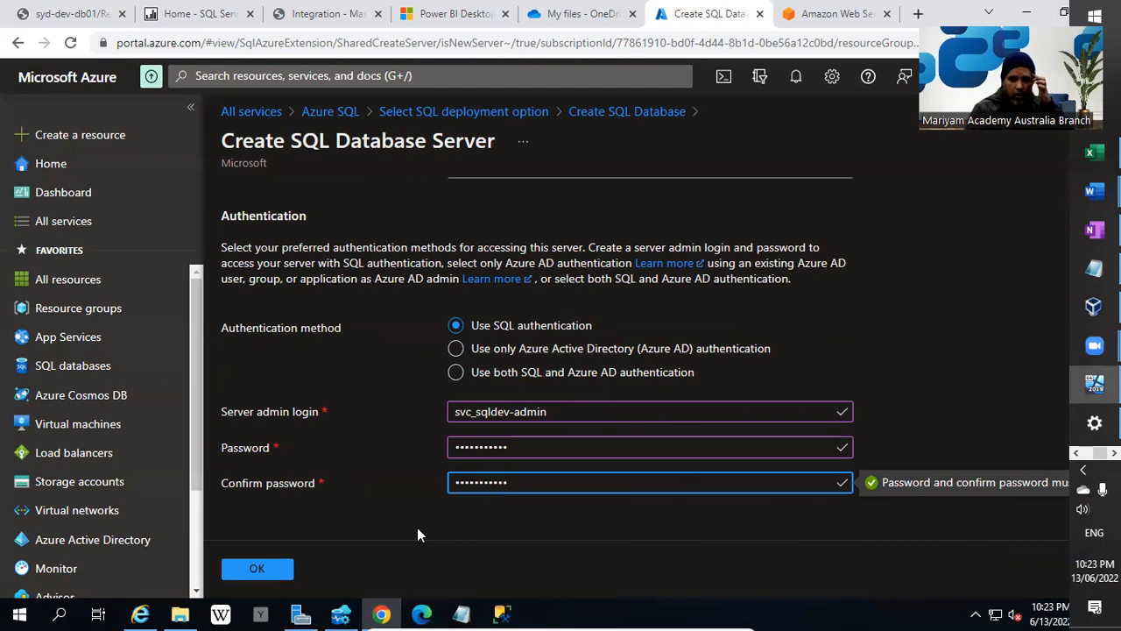
Step: Review the new server's location and authentication settings, and confirm its configuration for the database
scroll(418, 528, "up", 3)
scroll(436, 460, "down", 3)
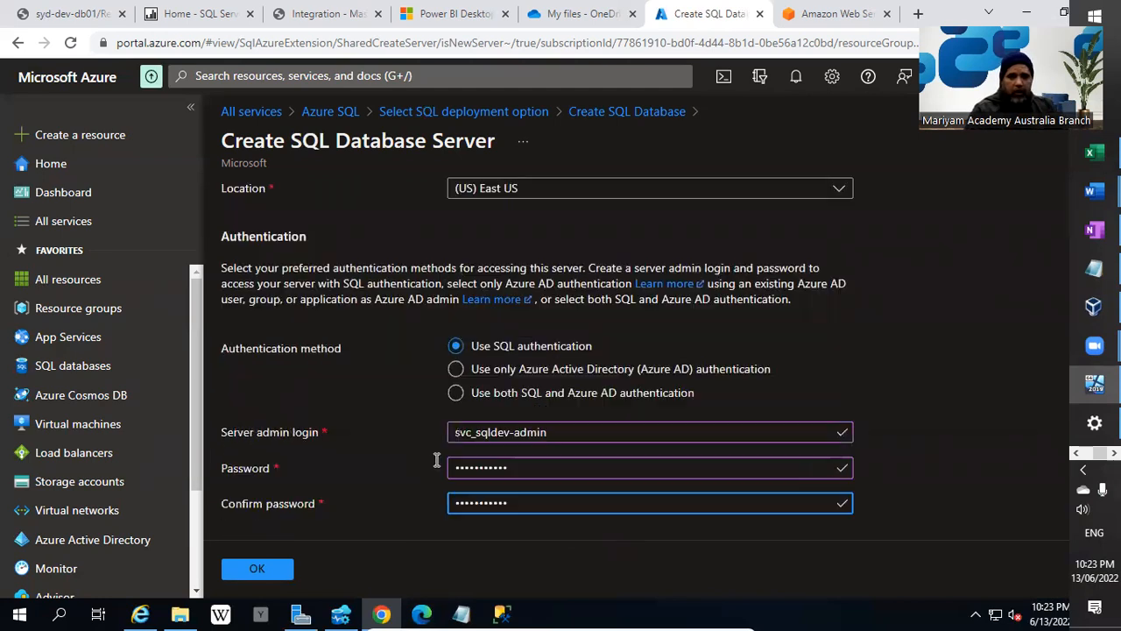
left_click(263, 570)
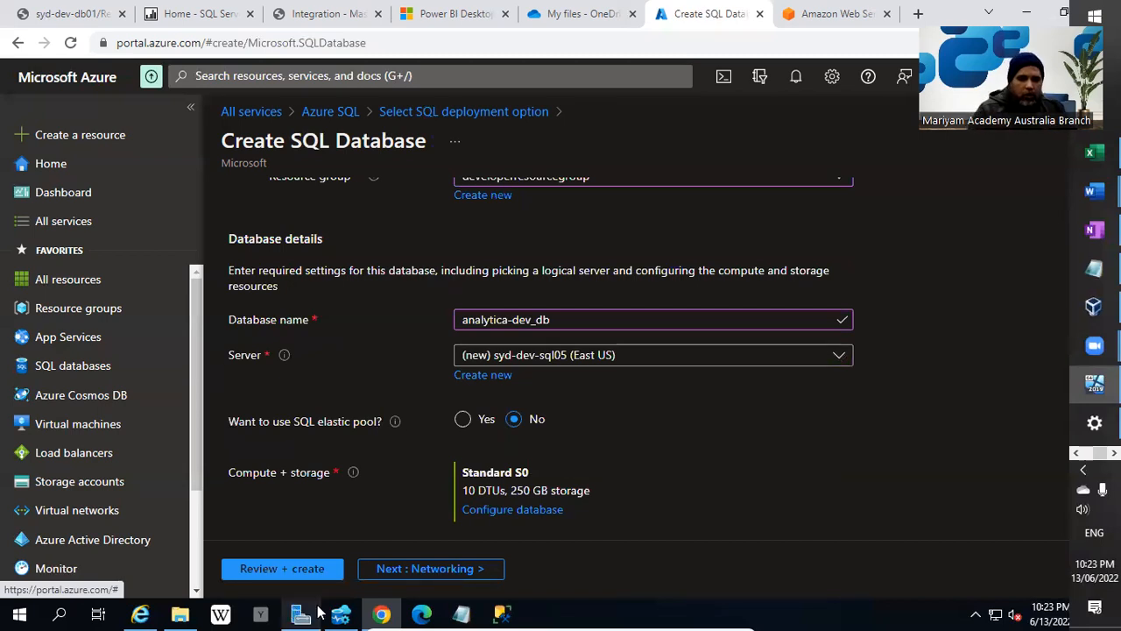
Step: Switch to SQL Server Management Studio, open Task Manager over it and view the machine's CPU and memory performance
left_click(503, 614)
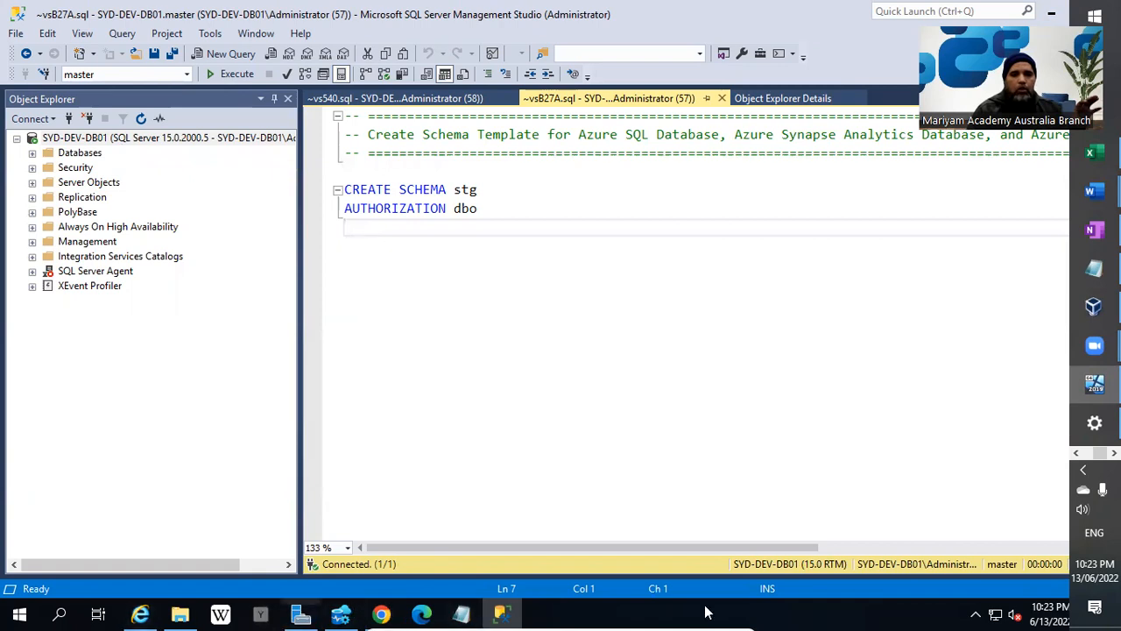
right_click(737, 613)
left_click(853, 531)
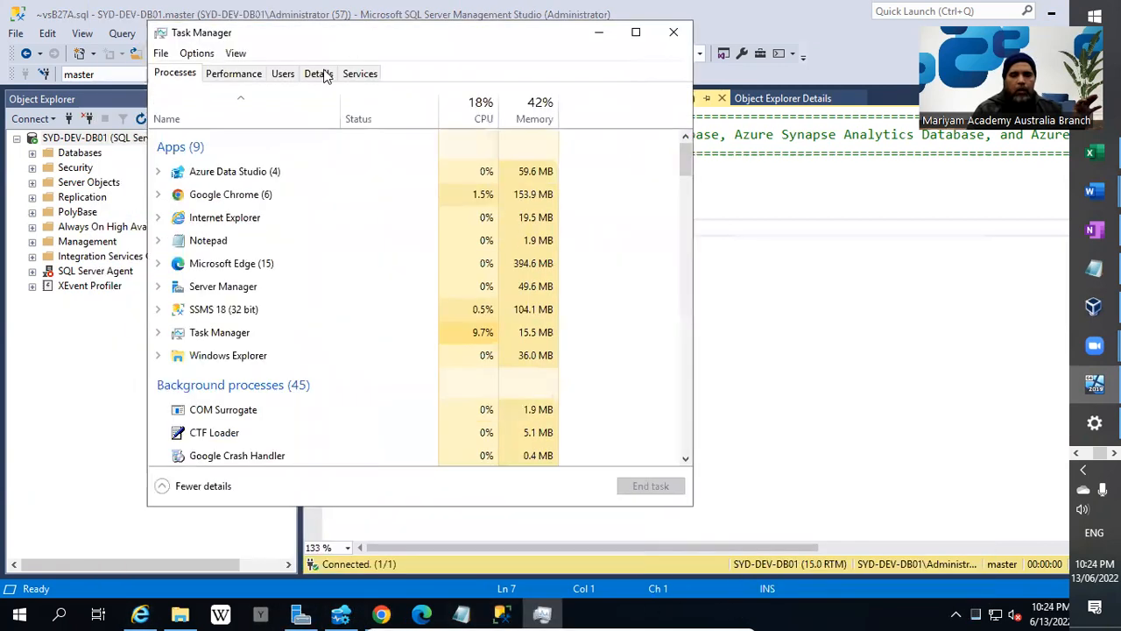
left_click(226, 75)
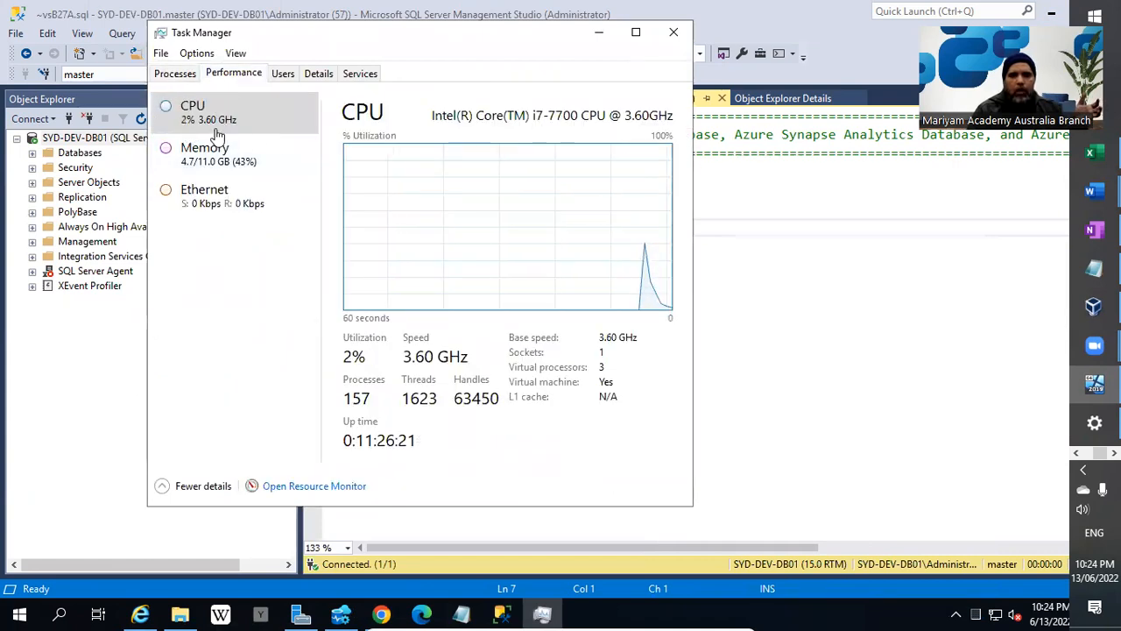
Step: Open the server properties of SYD-DEV-DB01 and examine the maximum server memory setting
right_click(79, 138)
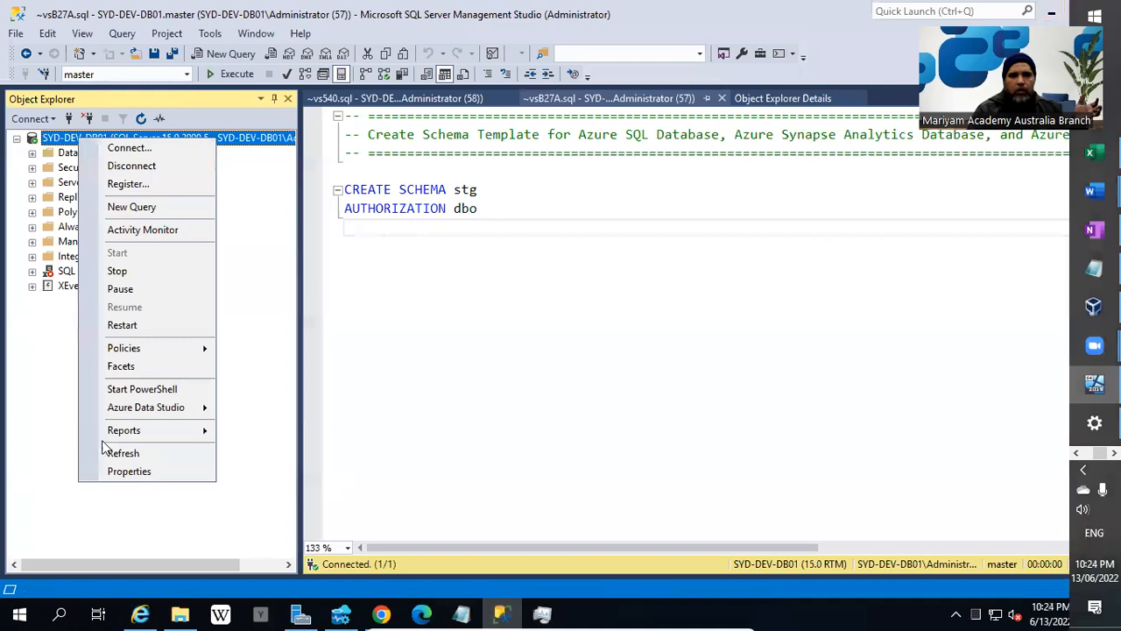
left_click(158, 474)
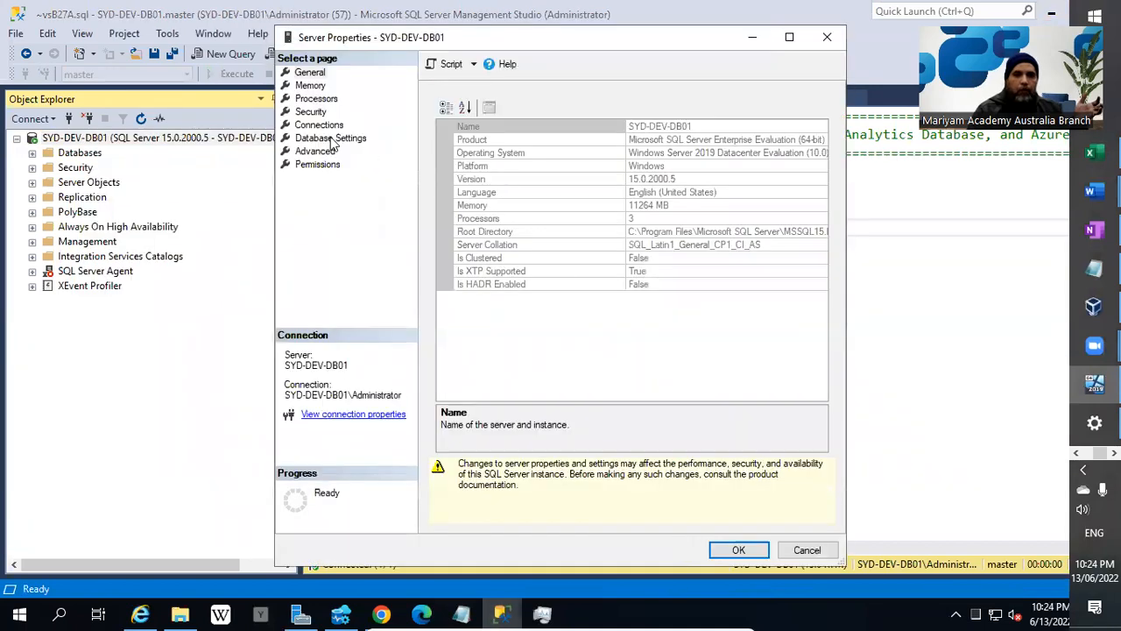
left_click(312, 85)
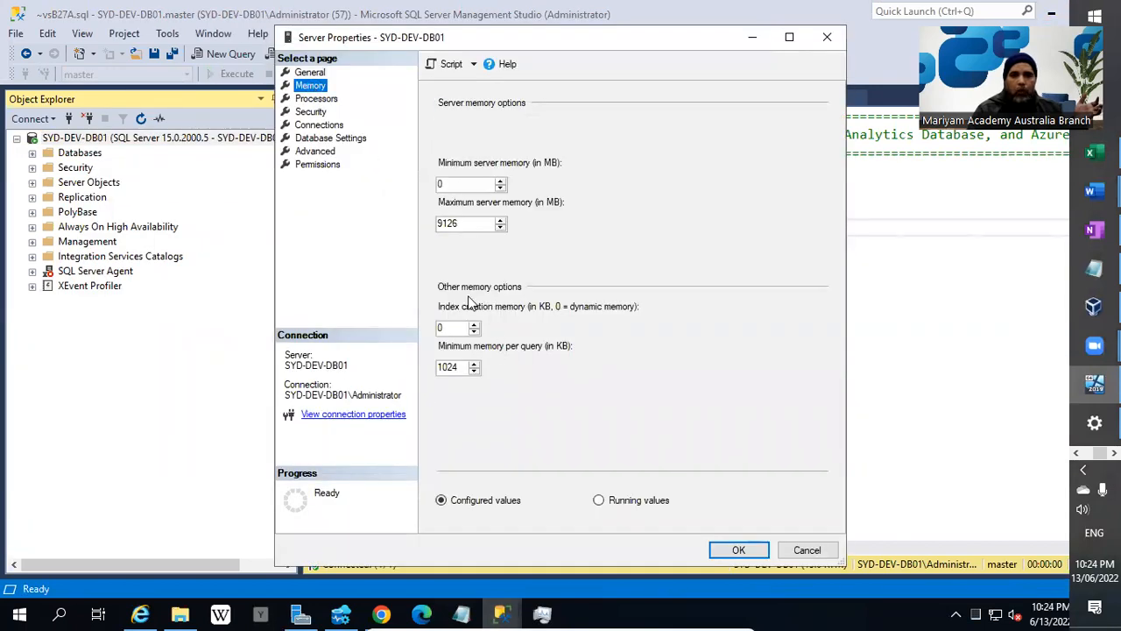
left_click(444, 224)
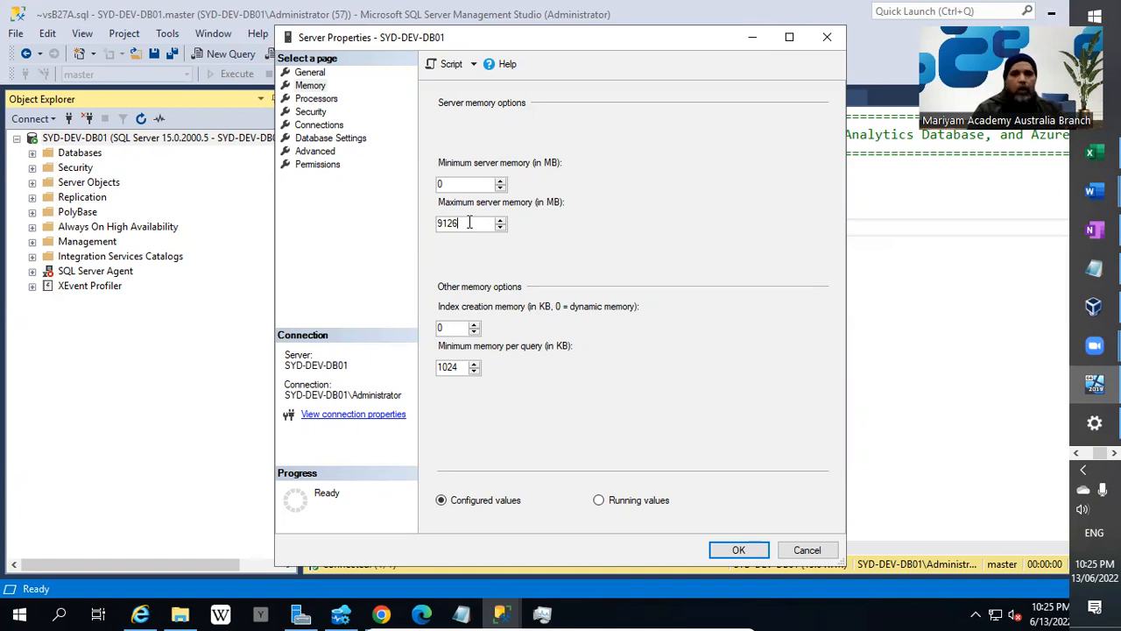
Step: Examine the memory used by the SQL Server processes in Task Manager and close the server properties
left_click(500, 614)
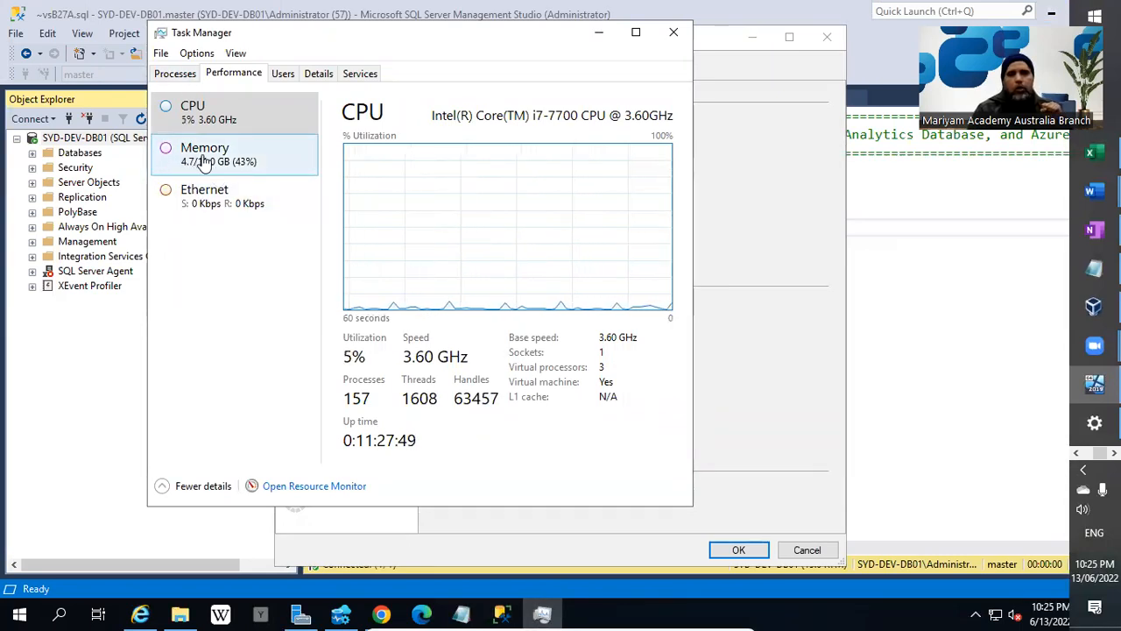
left_click(177, 77)
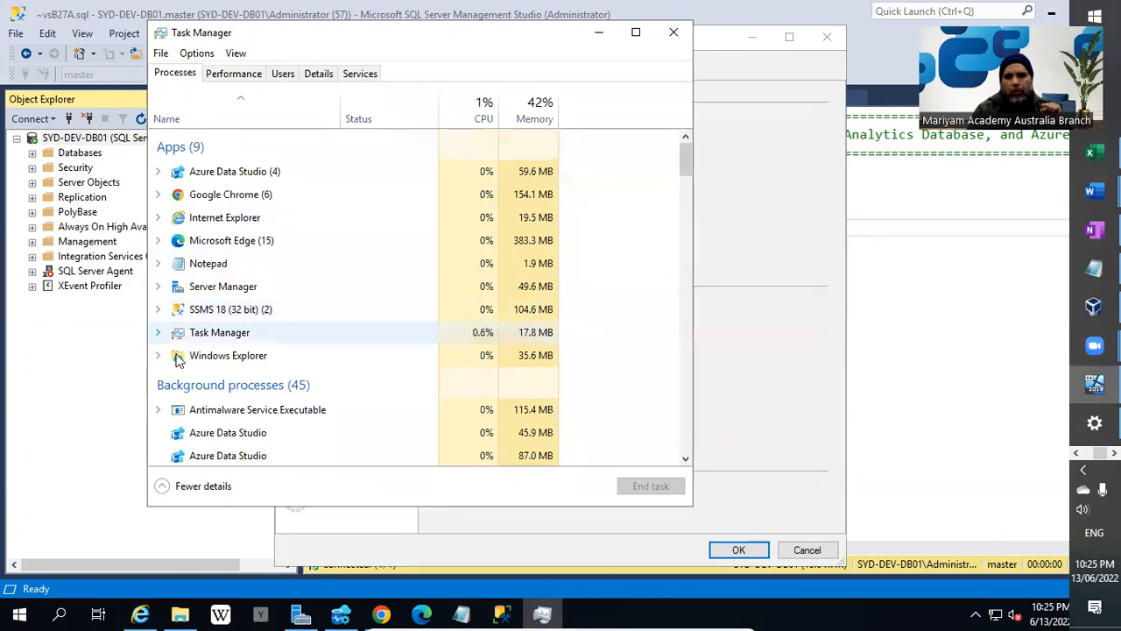
scroll(254, 324, "down", 3)
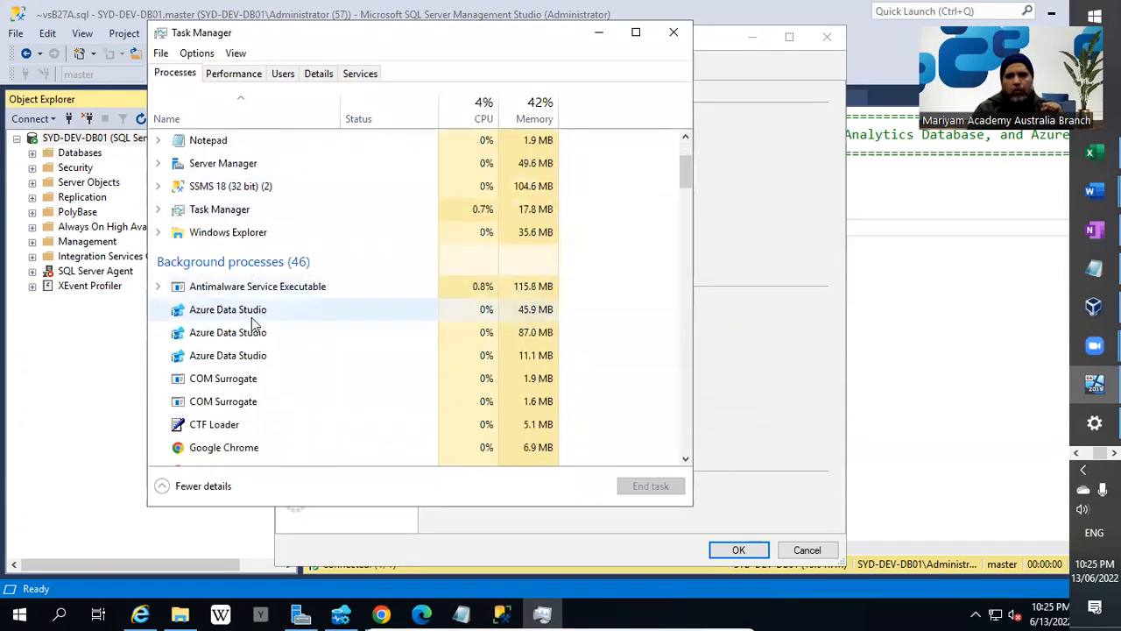
scroll(253, 319, "down", 5)
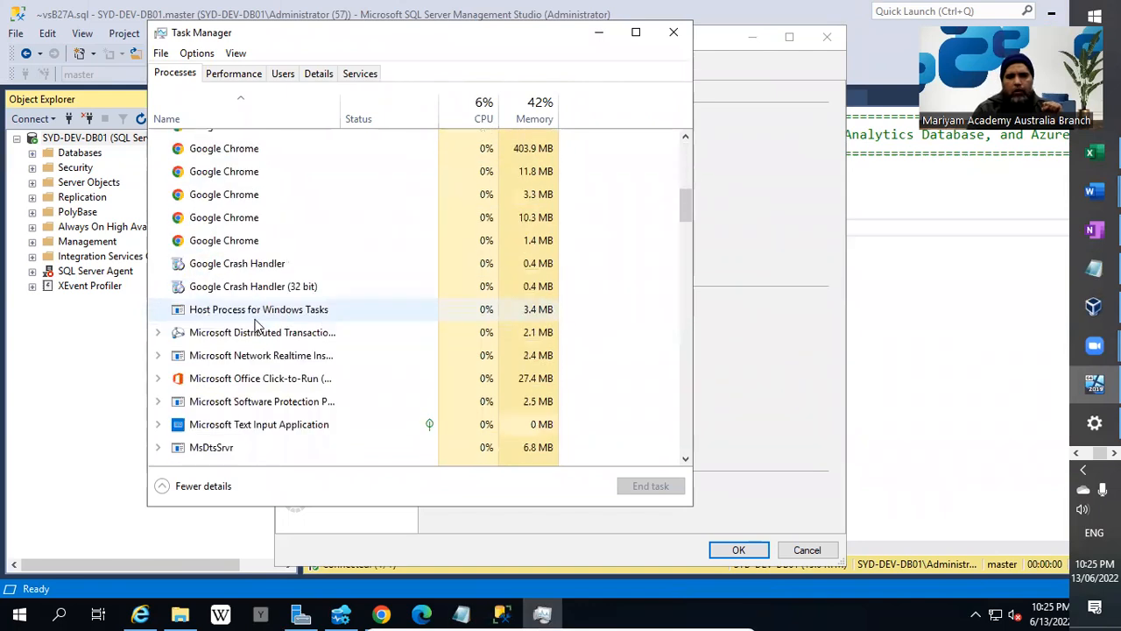
scroll(255, 326, "down", 4)
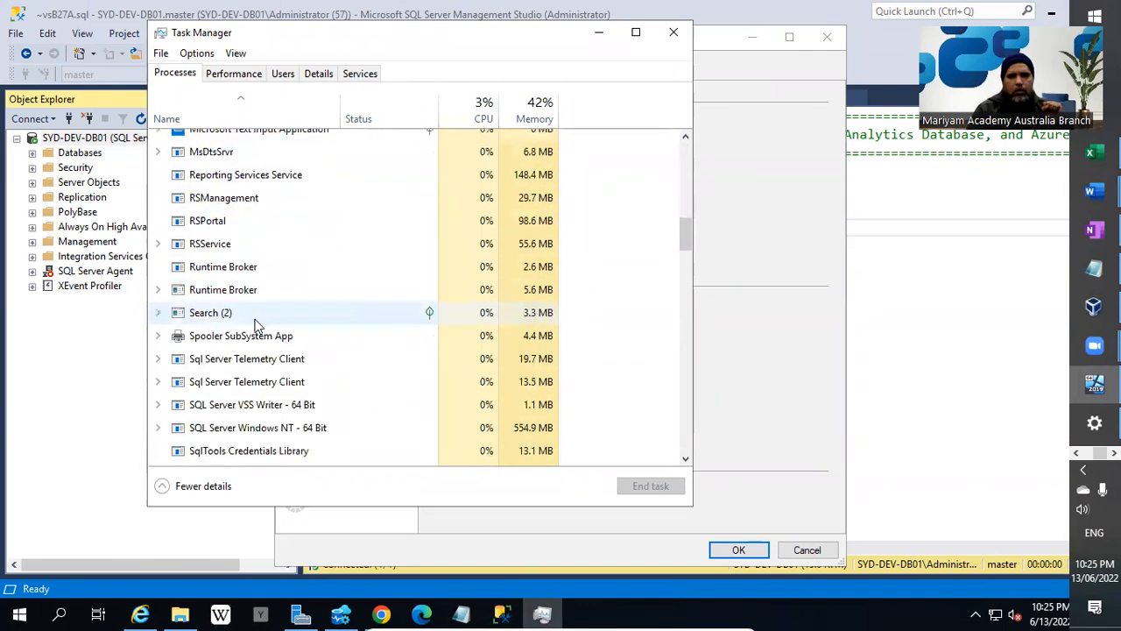
scroll(262, 317, "down", 1)
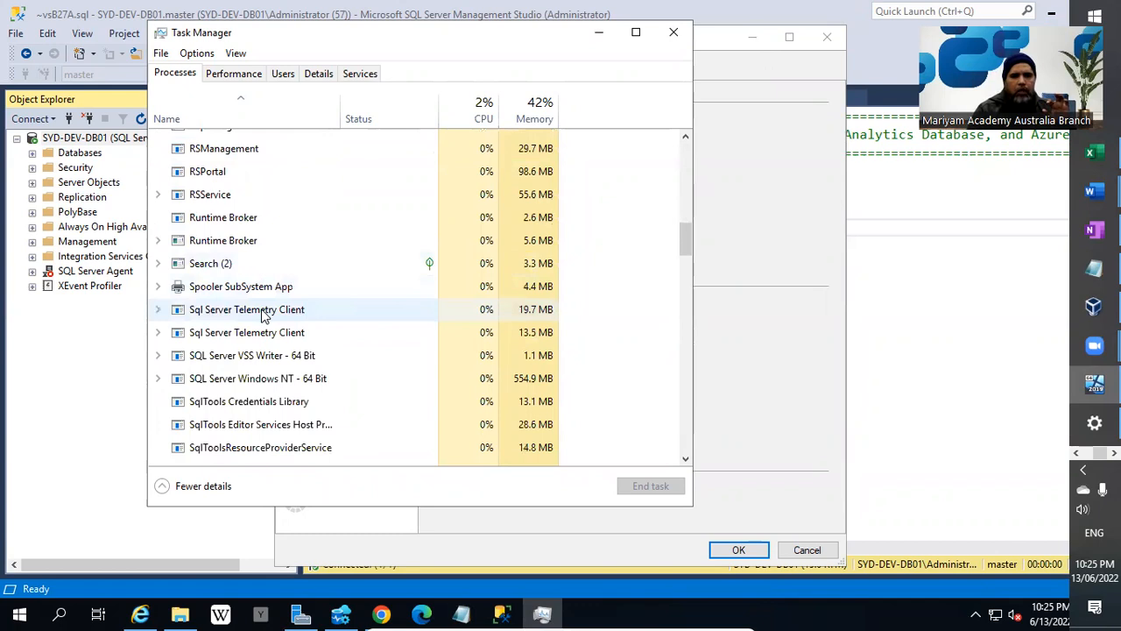
scroll(298, 405, "down", 2)
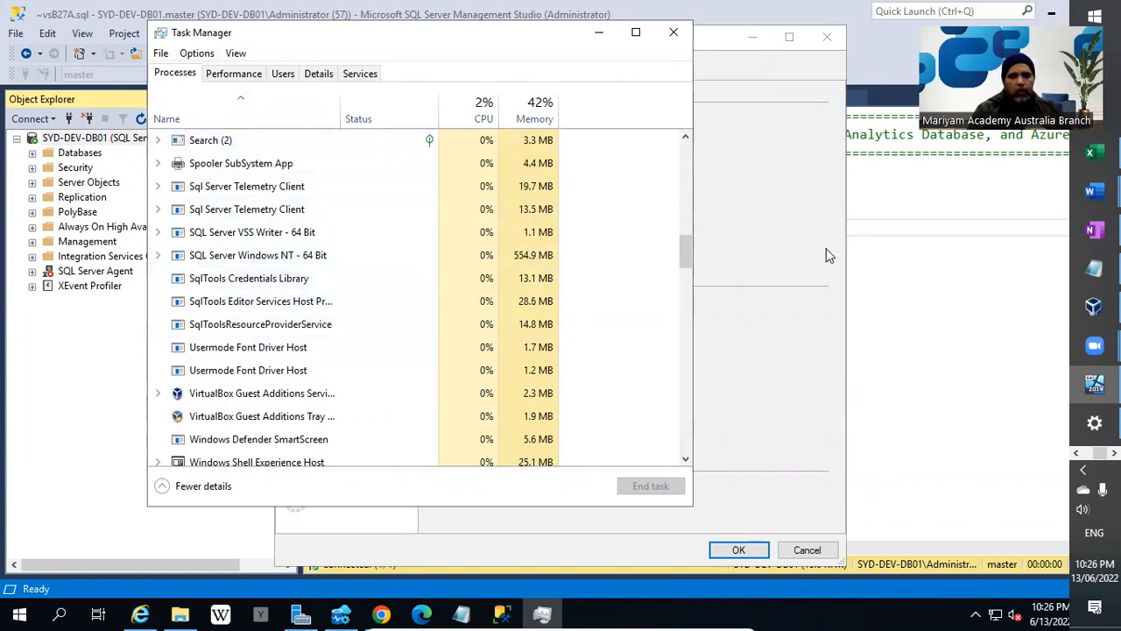
left_click(828, 175)
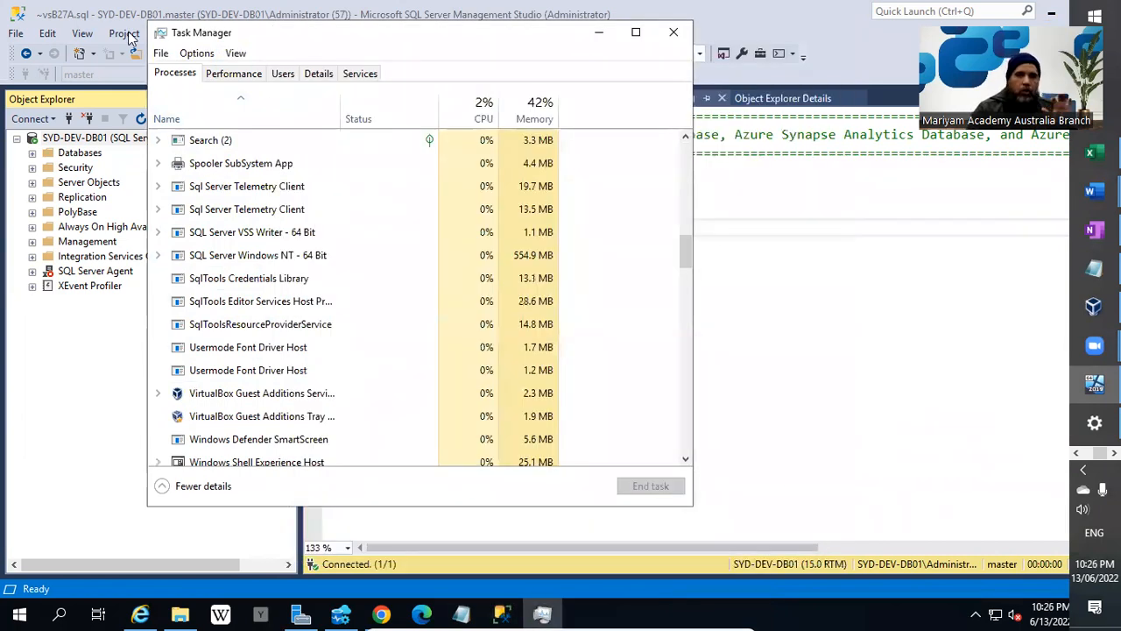
left_click(296, 39)
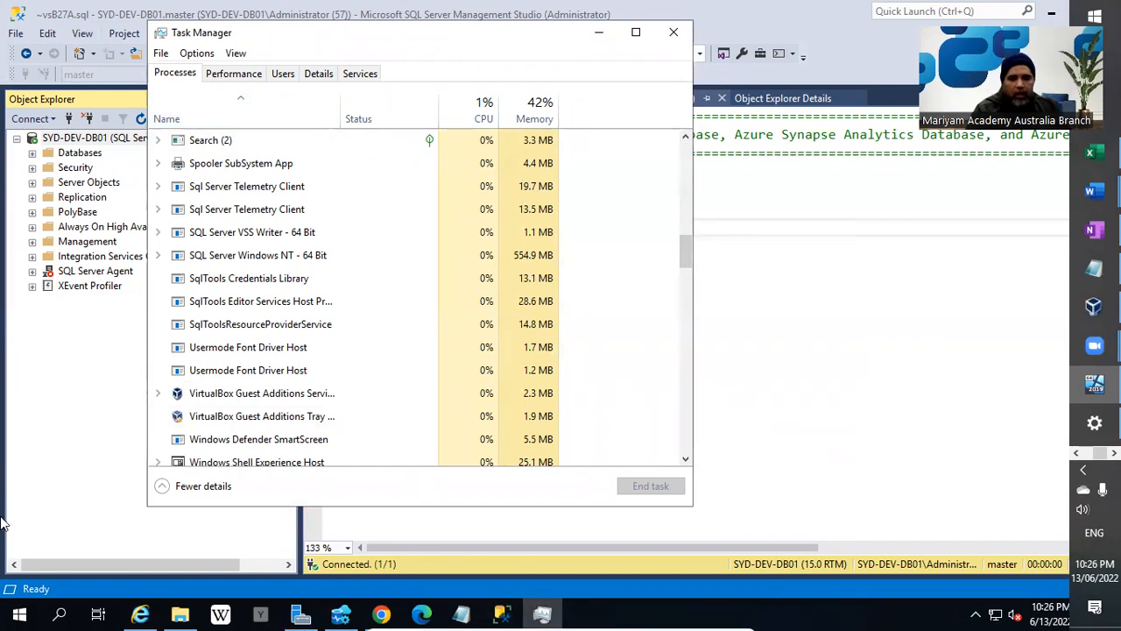
Step: Open Paint with the Run command mspaint
left_click(19, 613)
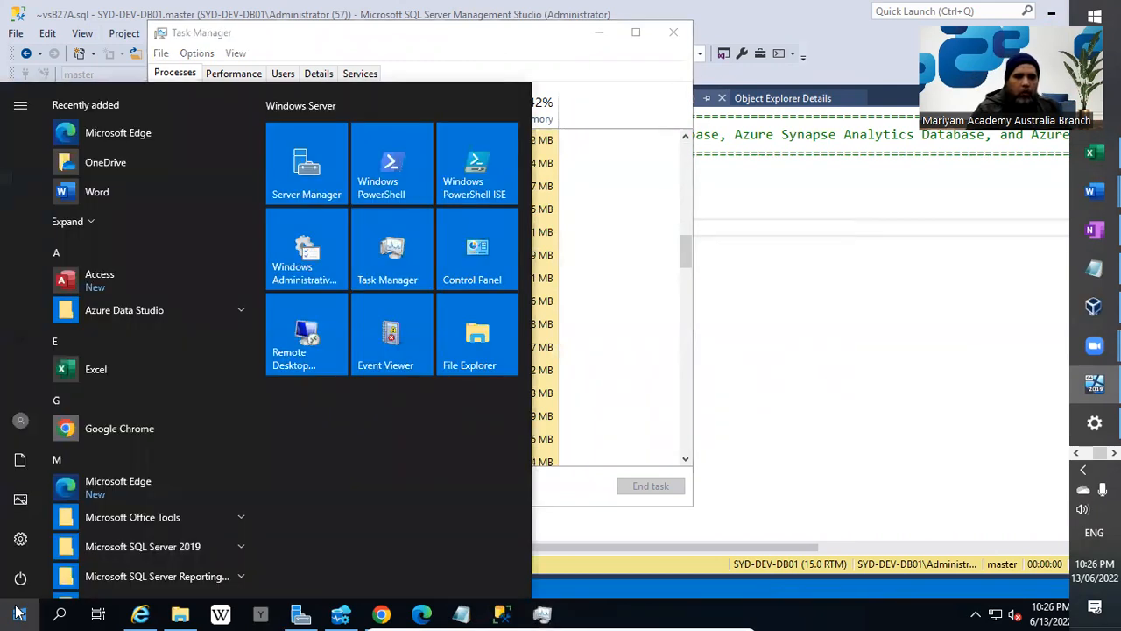
right_click(19, 613)
left_click(65, 540)
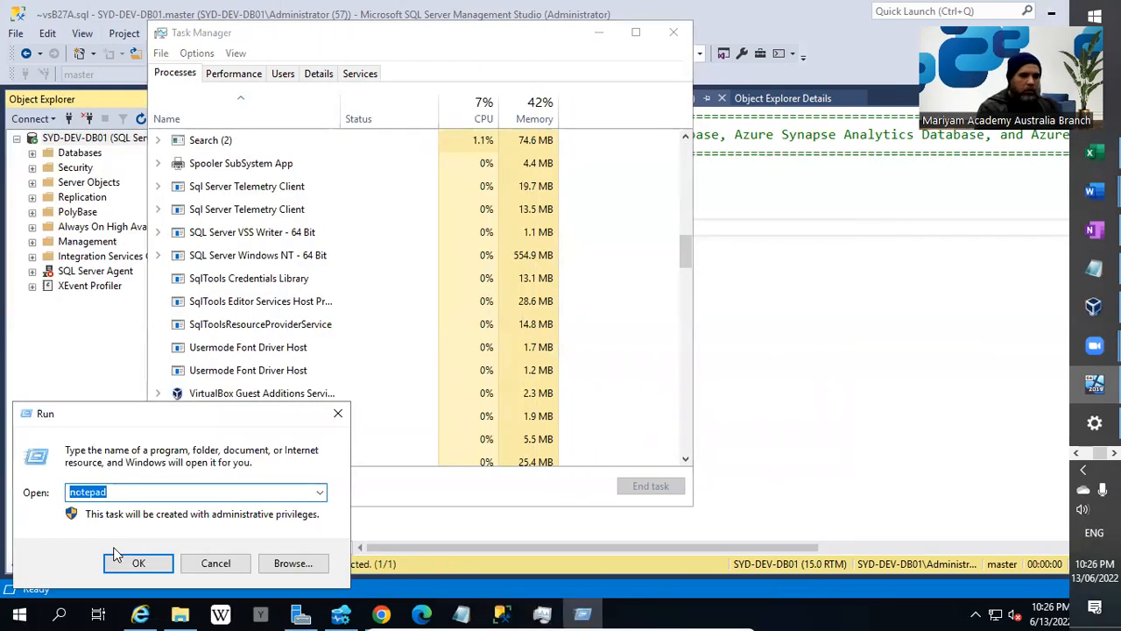
type("mspaint")
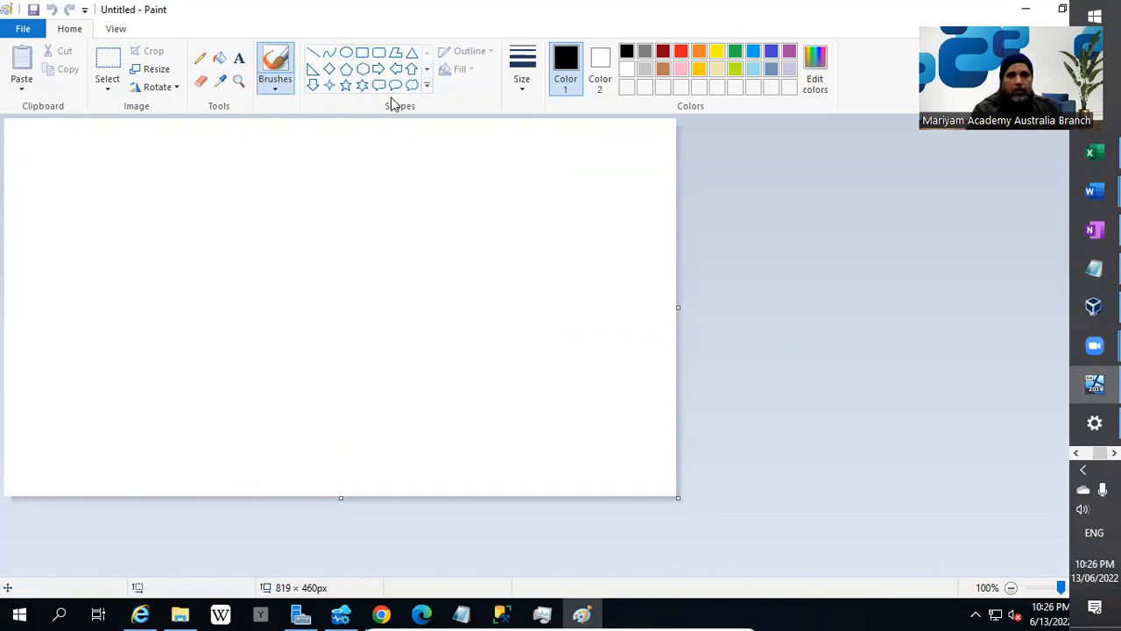
Step: Draw two black hexagon outlines side by side on the canvas, the right one about 204 × 197 px
left_click(426, 86)
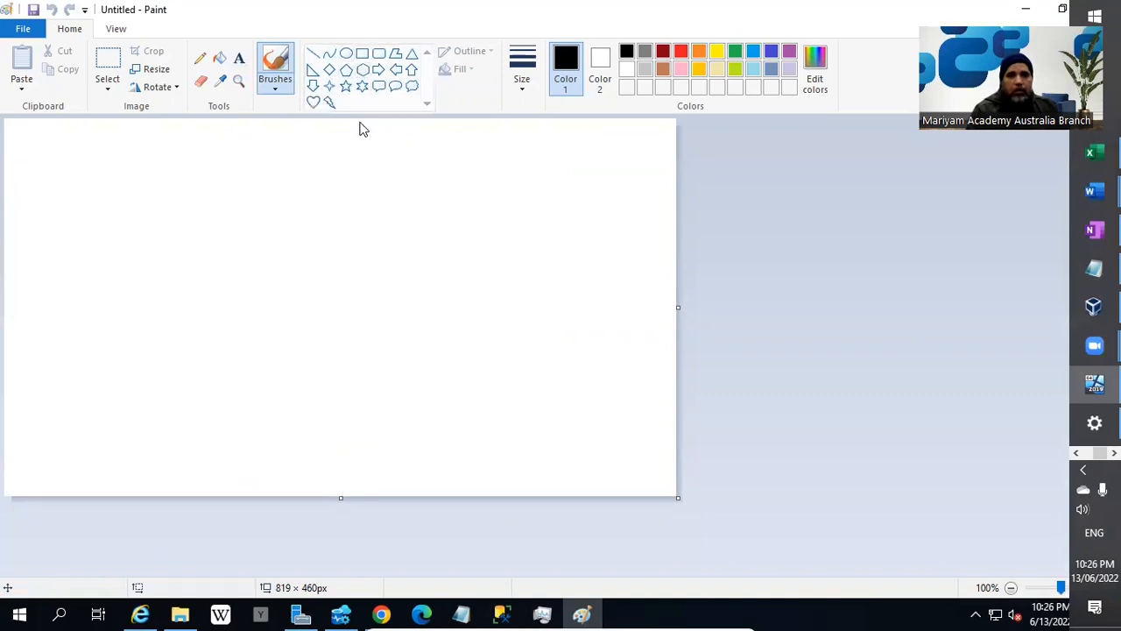
left_click(363, 70)
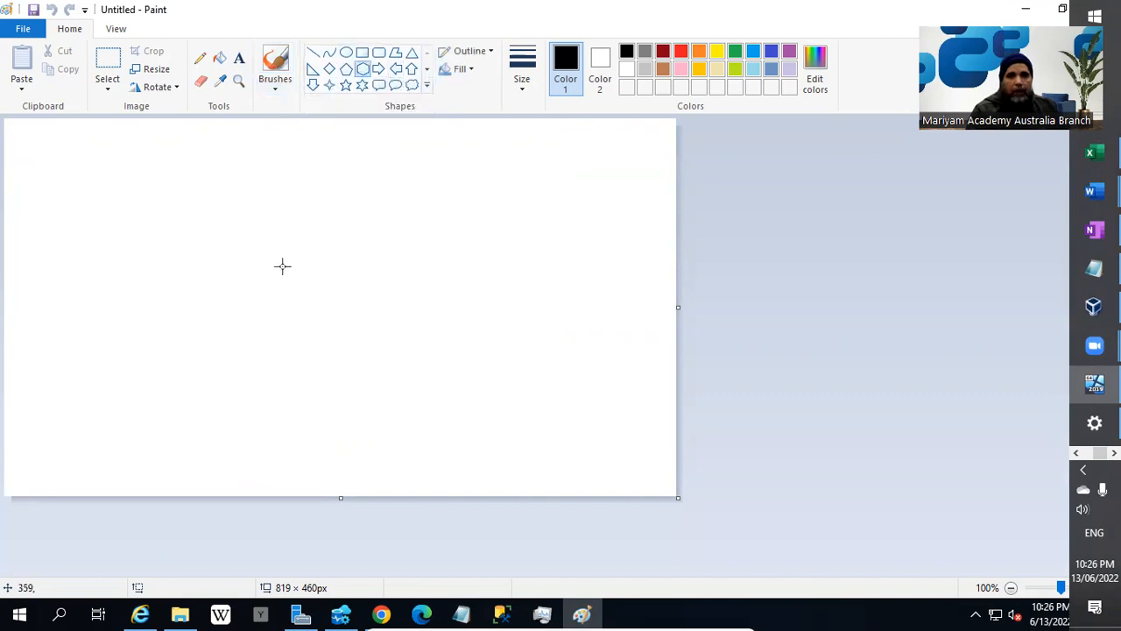
left_click_drag(205, 201, 321, 338)
left_click(448, 218)
left_click_drag(431, 203, 601, 366)
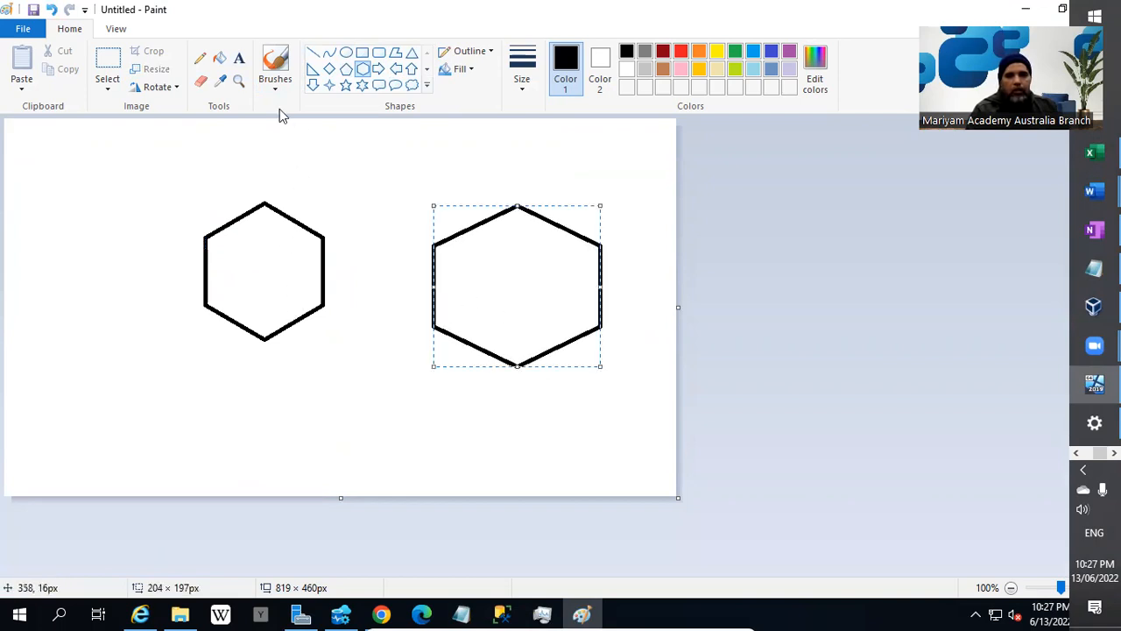
Step: Add the text label "Financial" inside the left hexagon
left_click(239, 58)
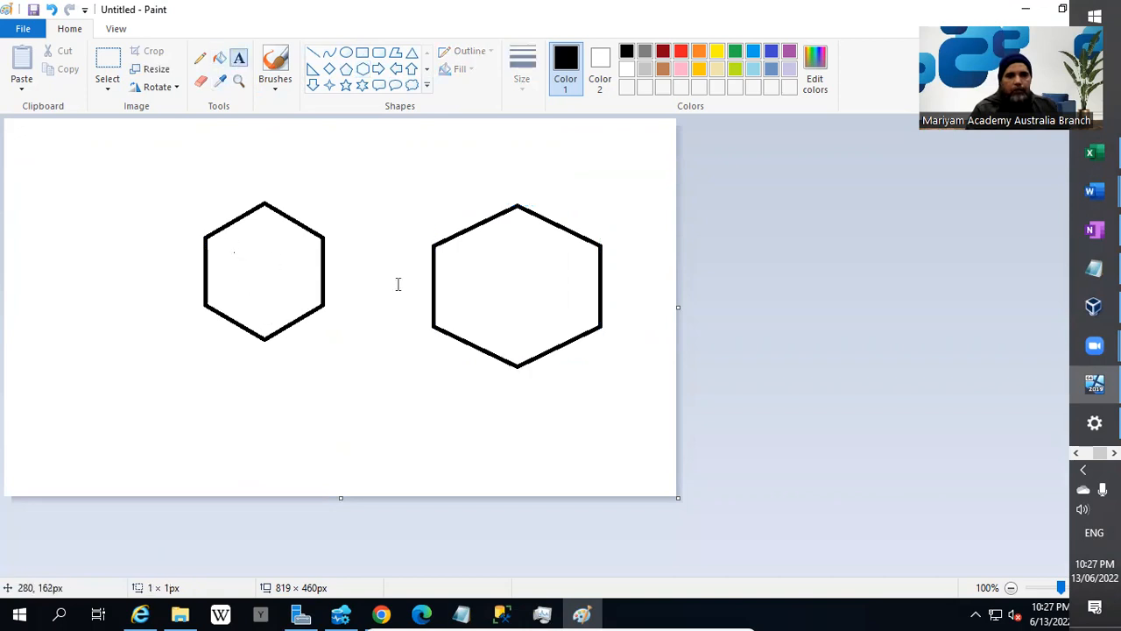
left_click(233, 243)
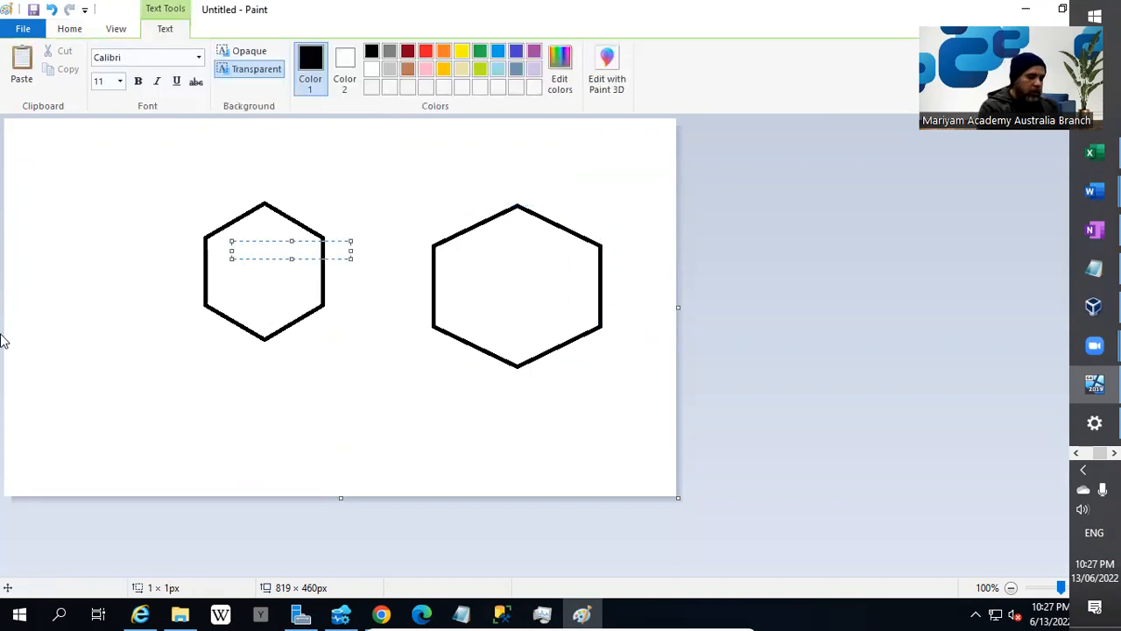
type("Financial")
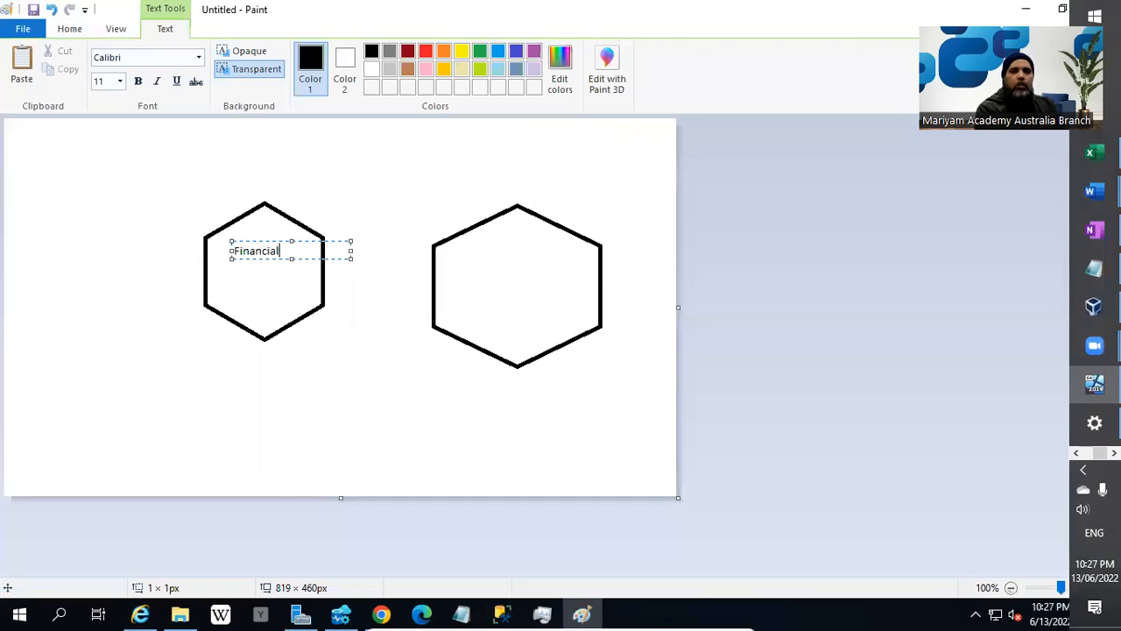
Step: Add the text label "Human Resource" inside the right hexagon
left_click(481, 278)
left_click(474, 255)
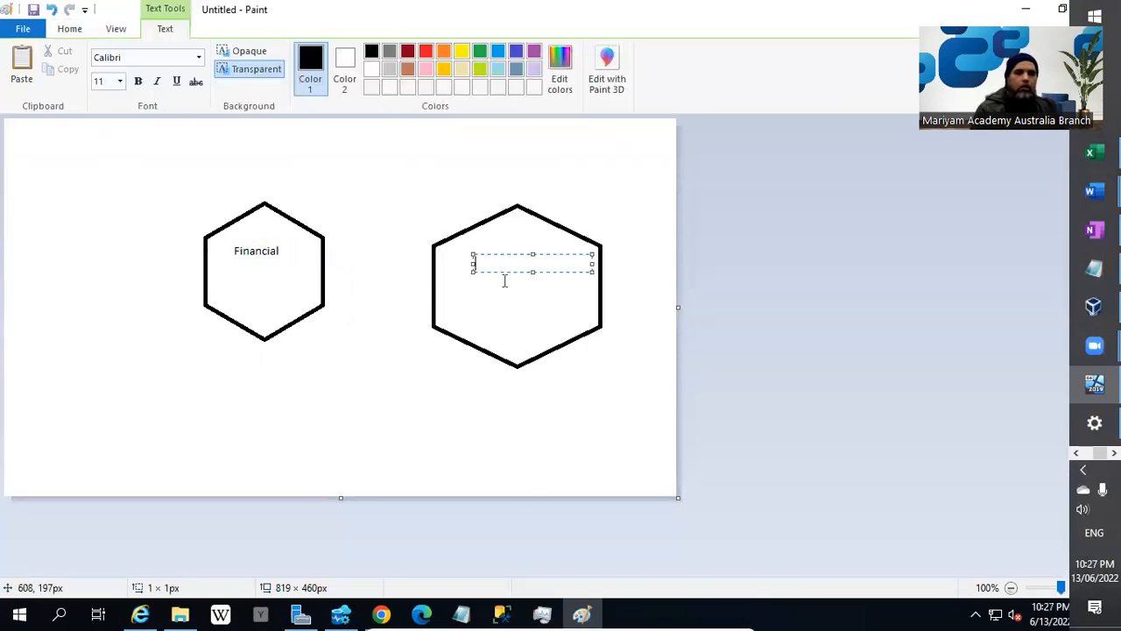
type("Cusa")
key("BackSpace")
key("BackSpace")
key("BackSpace")
key("BackSpace")
type("Buy")
key("BackSpace")
key("BackSpace")
key("BackSpace")
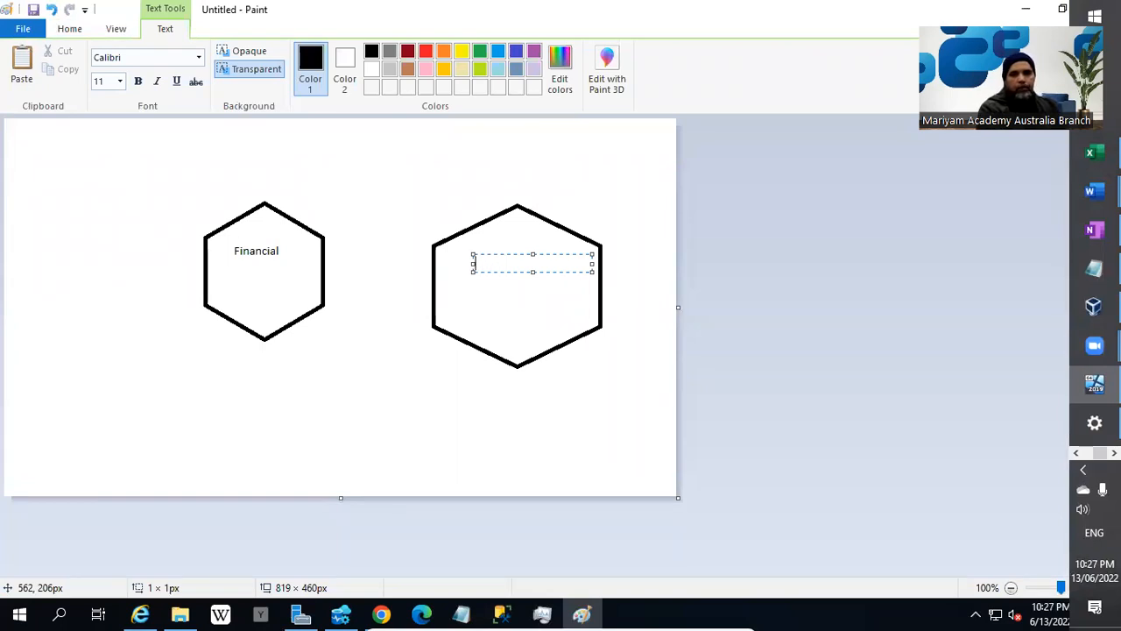
type("Human Resource")
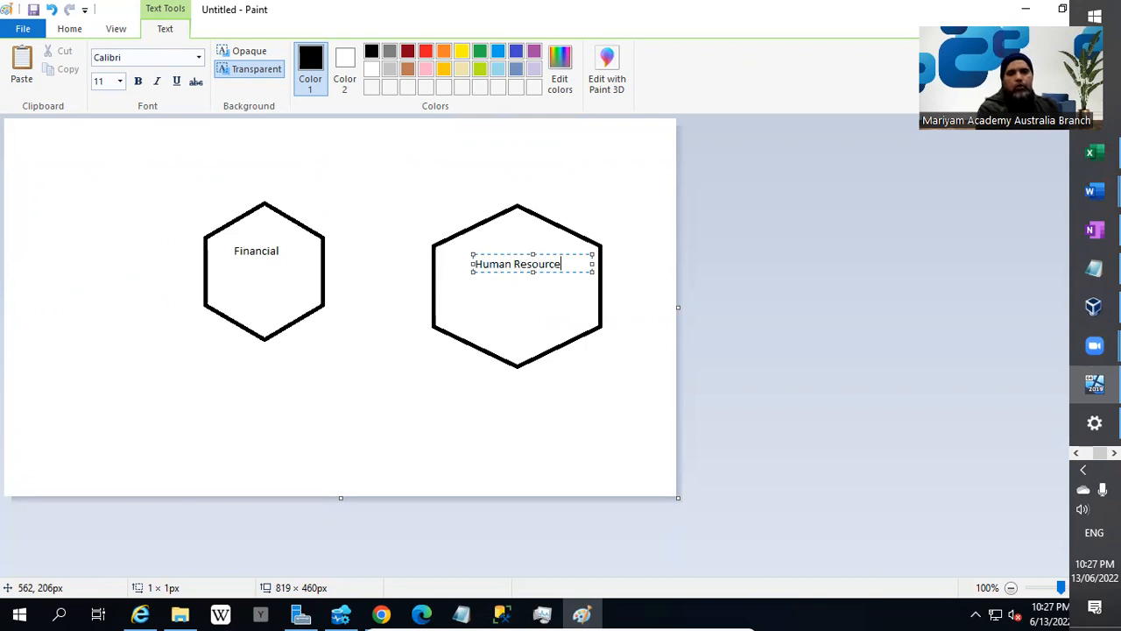
left_click(385, 375)
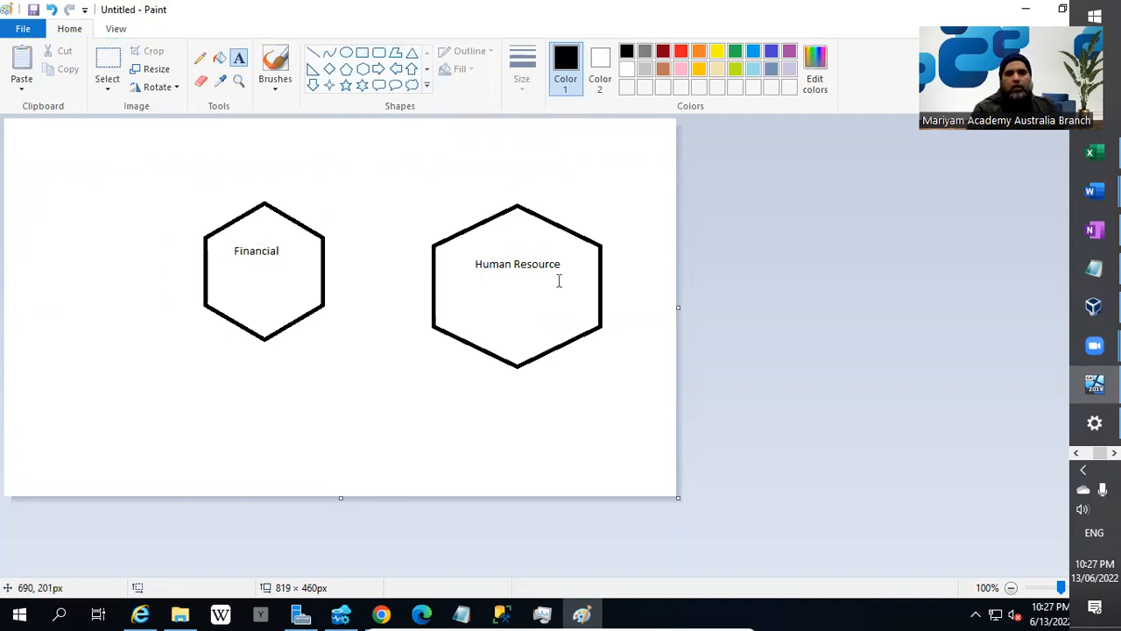
left_click_drag(478, 263, 542, 263)
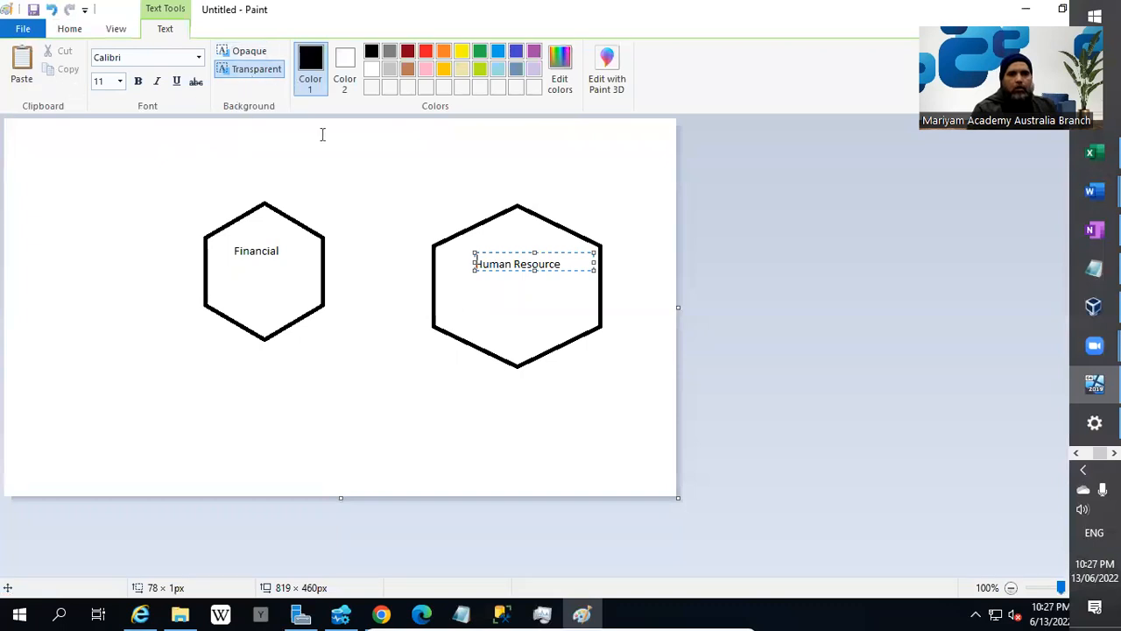
left_click(69, 32)
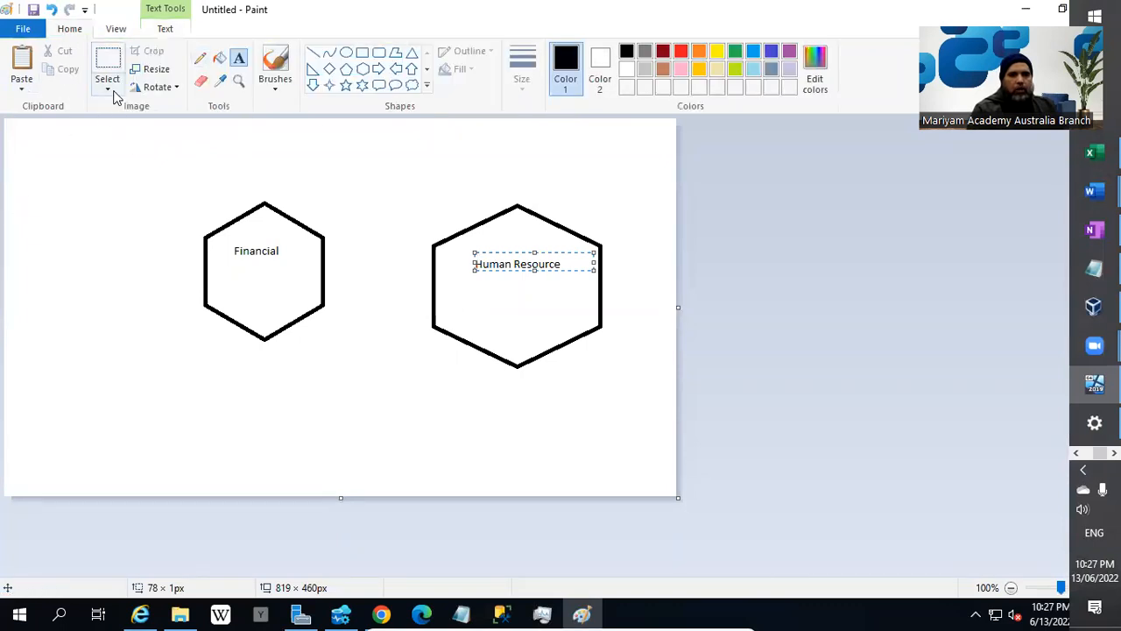
left_click(505, 252)
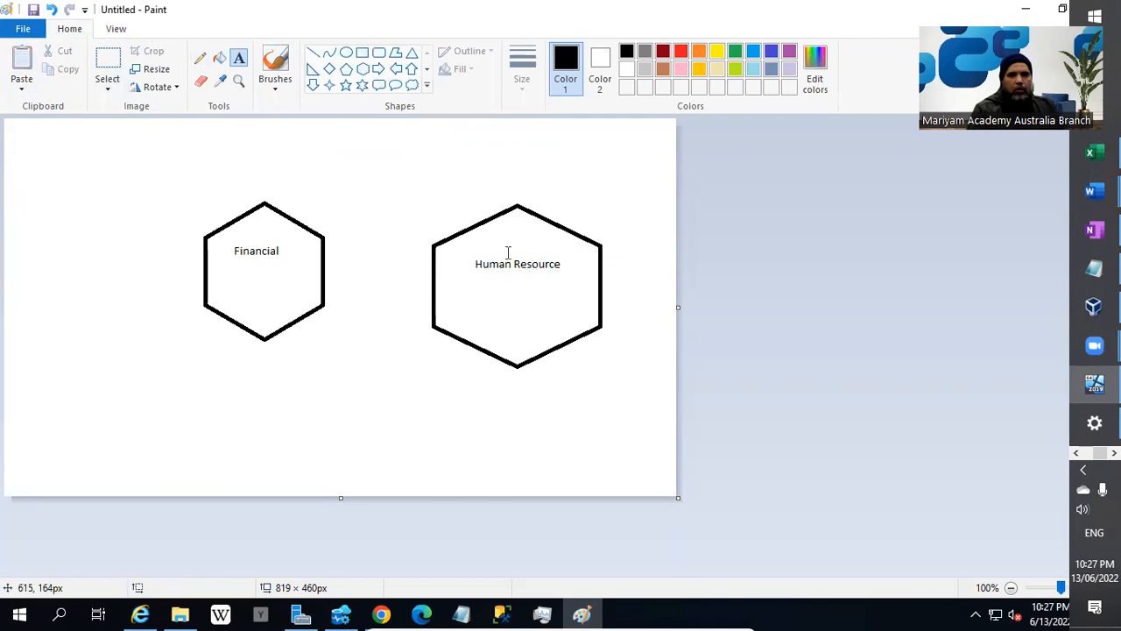
left_click(503, 266)
left_click(483, 260)
Step: Swap the two text labels, moving "Human Resource" into the left hexagon and "Financial" into the right hexagon
left_click(108, 63)
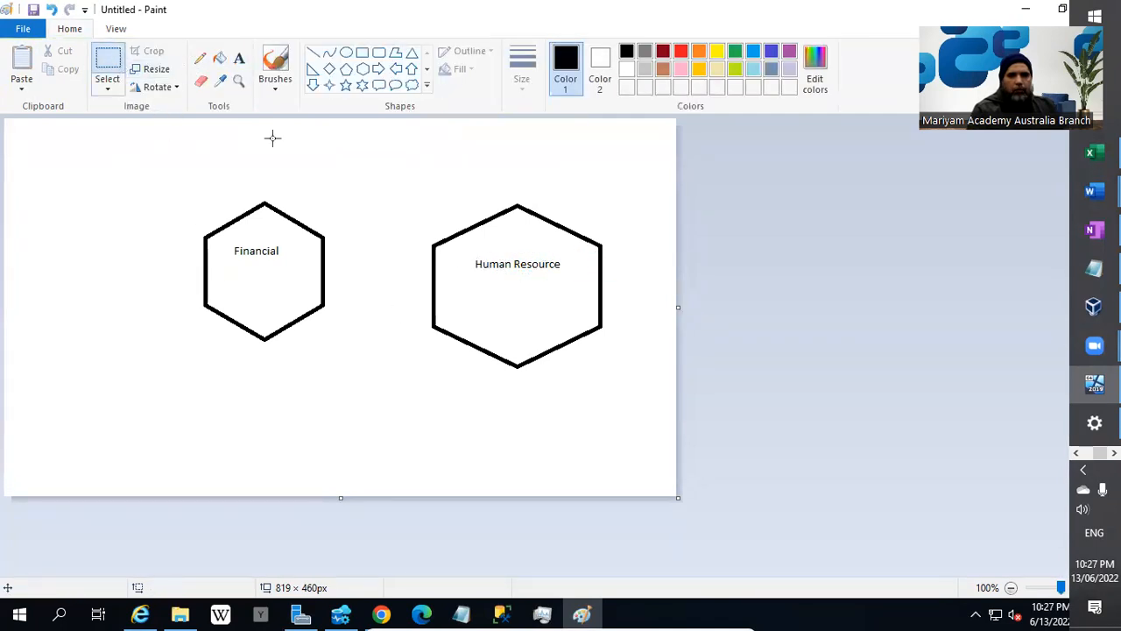
left_click_drag(470, 253, 285, 280)
left_click(136, 265)
left_click_drag(227, 236, 515, 258)
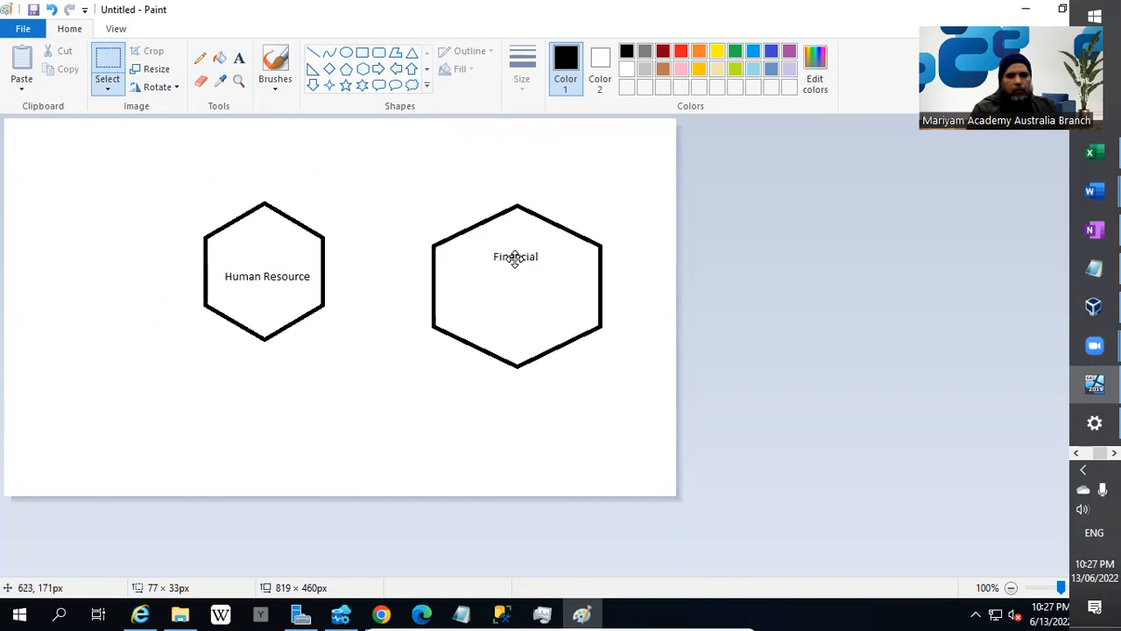
left_click(376, 380)
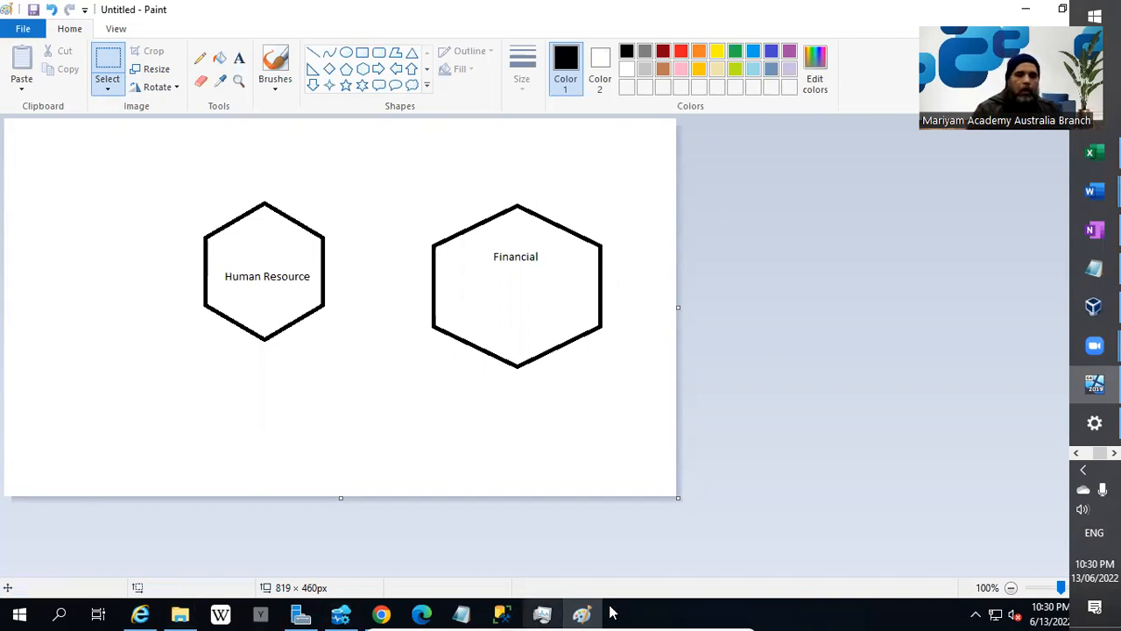
Step: Switch to the Azure portal in Chrome and enable the use of a SQL elastic pool for the new database
left_click(392, 613)
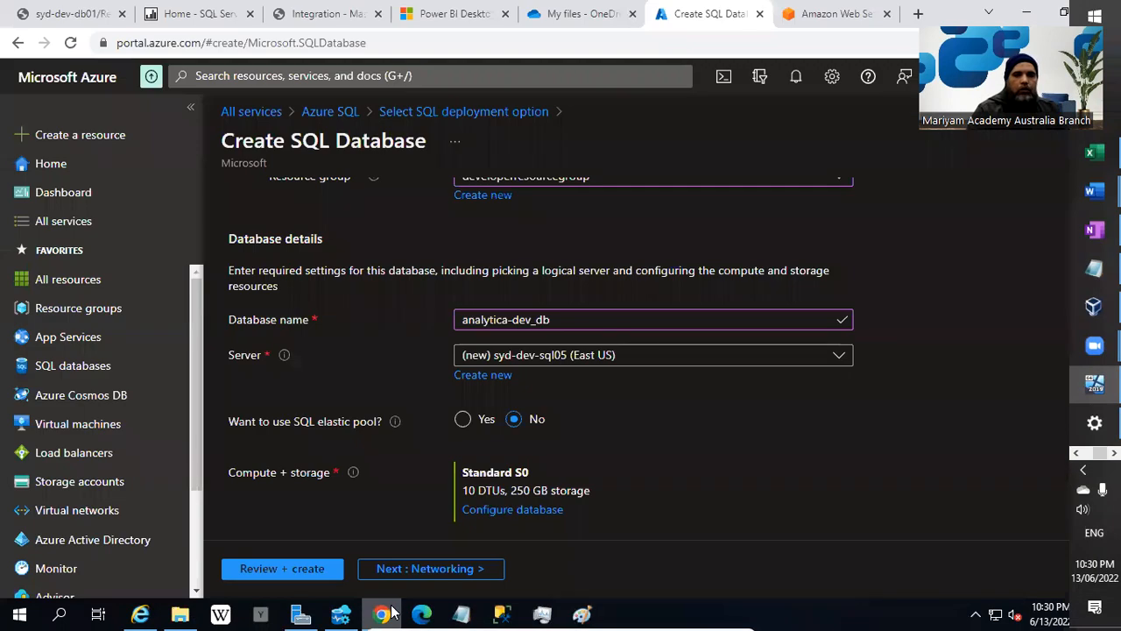
left_click(463, 420)
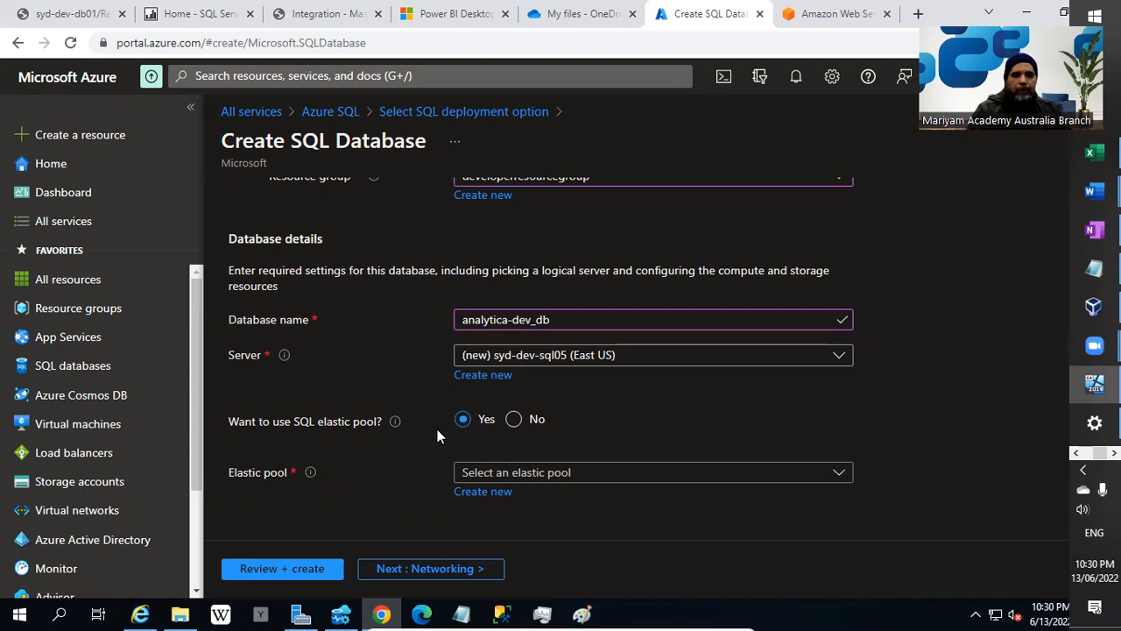
left_click(525, 475)
left_click(526, 476)
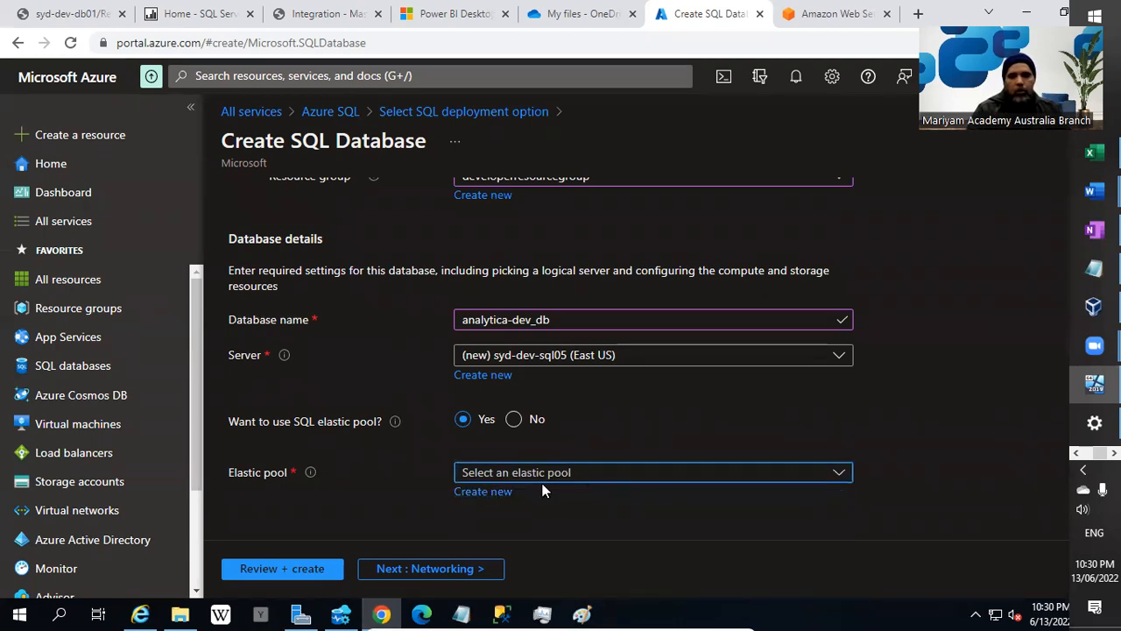
scroll(455, 466, "down", 1)
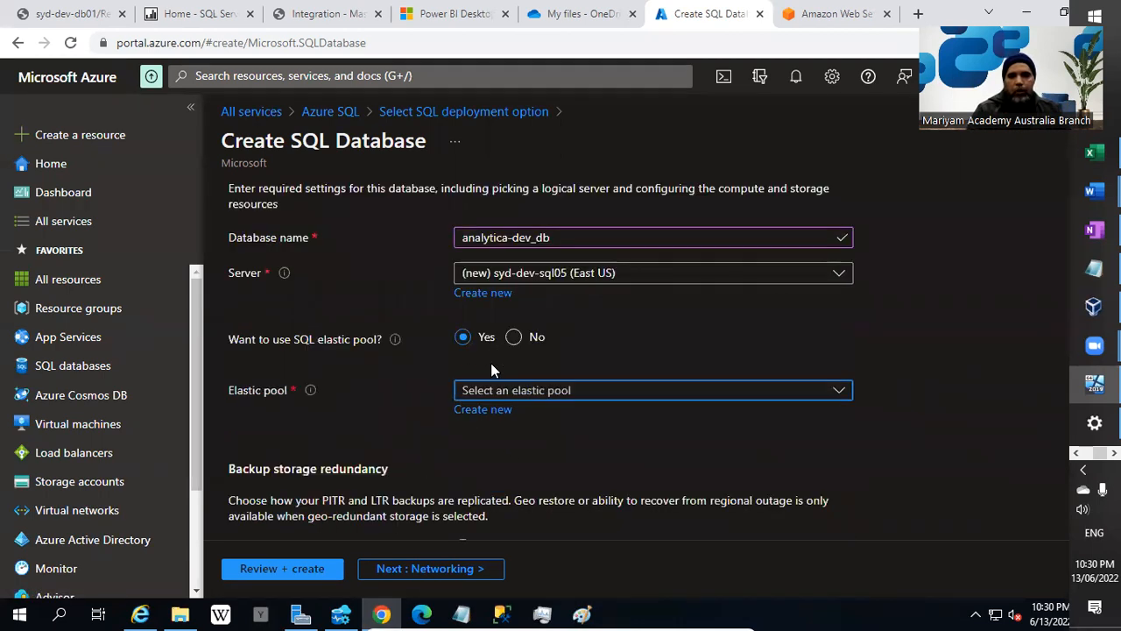
Step: Create a new elastic pool named developerelasticpool for the database
left_click(483, 410)
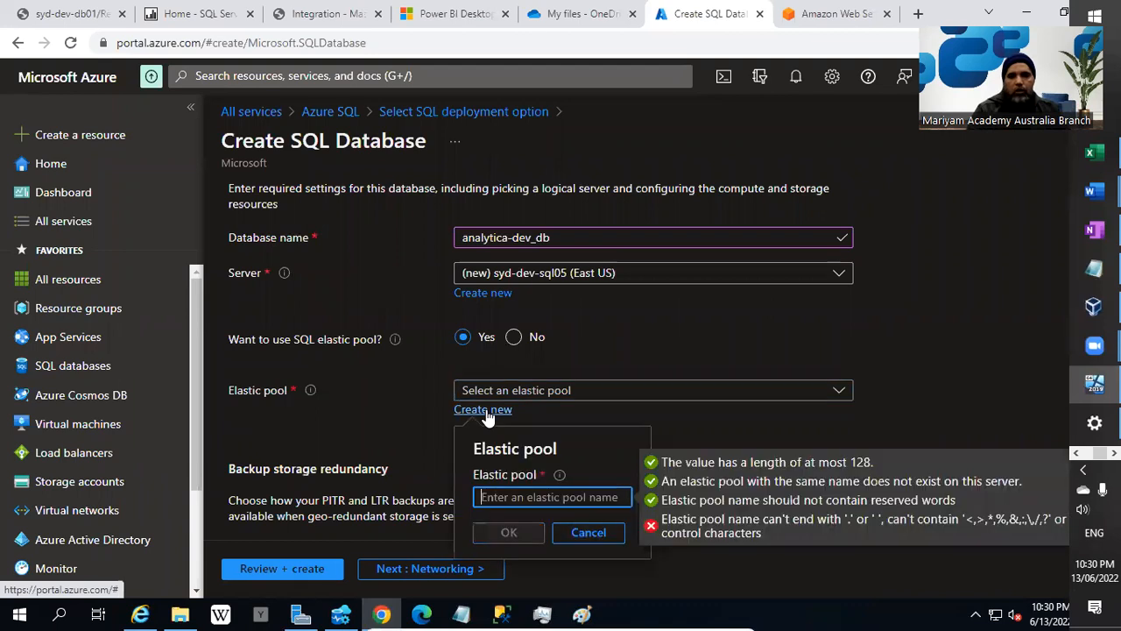
left_click(529, 497)
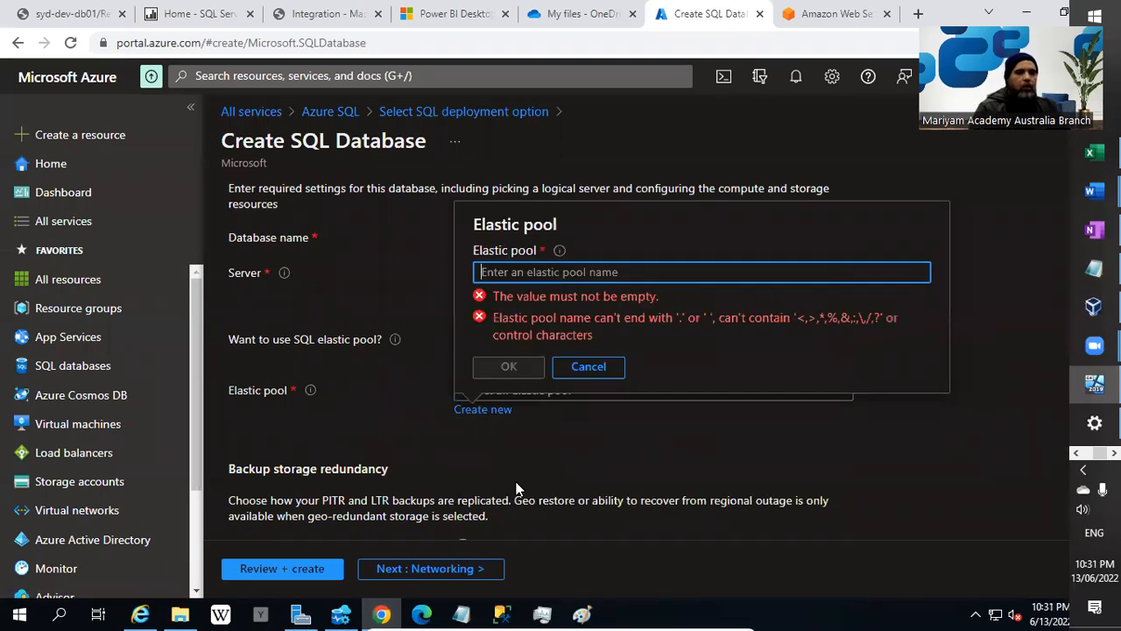
type("devel")
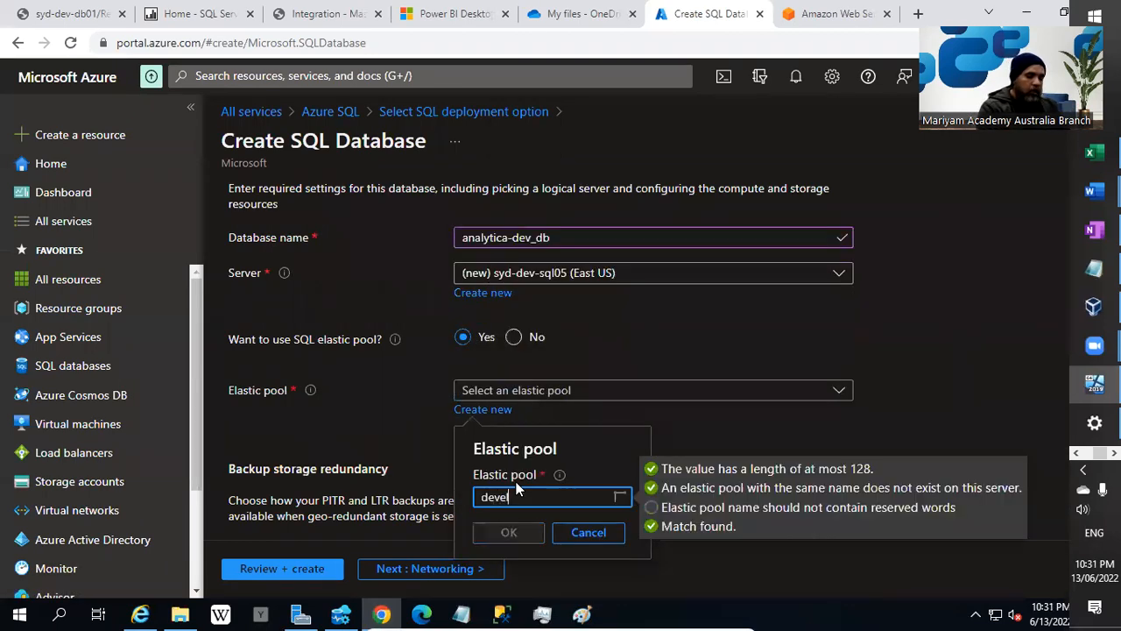
type("operela")
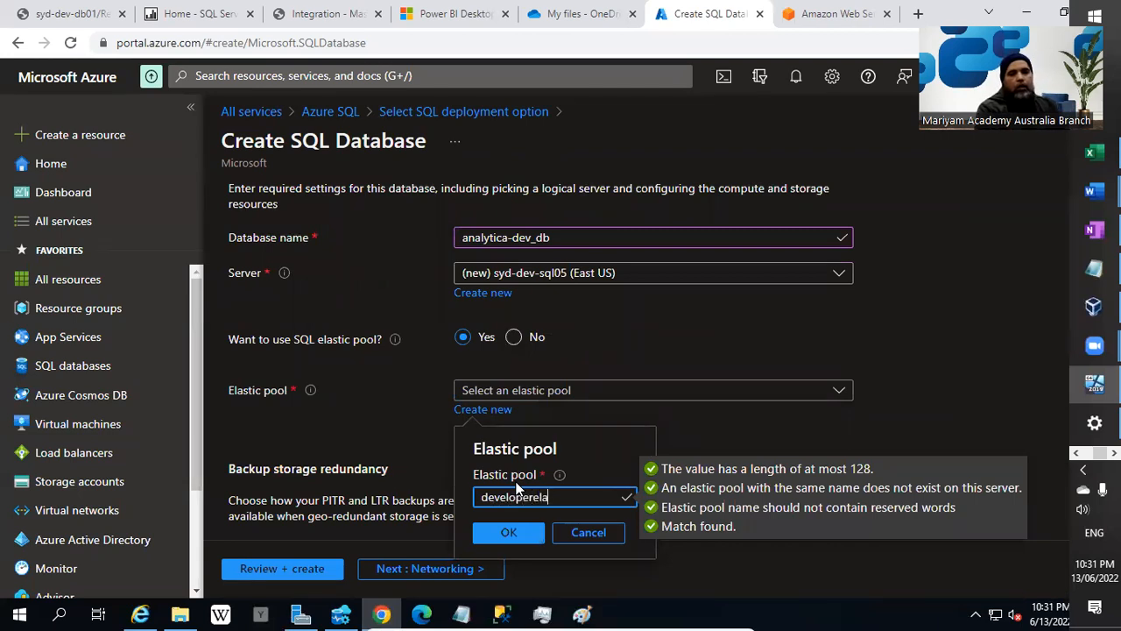
type("sticpool")
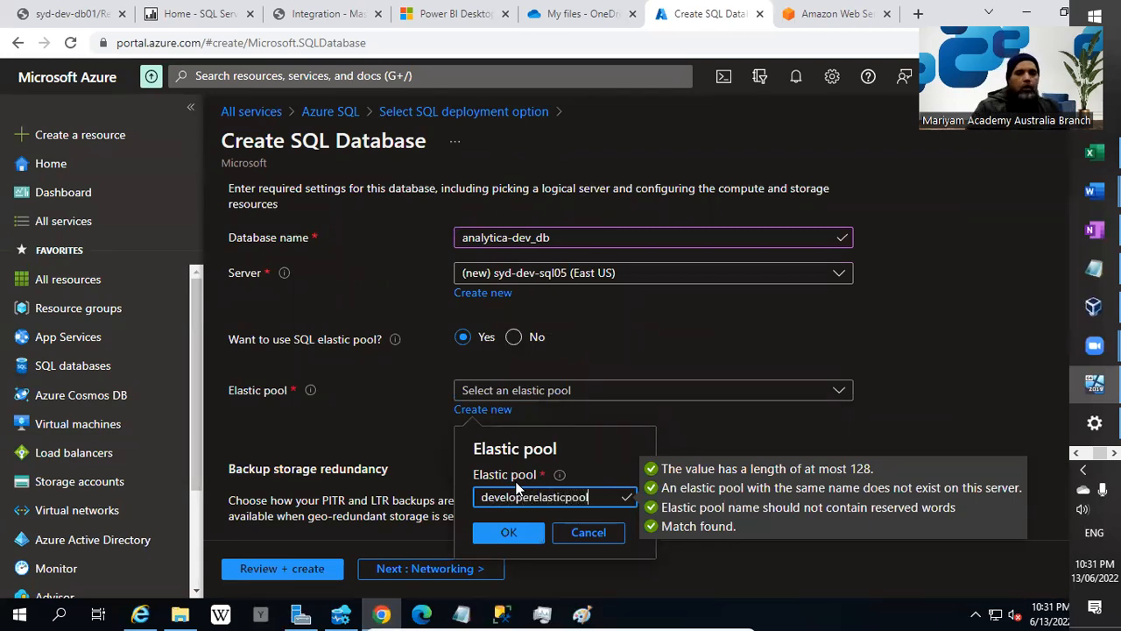
left_click(496, 531)
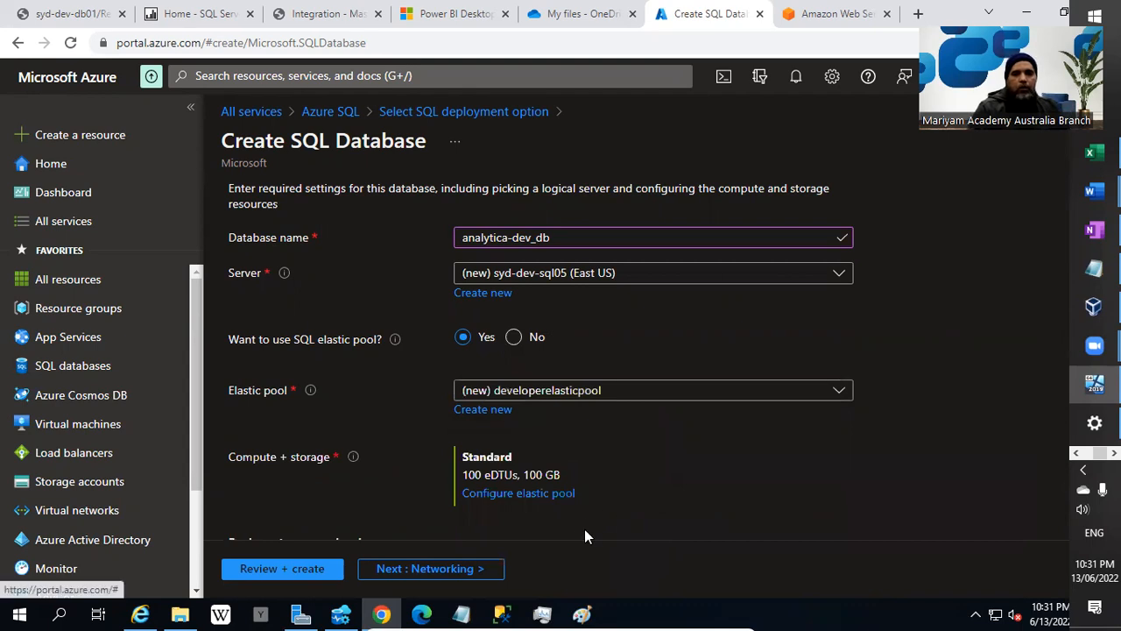
Step: Open the elastic pool's compute and storage configuration and review the per-database DTU limits and cost summary
scroll(588, 520, "down", 1)
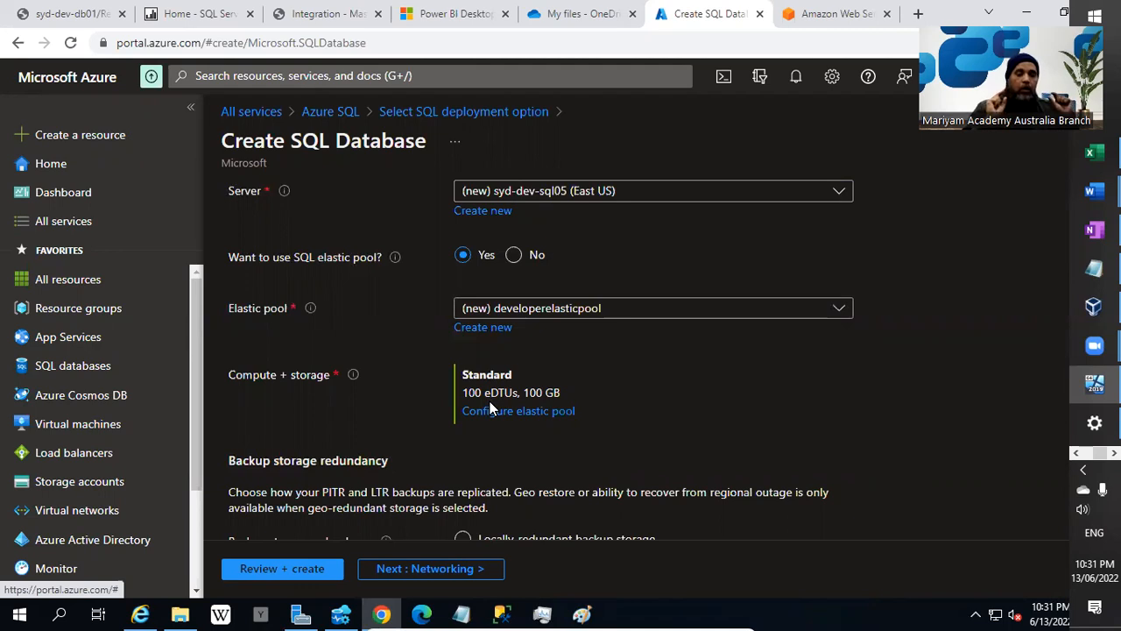
left_click(538, 417)
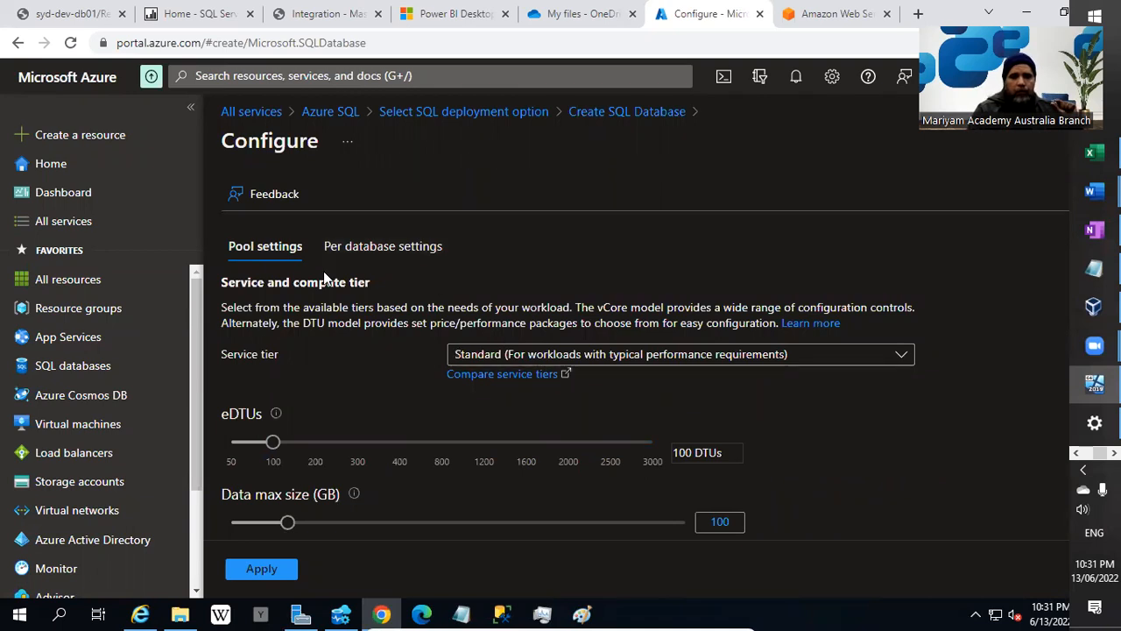
left_click(372, 251)
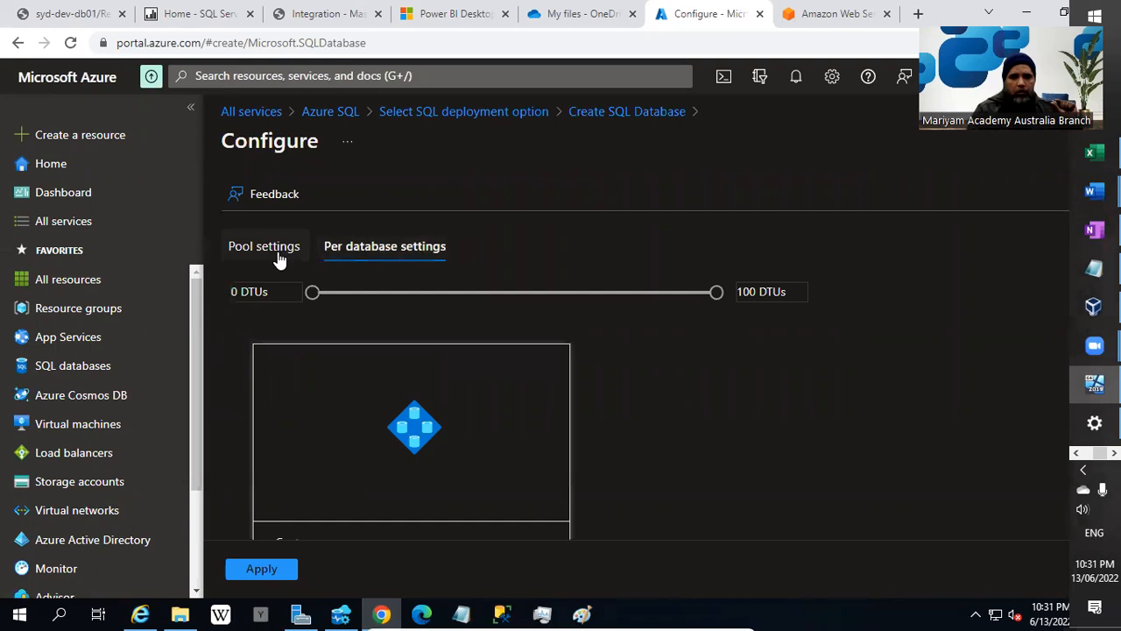
scroll(390, 307, "down", 1)
scroll(399, 301, "down", 1)
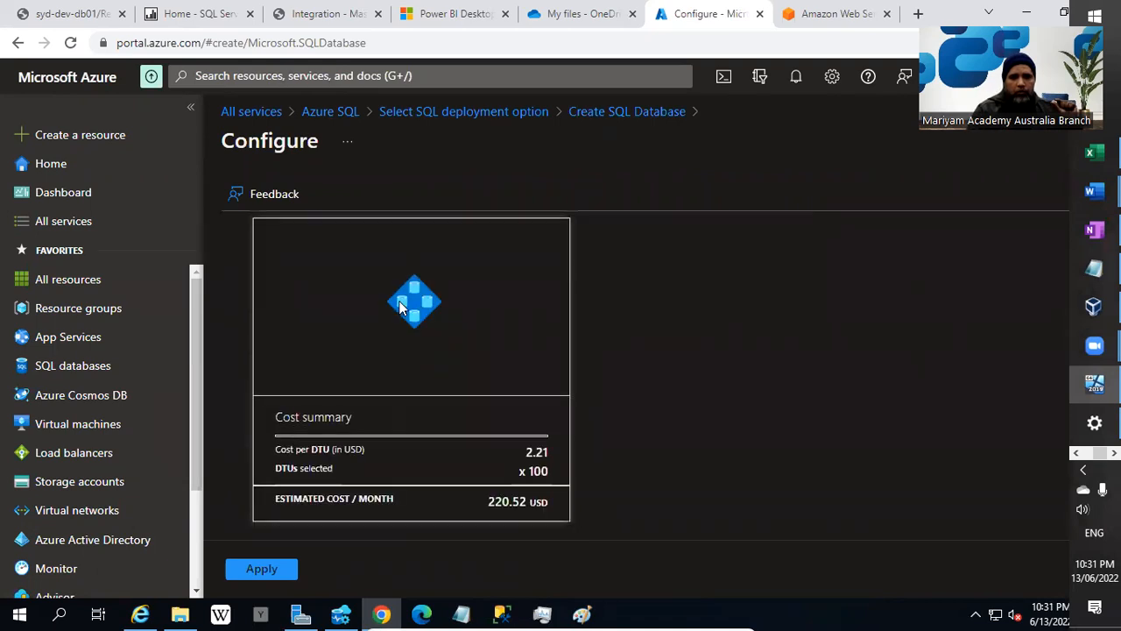
scroll(569, 334, "down", 1)
scroll(569, 340, "down", 2, "ctrl")
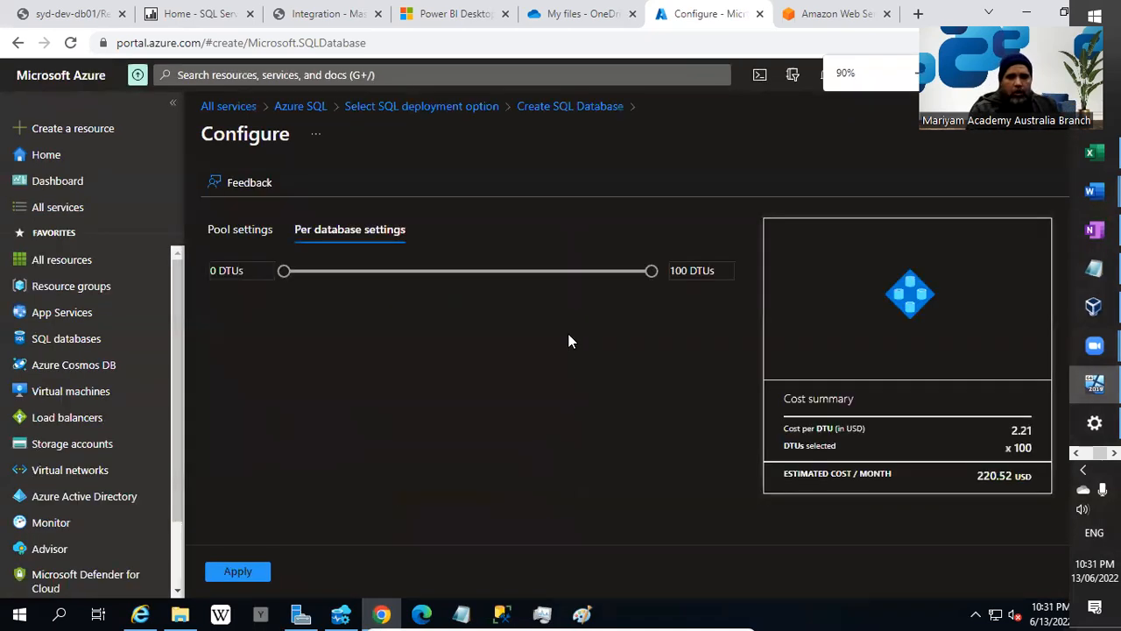
Step: Set the pool to 50 eDTUs with a maximum data size of 500 GB
left_click(223, 212)
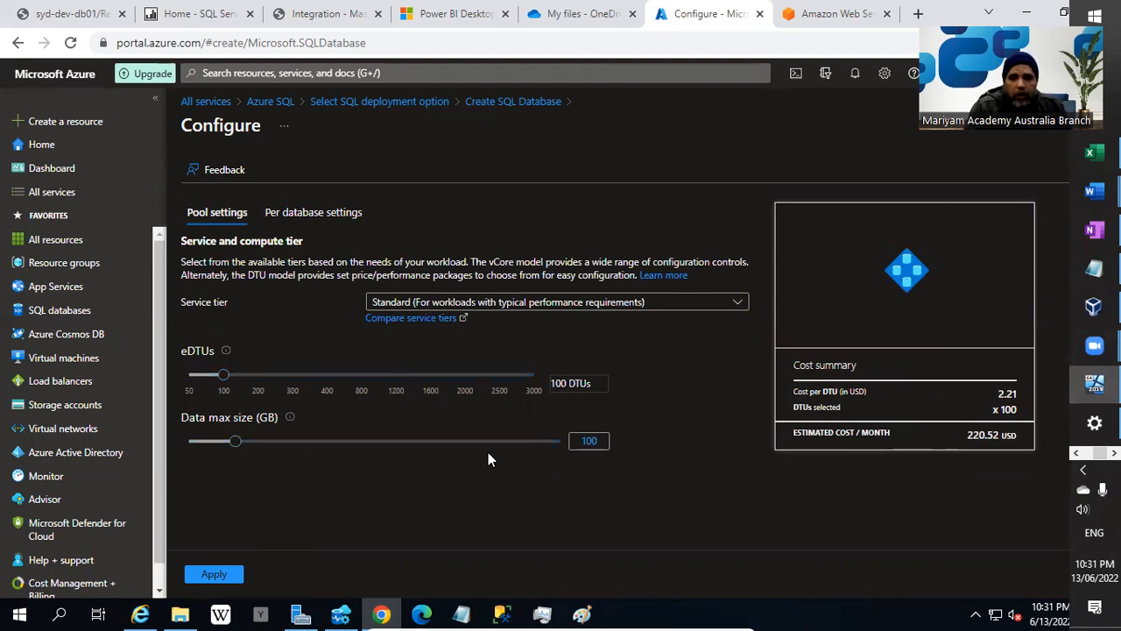
left_click_drag(204, 381, 187, 381)
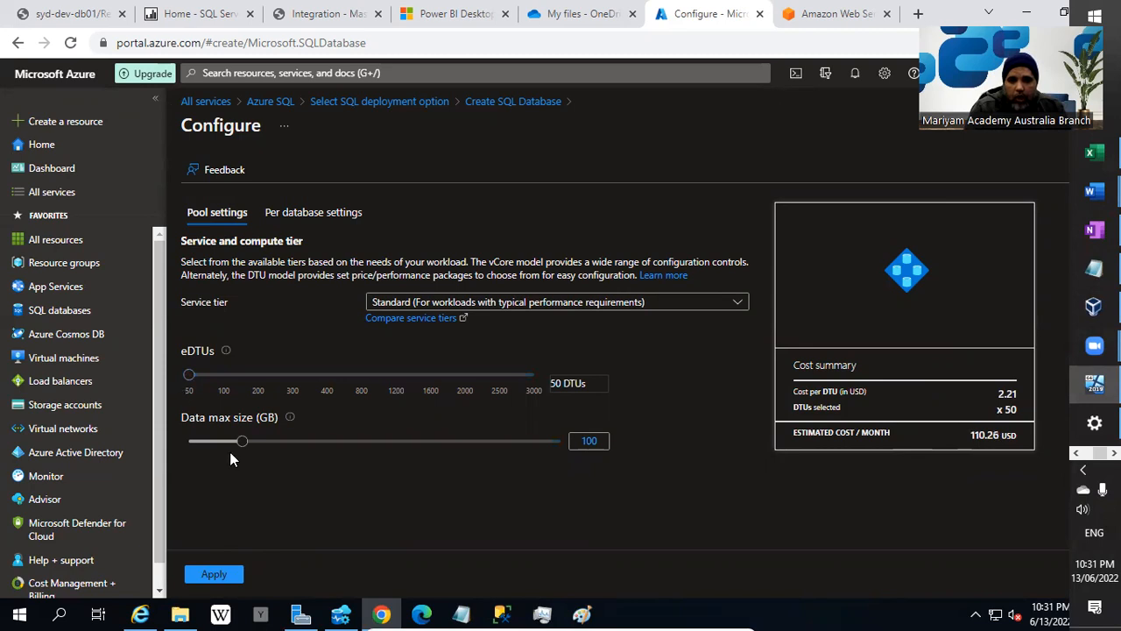
left_click_drag(274, 453, 586, 441)
Step: Raise the pool to 100 eDTUs and its maximum data size to 750 GB
left_click_drag(188, 375, 223, 375)
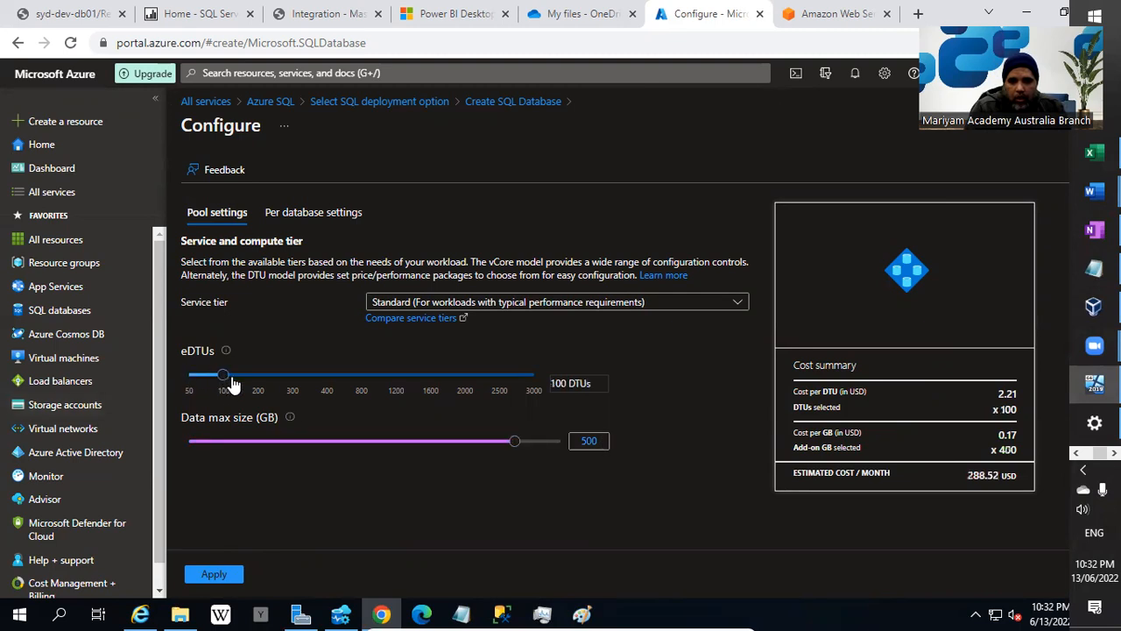
left_click_drag(513, 441, 563, 442)
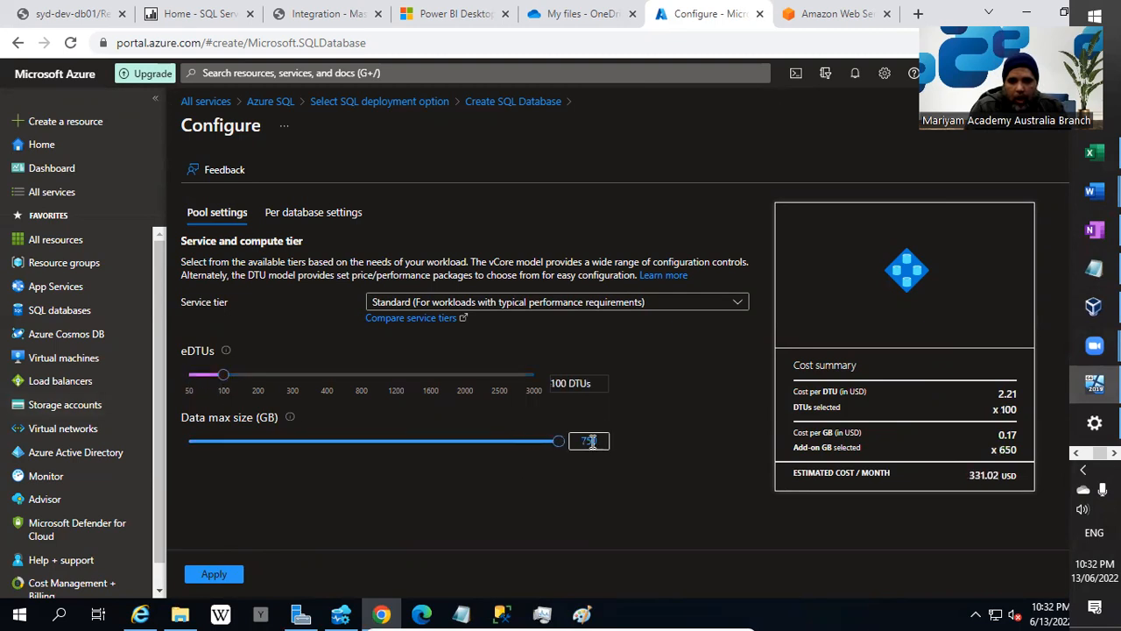
left_click(224, 377)
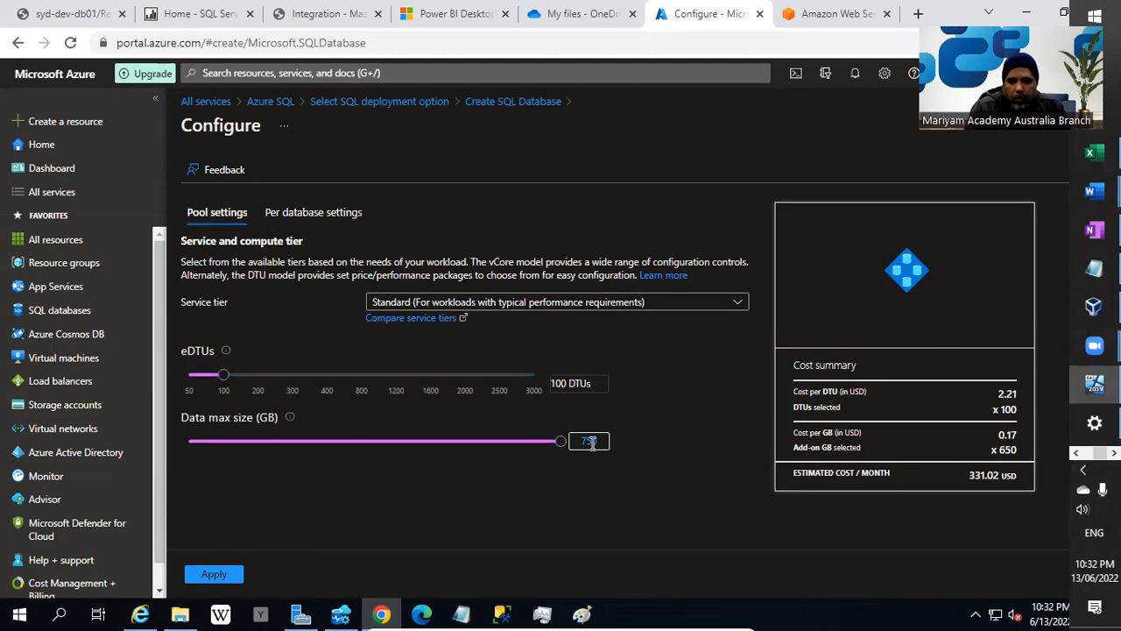
Step: Set the pool to 50 eDTUs, trying a maximum data size of 250 GB before choosing 500 GB
left_click_drag(512, 450, 376, 449)
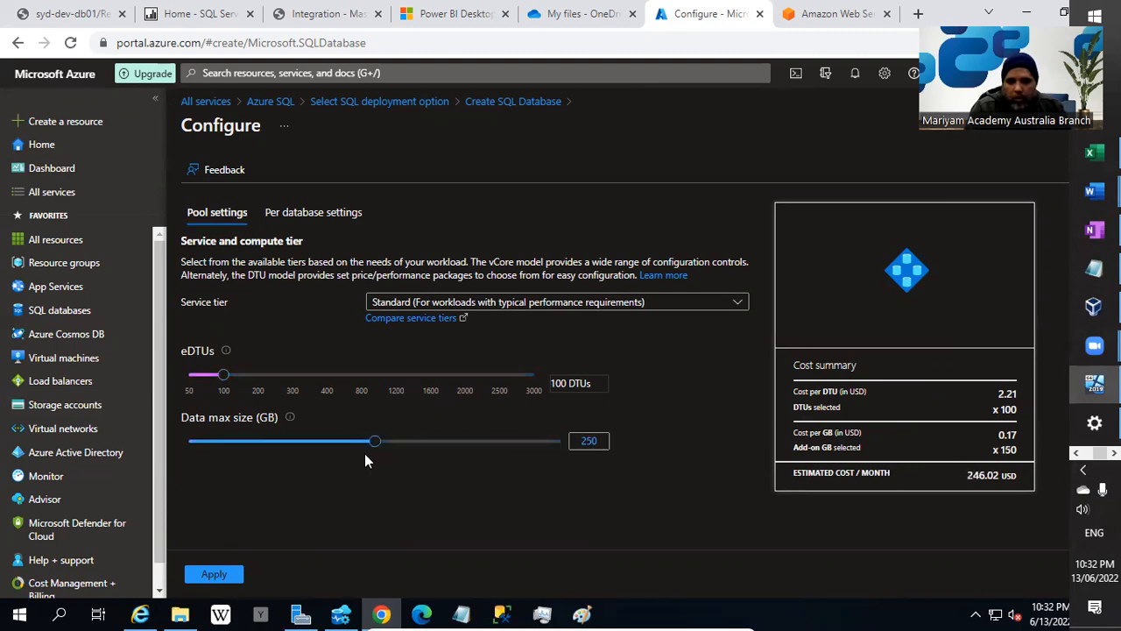
left_click_drag(226, 381, 143, 380)
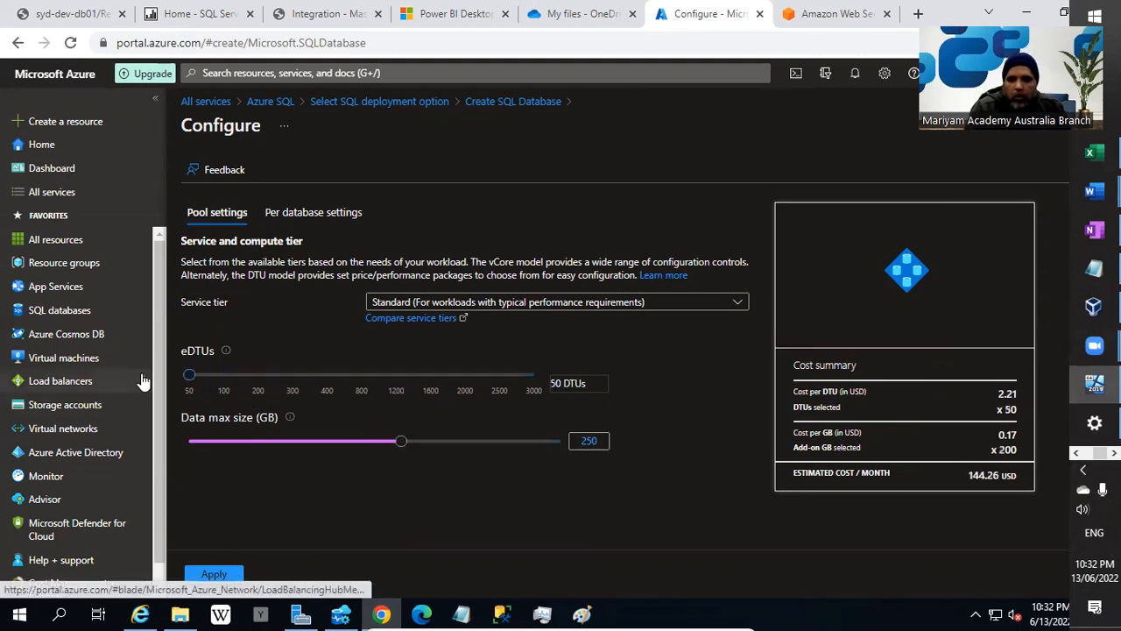
mouse_move(140, 379)
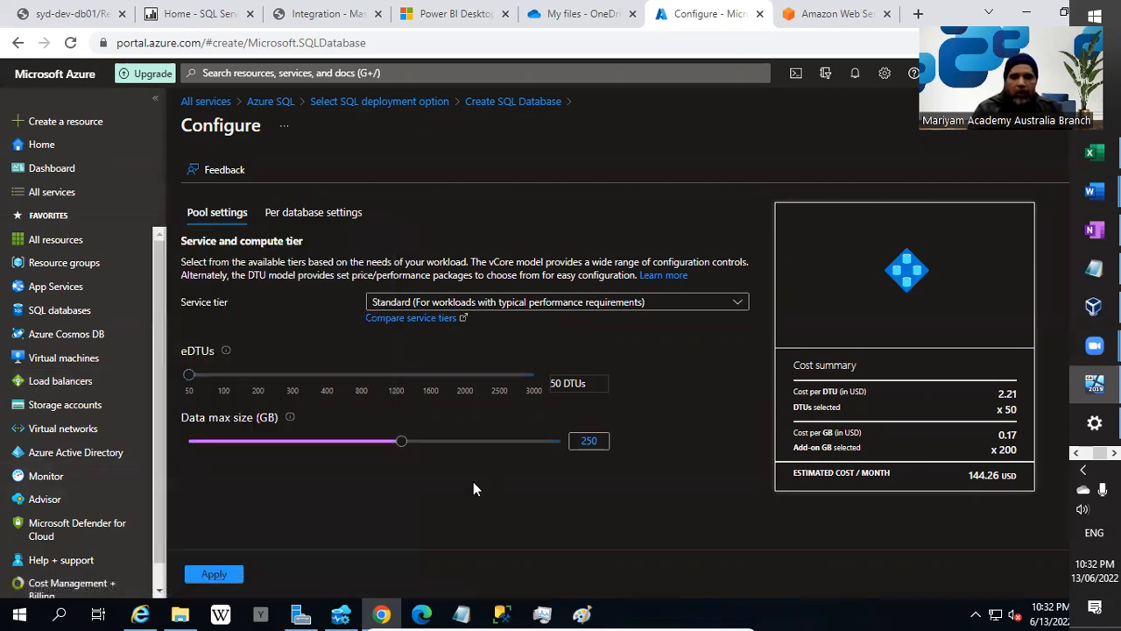
left_click_drag(401, 445, 583, 441)
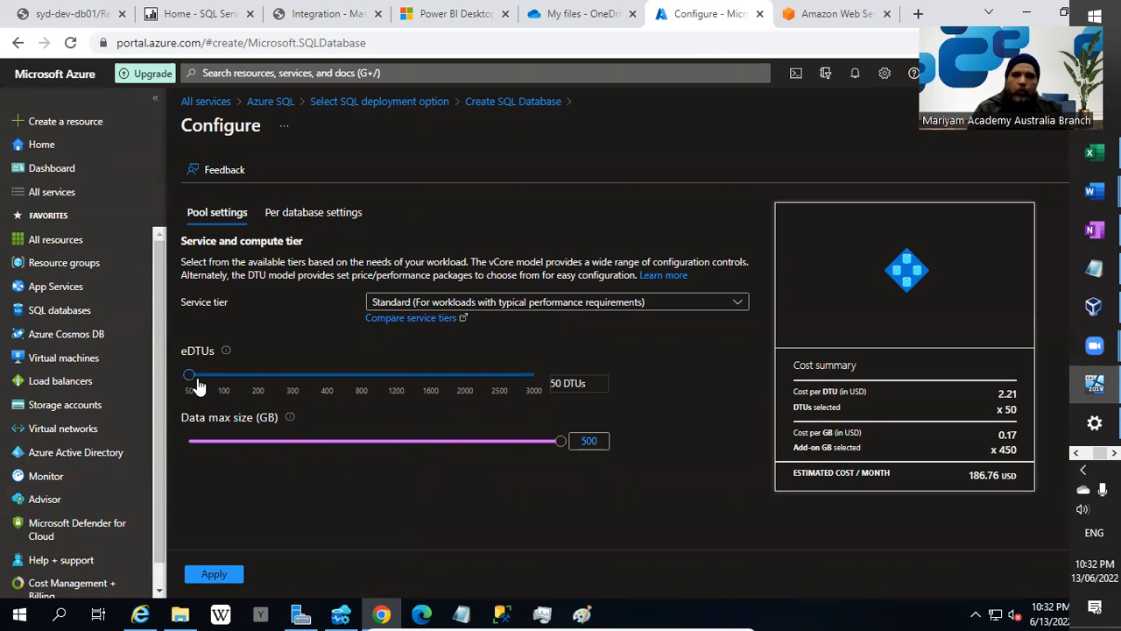
Step: Try 100 and 200 eDTUs for the pool and return the setting to 50 eDTUs
left_click_drag(197, 381, 225, 390)
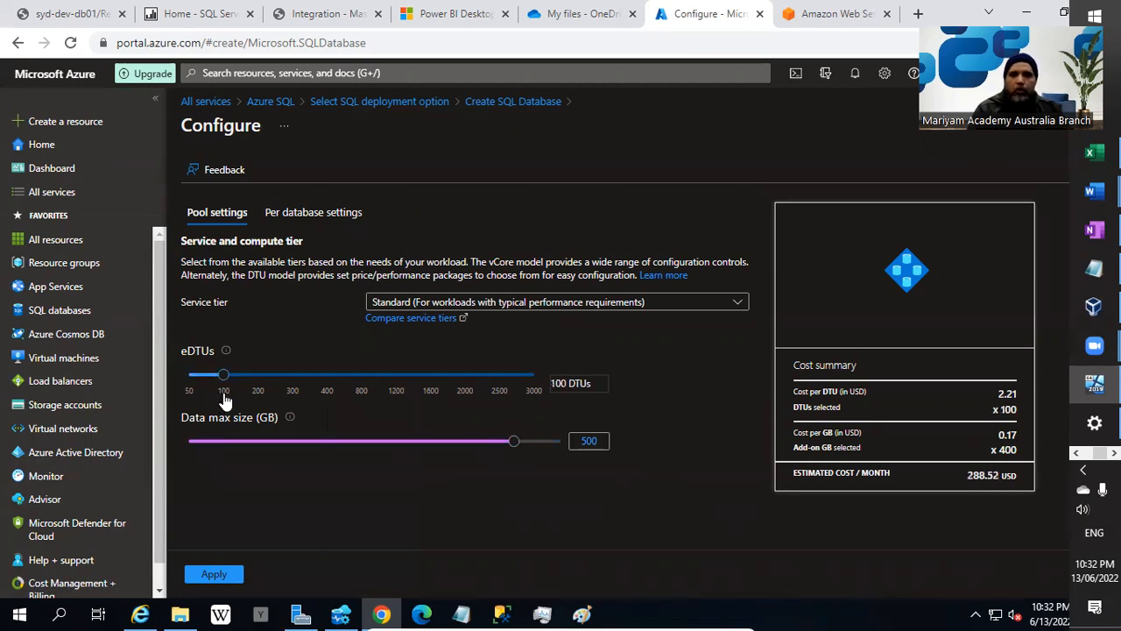
left_click_drag(191, 388, 240, 393)
left_click_drag(277, 396, 252, 396)
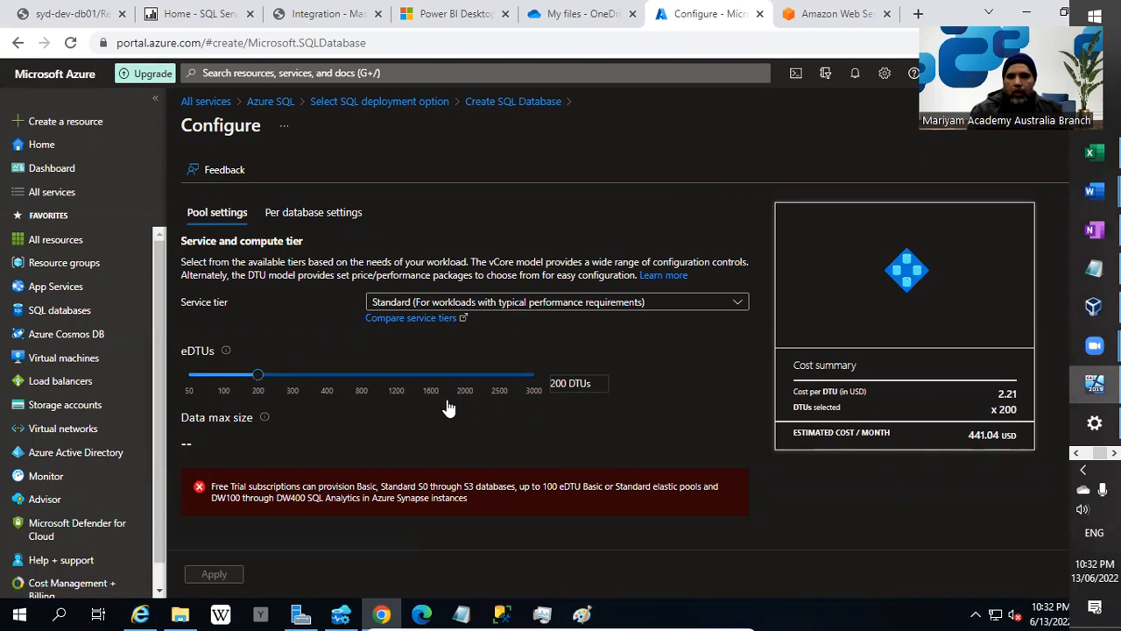
triple_click(563, 387)
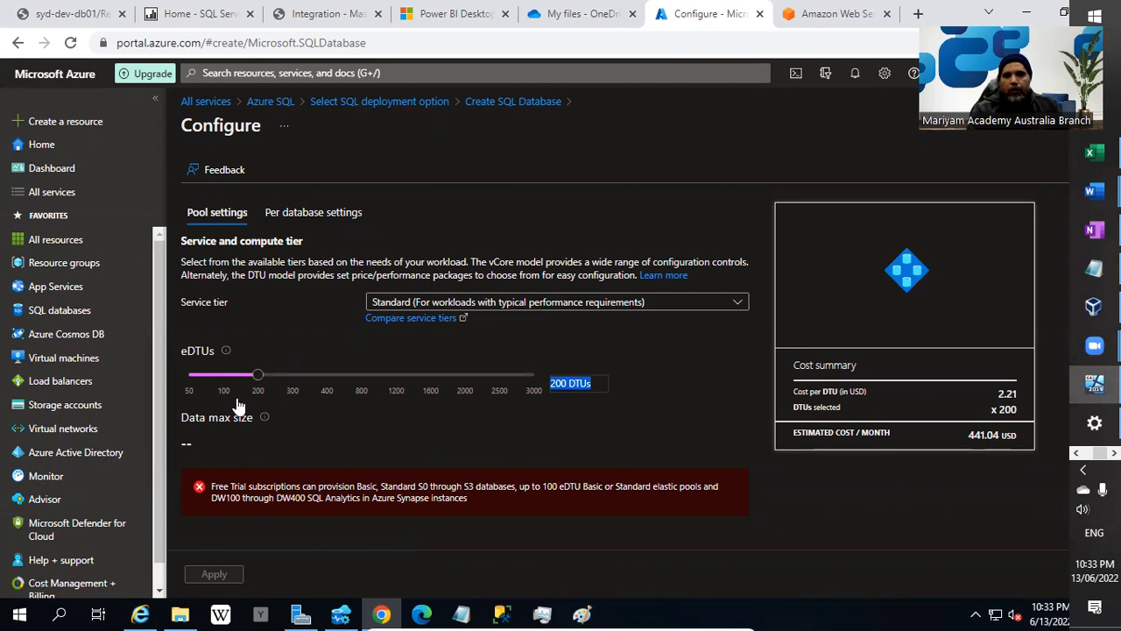
left_click_drag(257, 378, 170, 378)
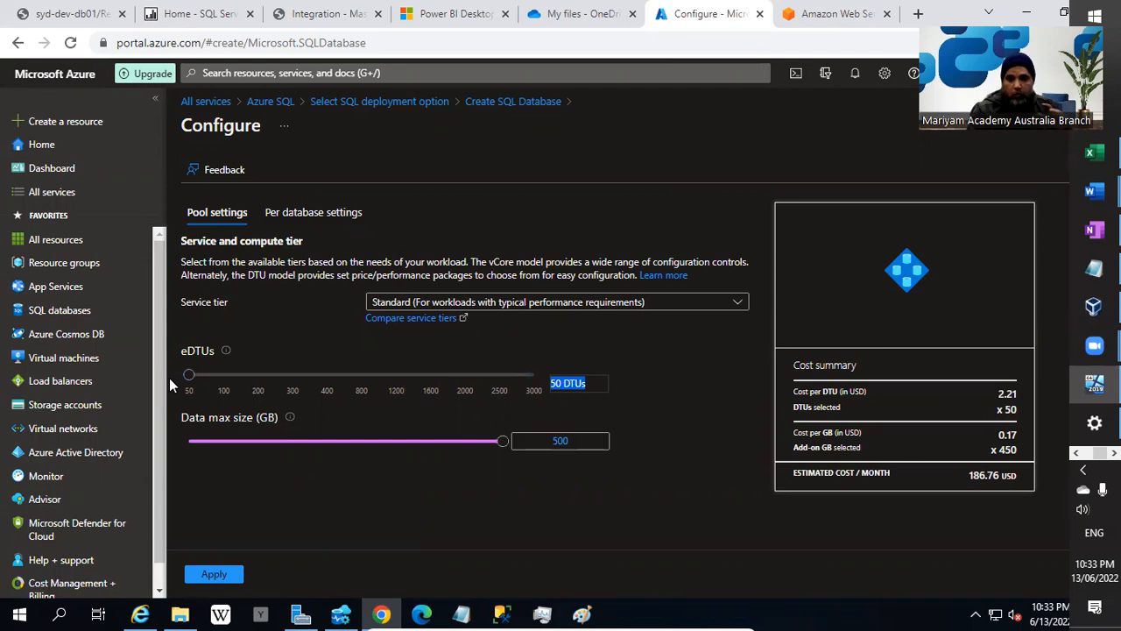
Step: Reduce the pool's maximum data size to 200 GB, and try 100 eDTUs with a maximum of 250 GB
left_click(637, 303)
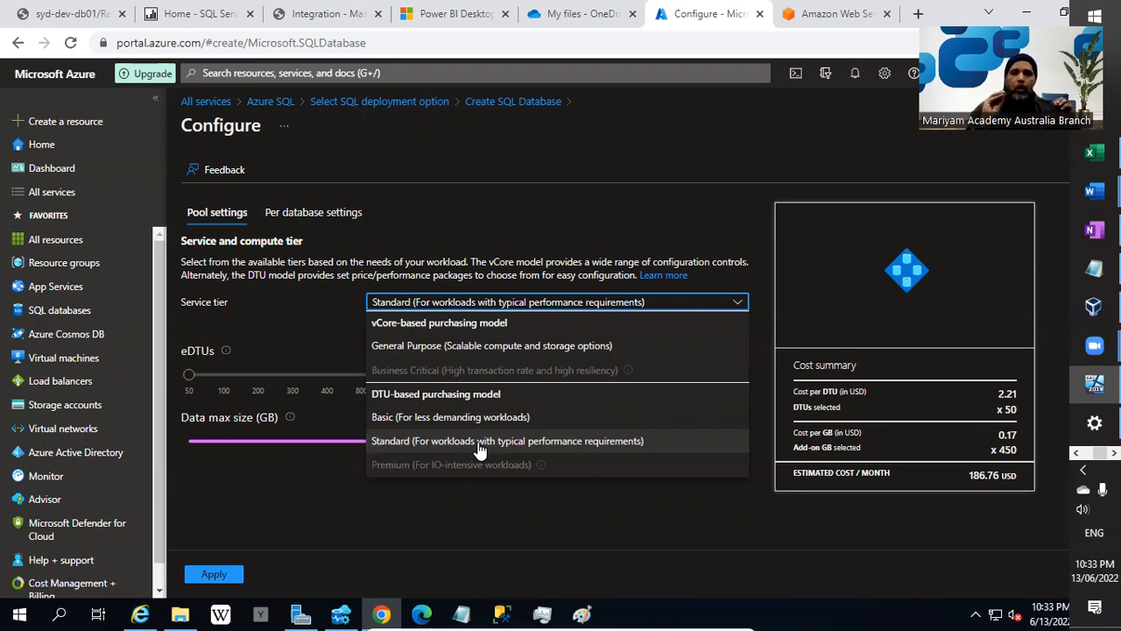
left_click(298, 499)
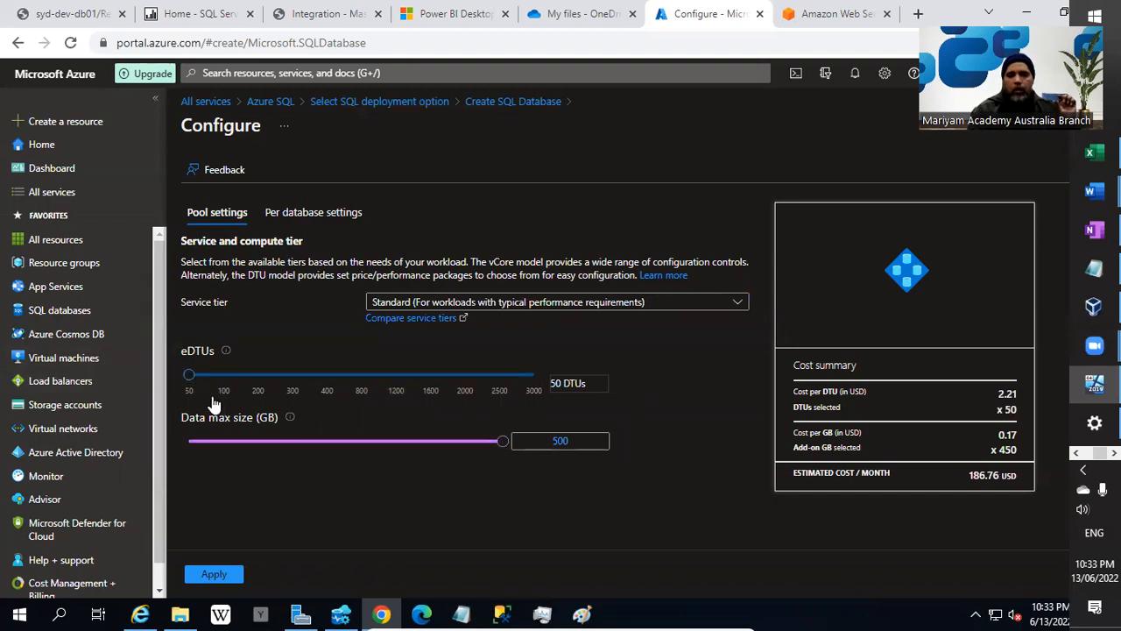
left_click_drag(504, 442, 345, 453)
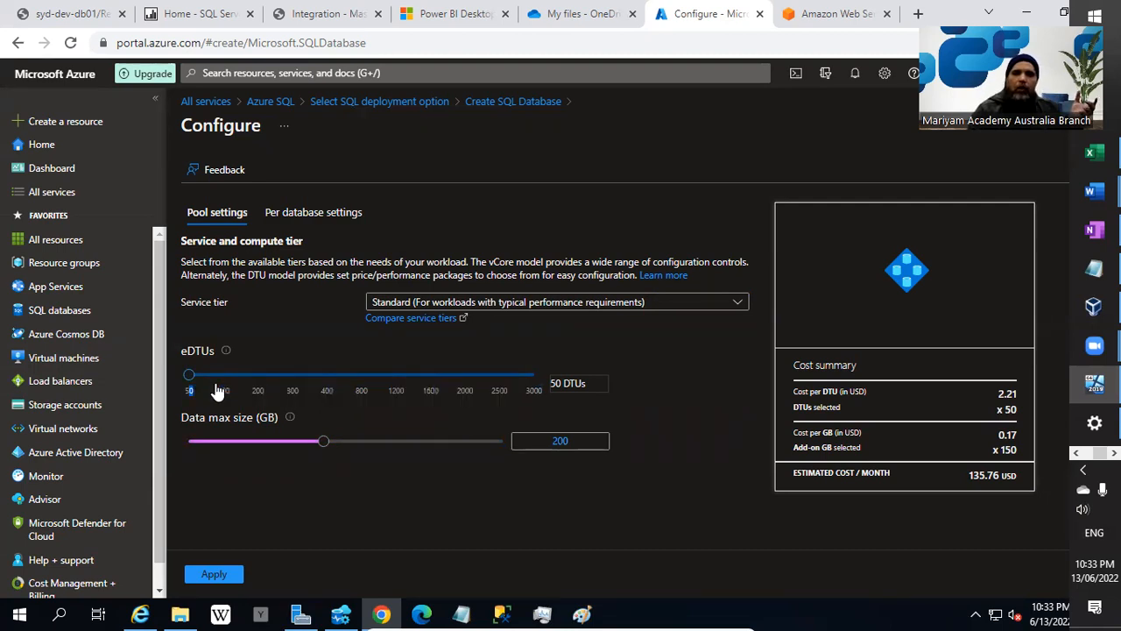
left_click_drag(195, 380, 219, 387)
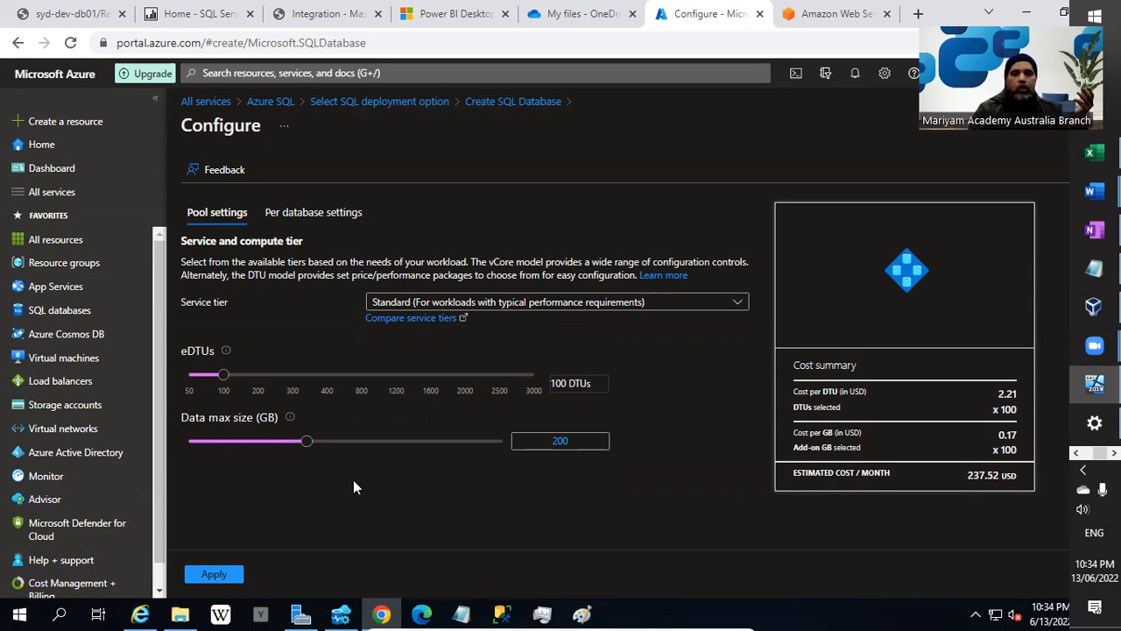
left_click(526, 440)
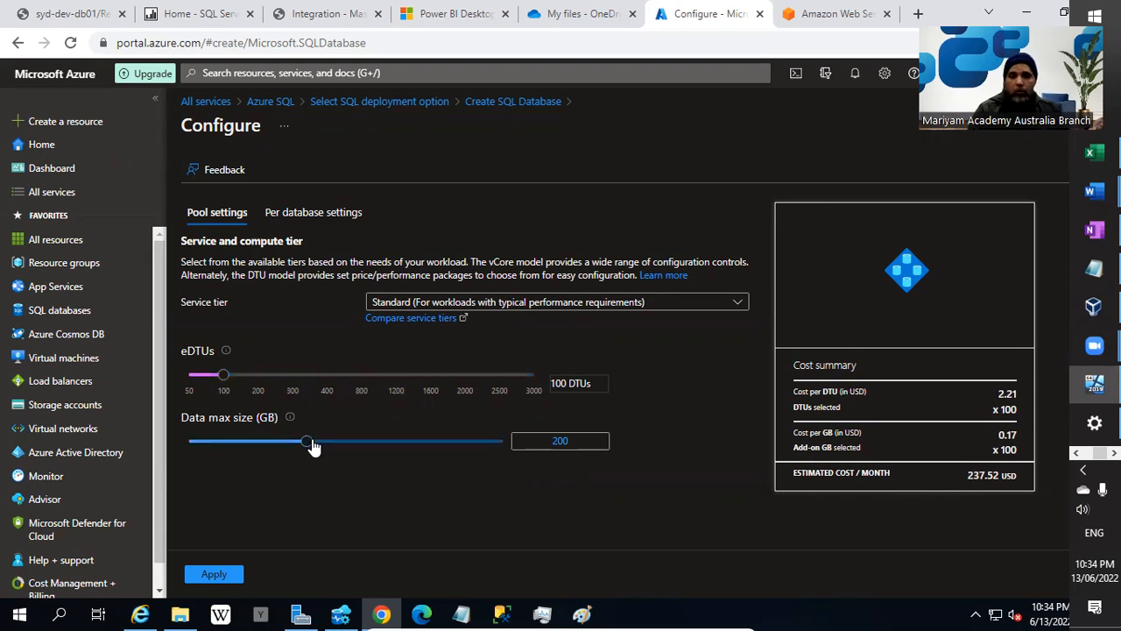
left_click_drag(307, 449, 347, 452)
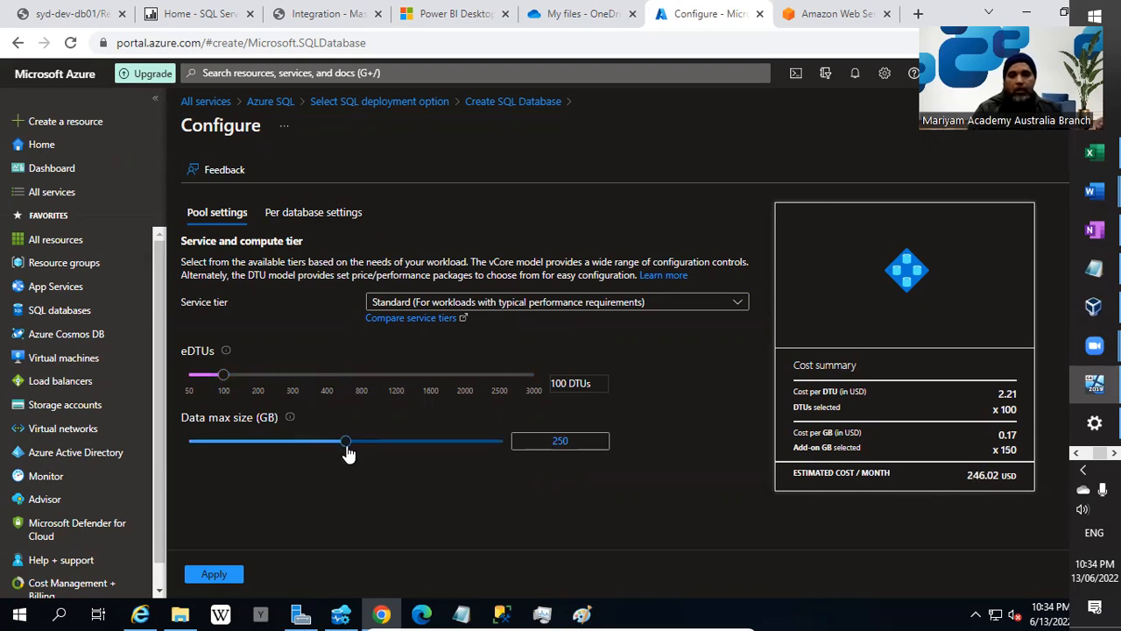
Step: Try a maximum data size of 750 GB for the 100 eDTU pool before choosing 500 GB
mouse_move(348, 452)
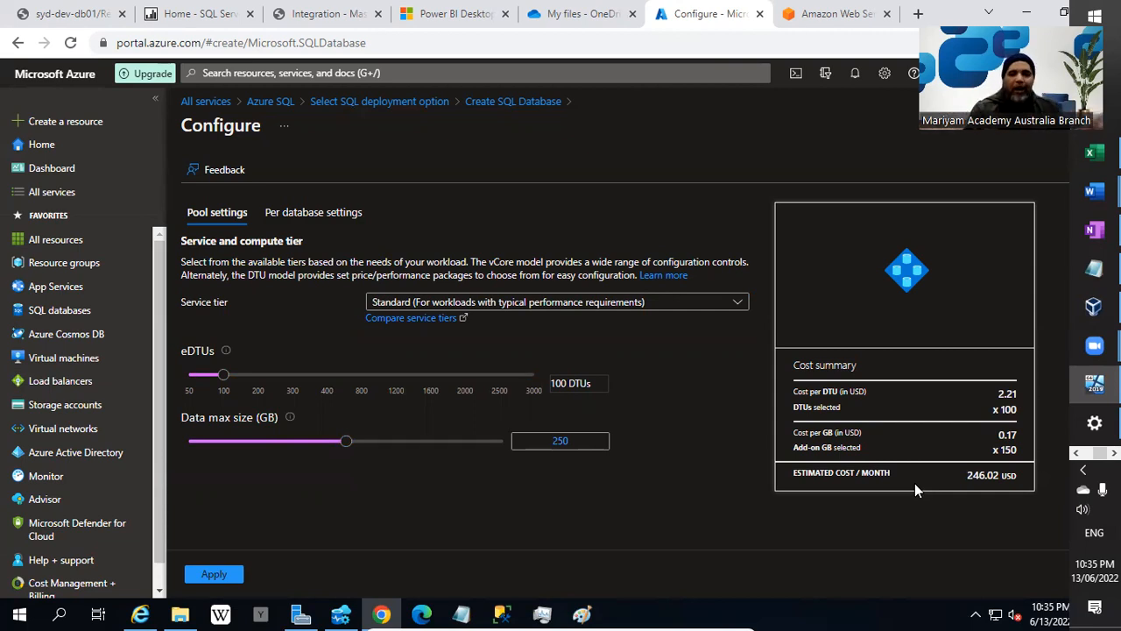
left_click_drag(347, 442, 503, 443)
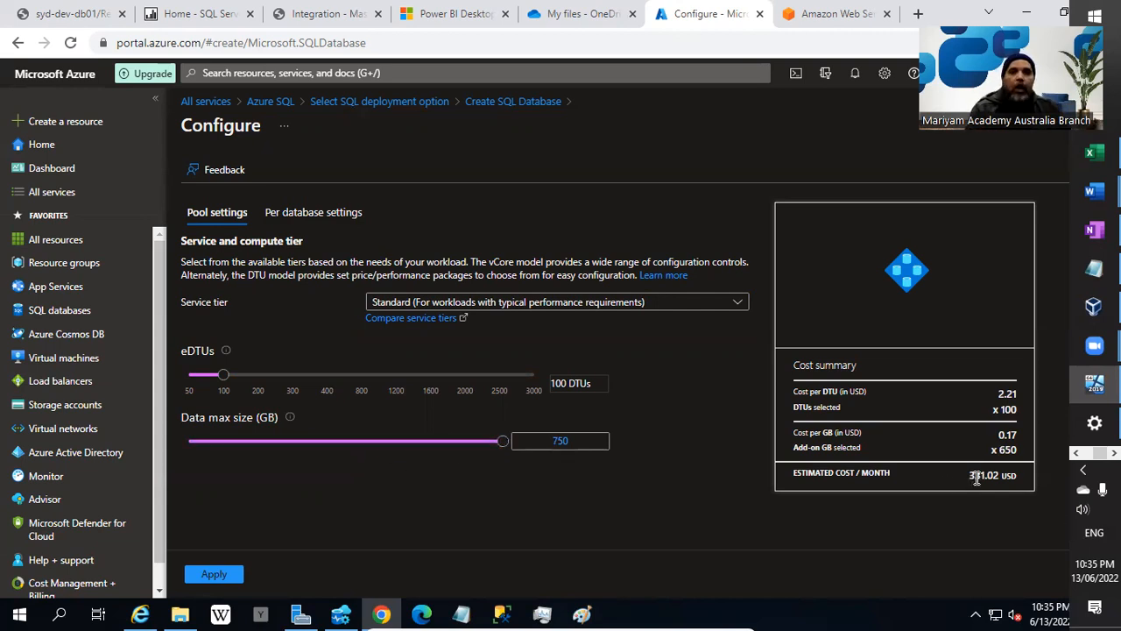
left_click_drag(500, 447, 467, 456)
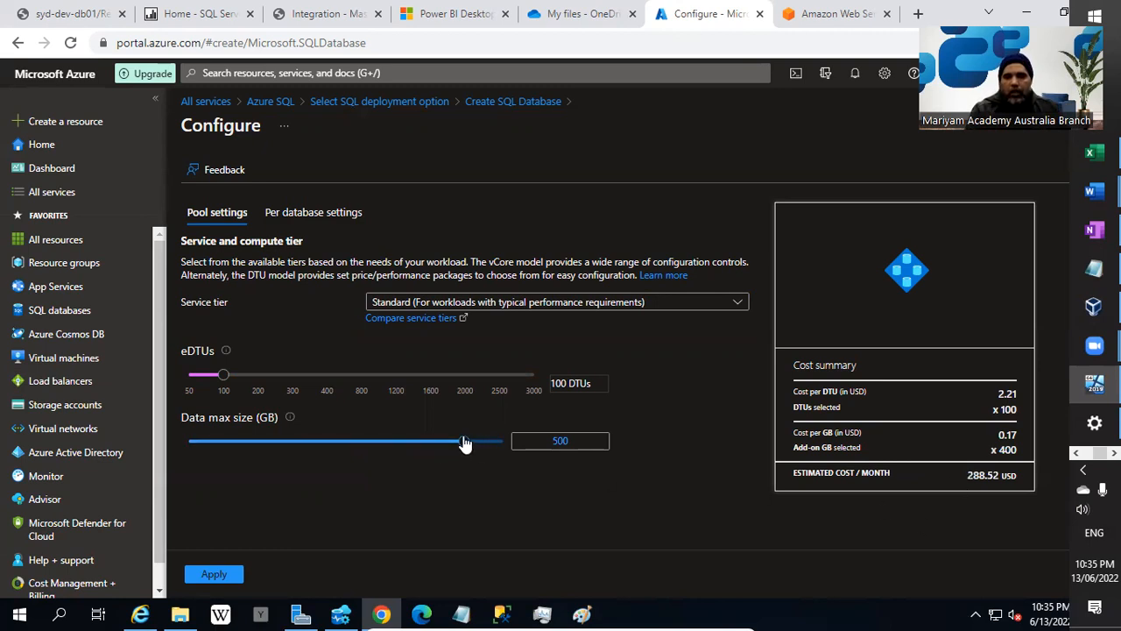
mouse_move(464, 448)
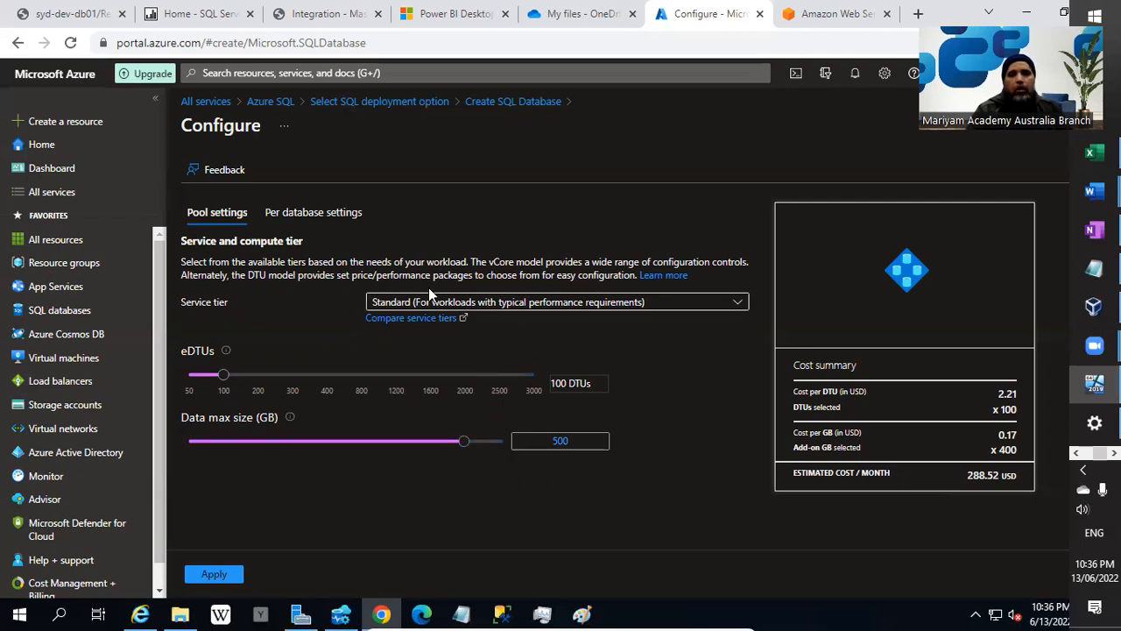
Step: Switch the pool's service tier to General Purpose and review the available hardware configurations, keeping Gen5
left_click(517, 303)
left_click(491, 346)
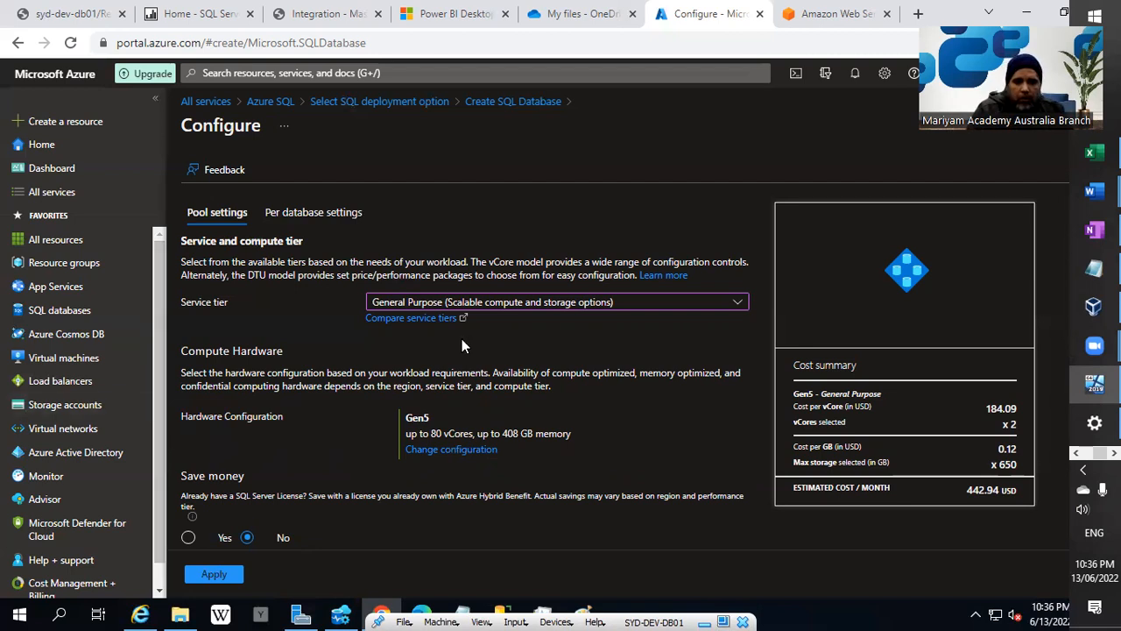
left_click(466, 451)
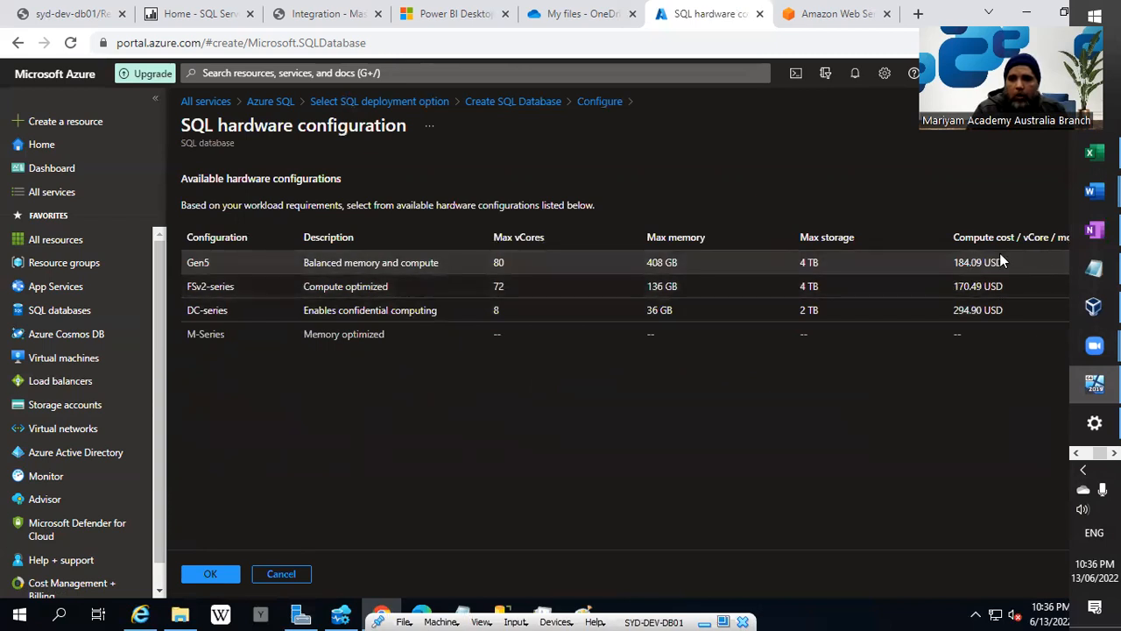
left_click(216, 575)
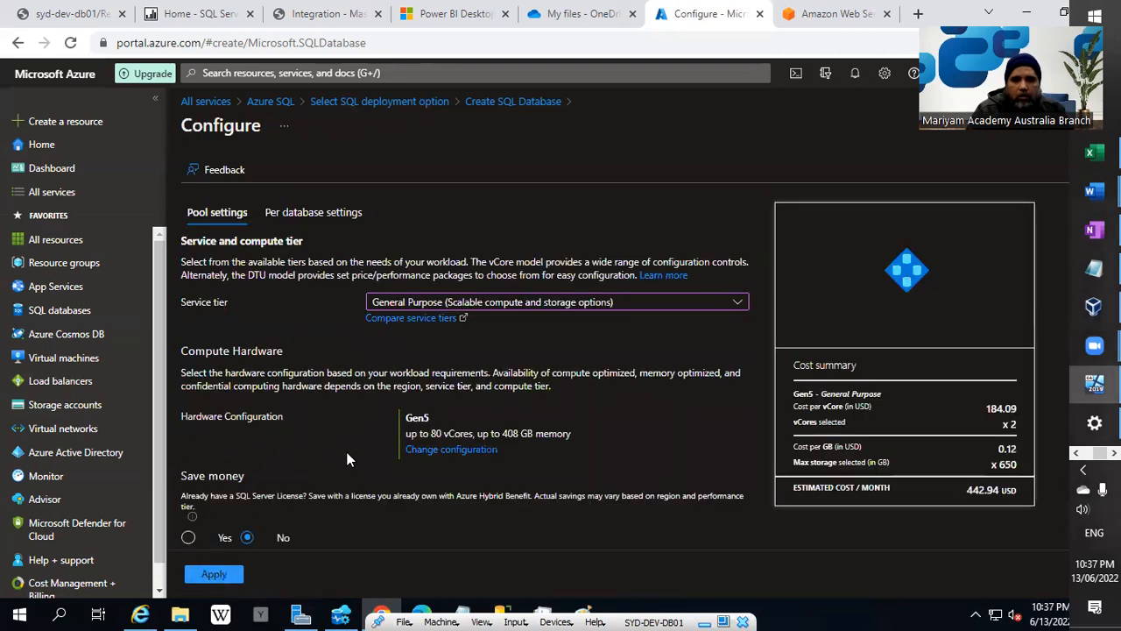
Step: Try 8 vCores for the General Purpose pool, return to 2 vCores and check the estimated monthly cost
scroll(429, 443, "down", 1)
scroll(432, 438, "down", 2)
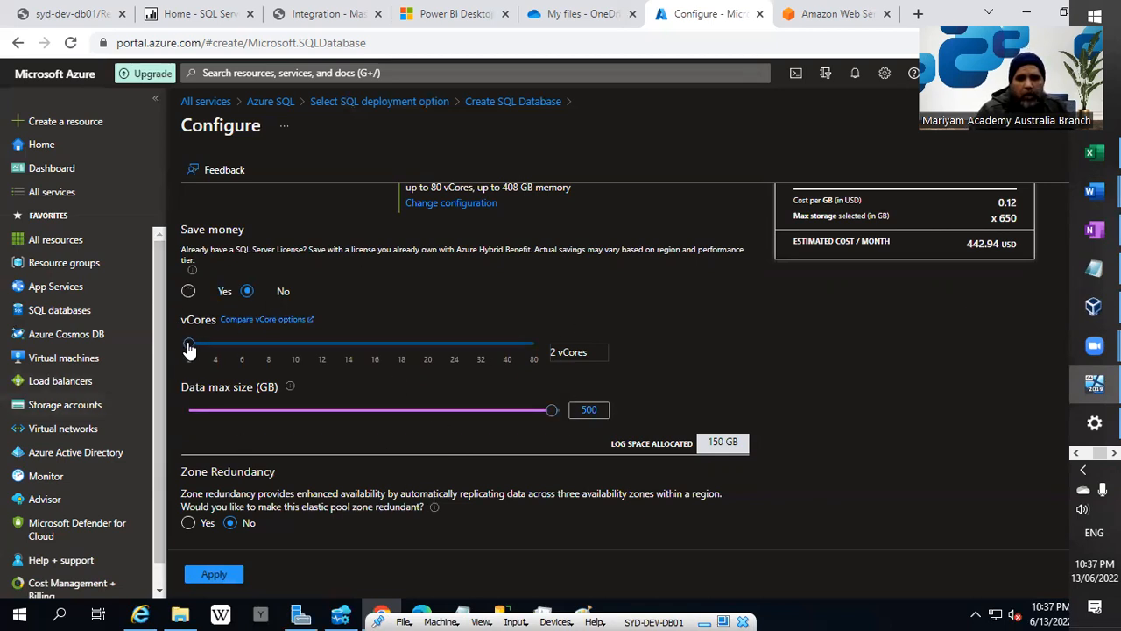
left_click_drag(191, 348, 263, 349)
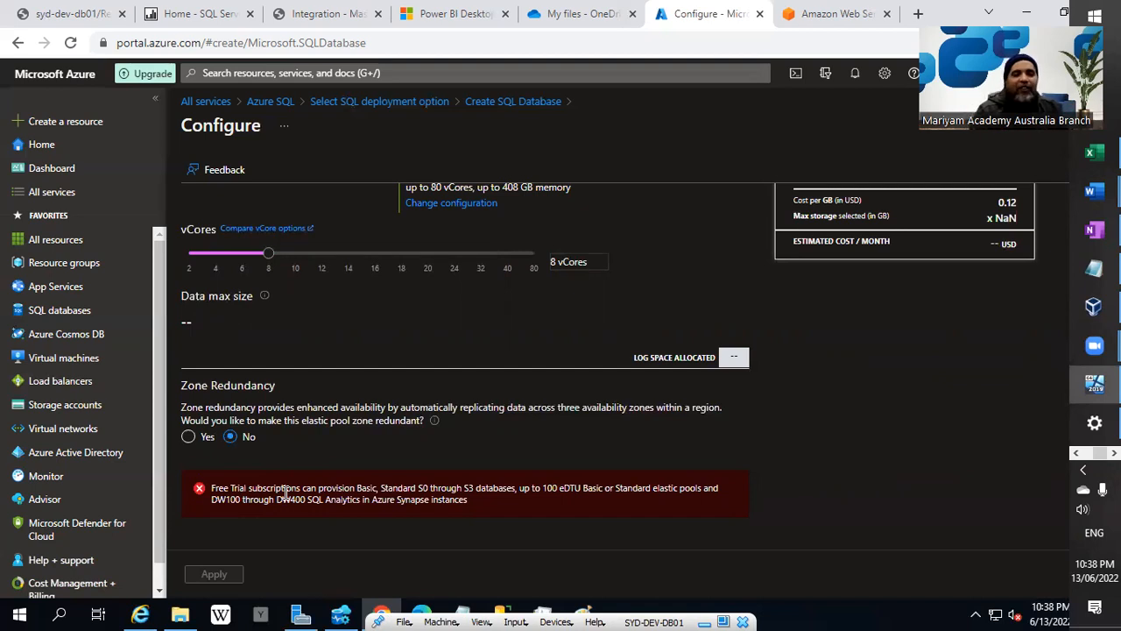
left_click_drag(257, 264, 188, 260)
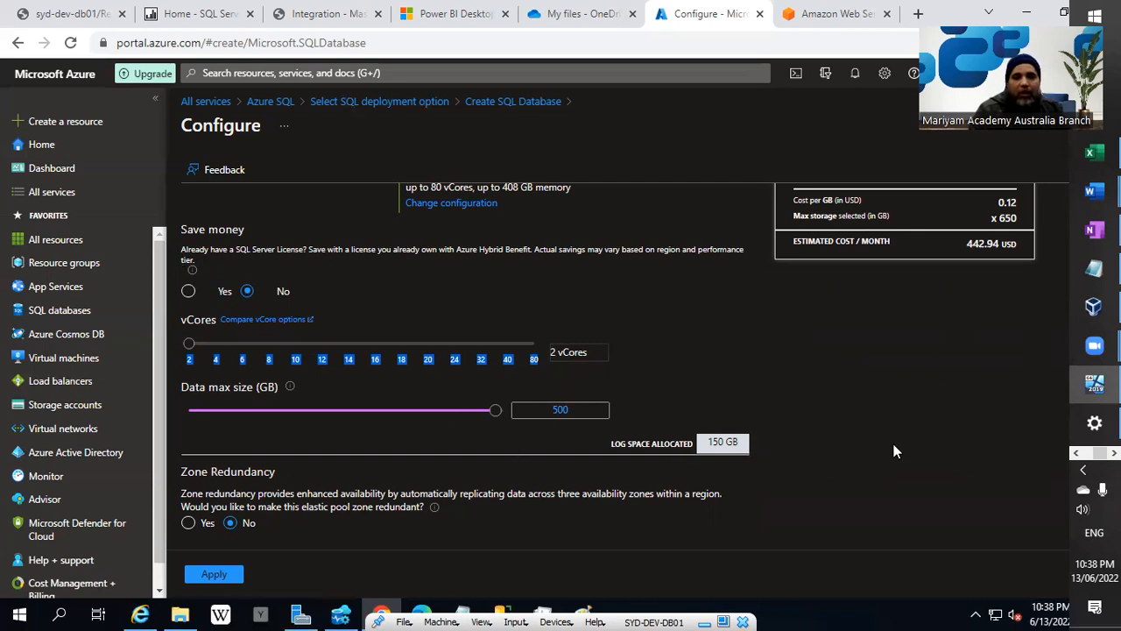
scroll(887, 376, "up", 3)
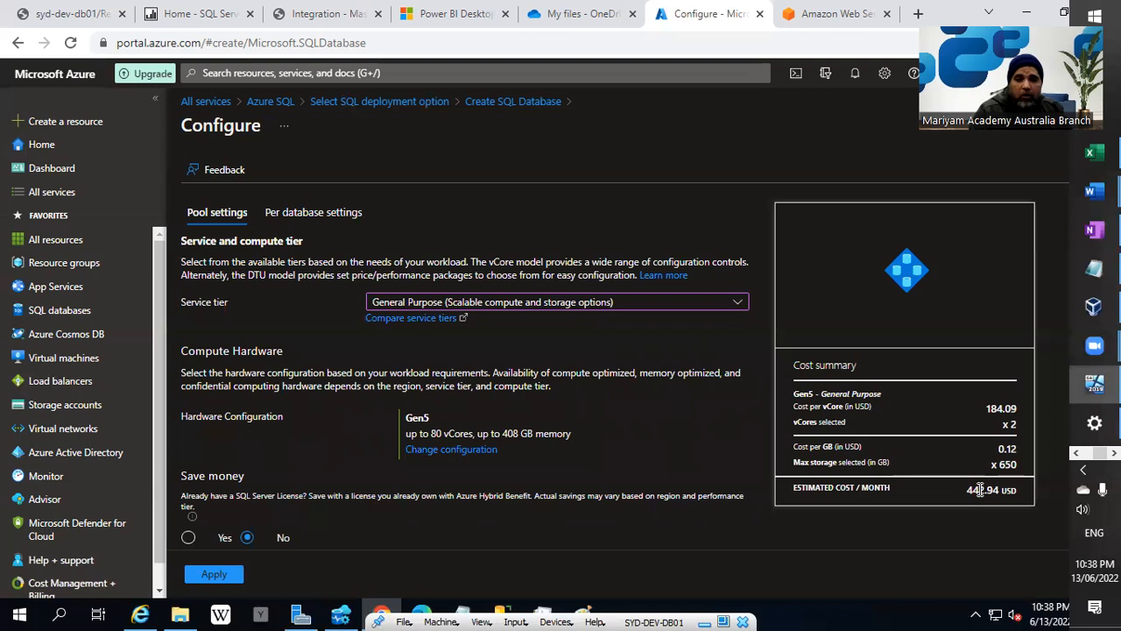
Step: Make the General Purpose pool zone redundant and check the effect on the estimated monthly cost
scroll(648, 424, "down", 2)
scroll(549, 495, "down", 1)
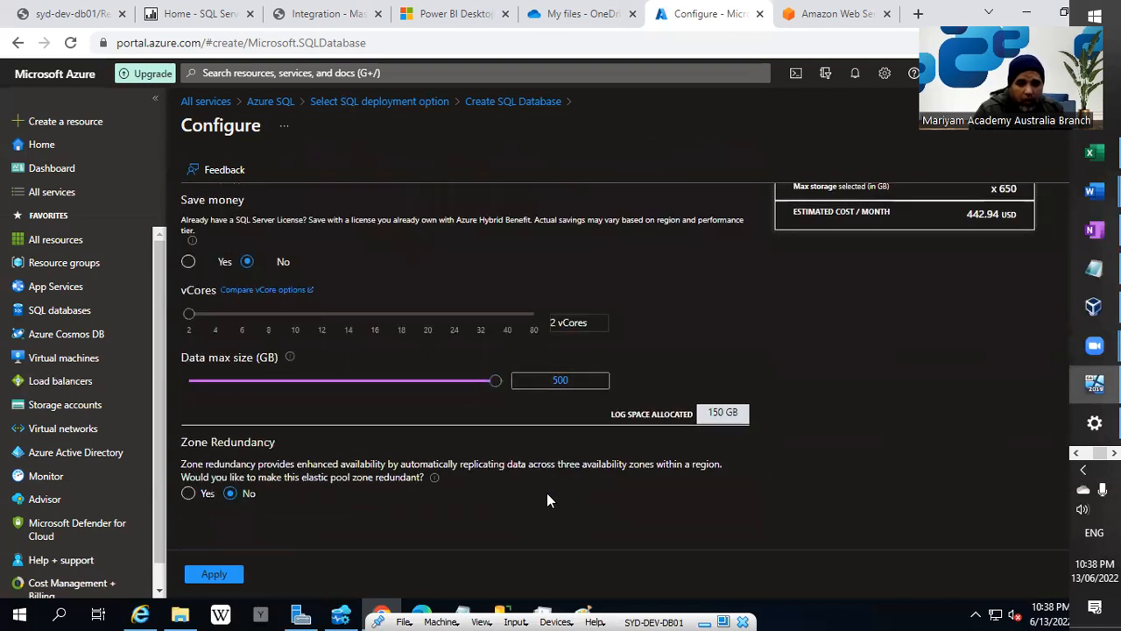
left_click(190, 495)
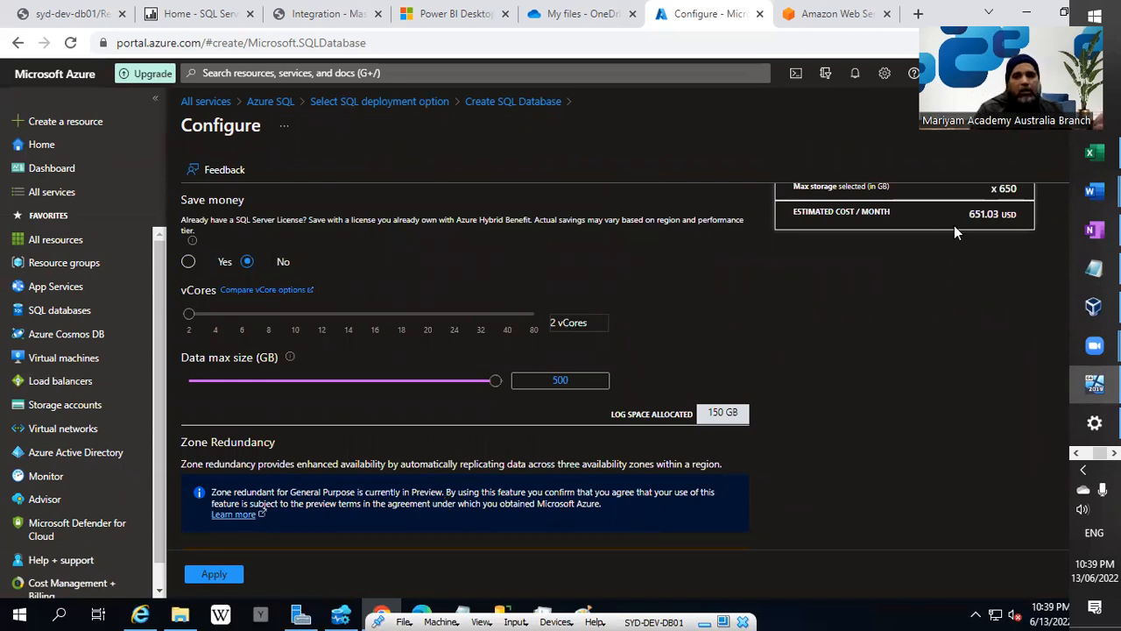
scroll(959, 231, "up", 1)
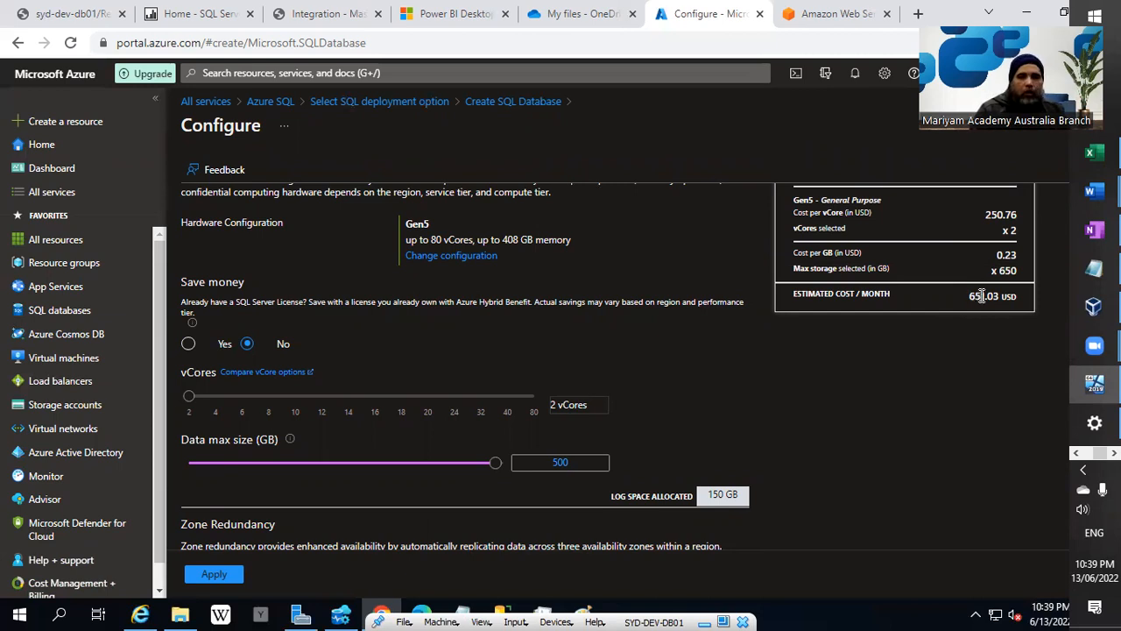
scroll(858, 360, "down", 3)
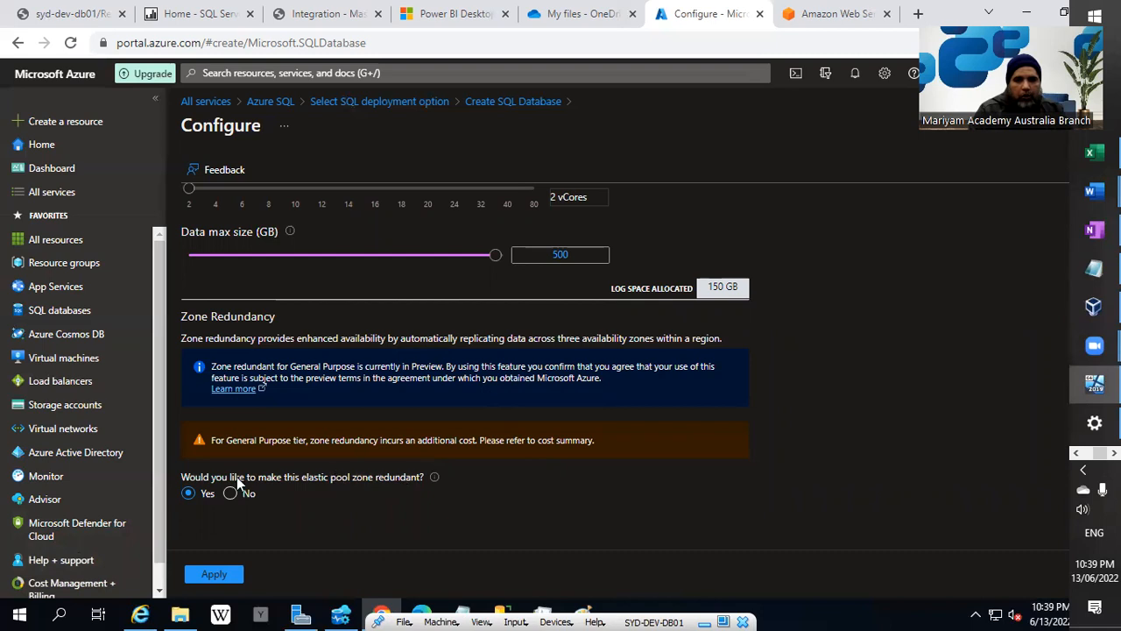
scroll(379, 454, "up", 5)
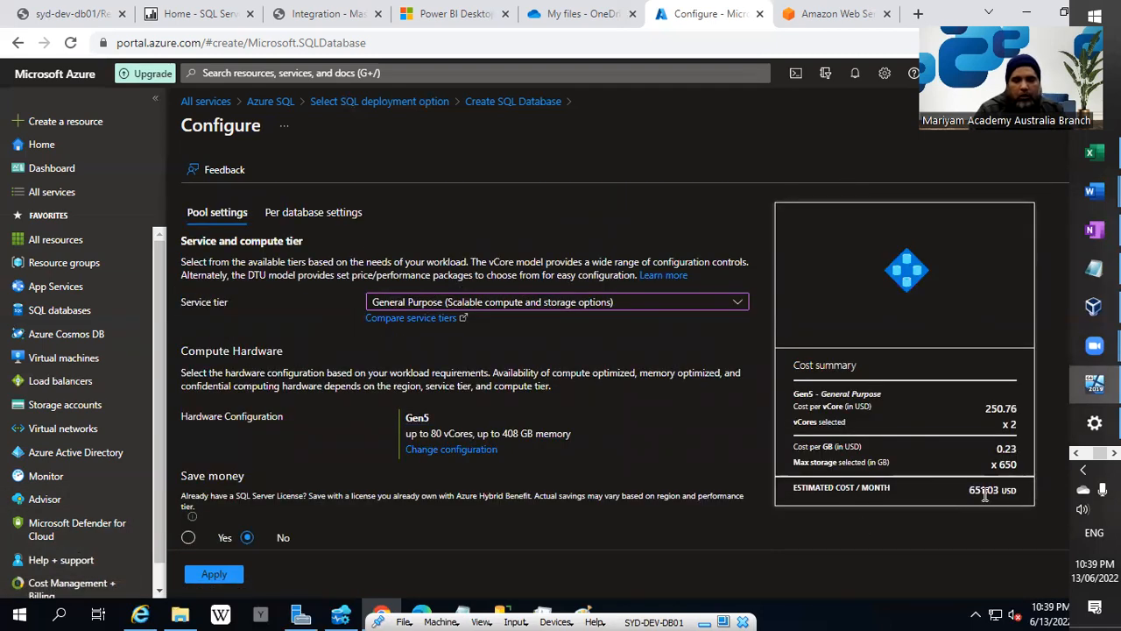
Step: Check the subscription's remaining credit in the notifications, and switch the pool to the Basic tier with 100 eDTUs
left_click(855, 73)
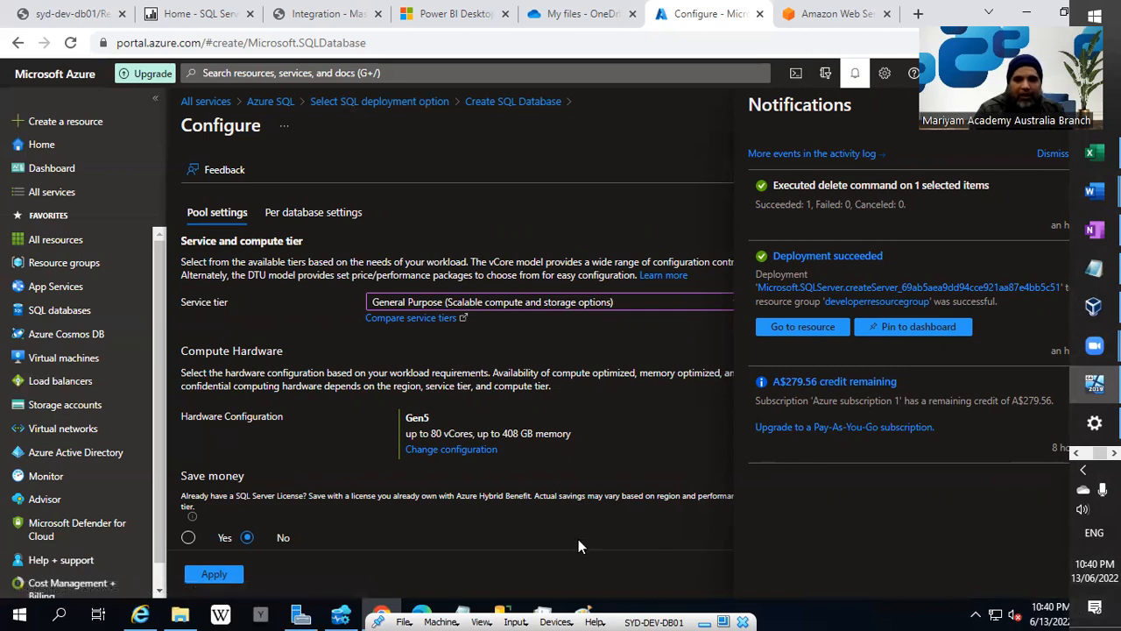
left_click(463, 302)
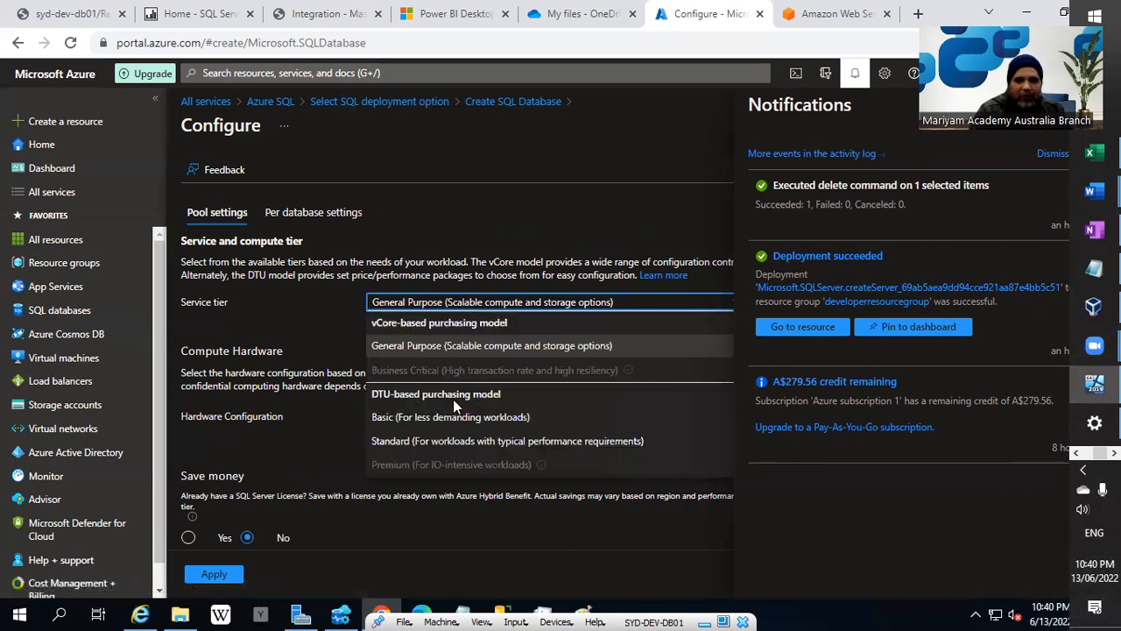
left_click(454, 419)
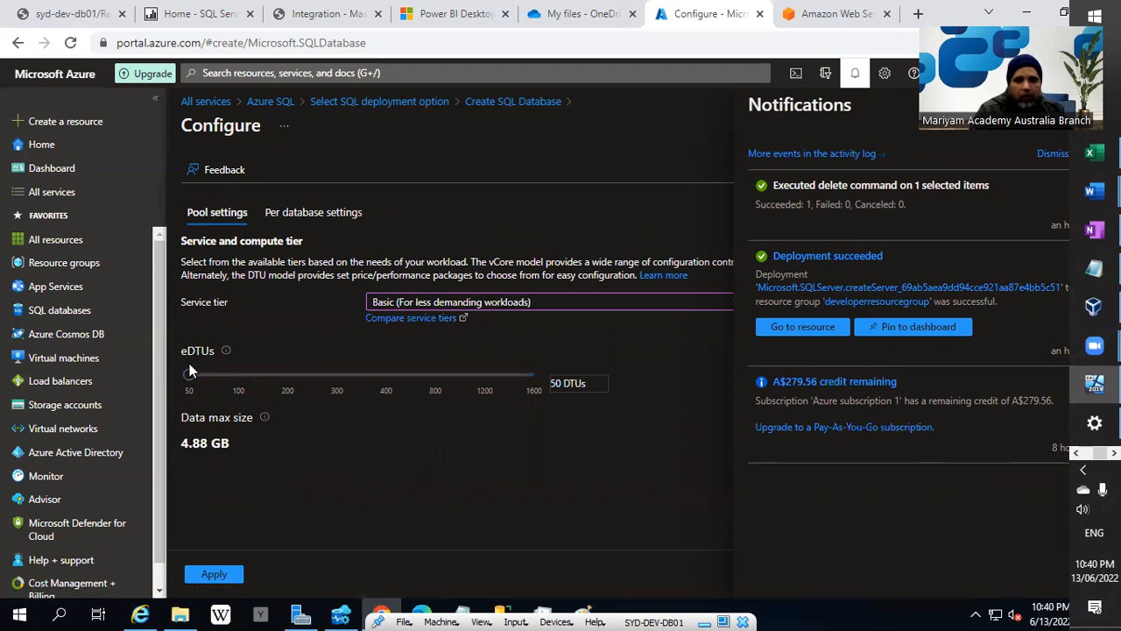
left_click_drag(190, 377, 233, 380)
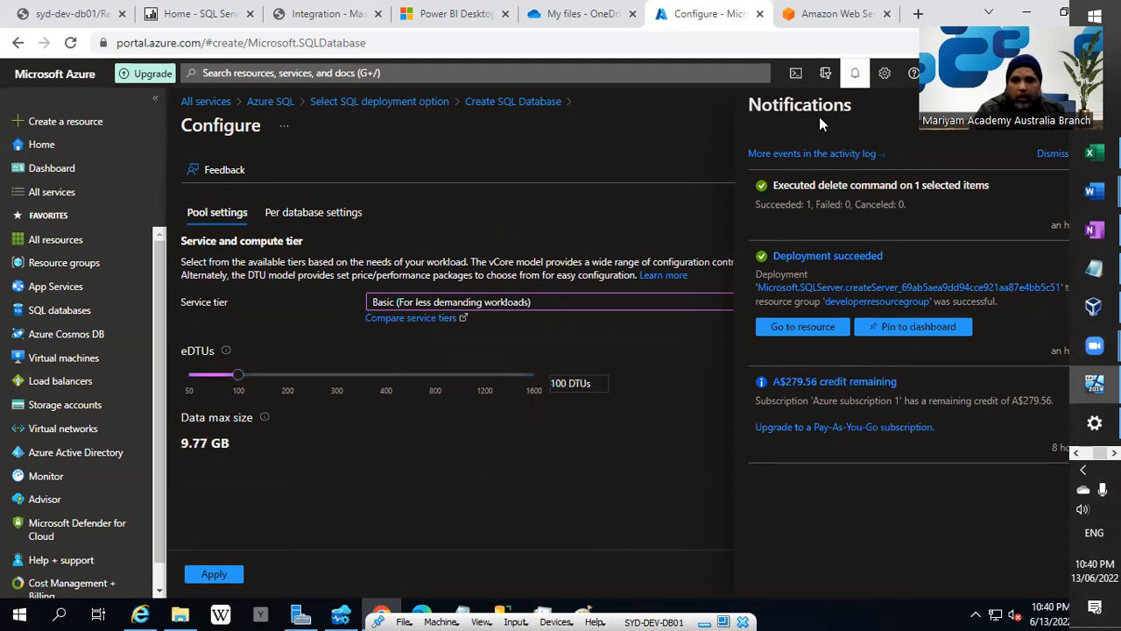
left_click(855, 73)
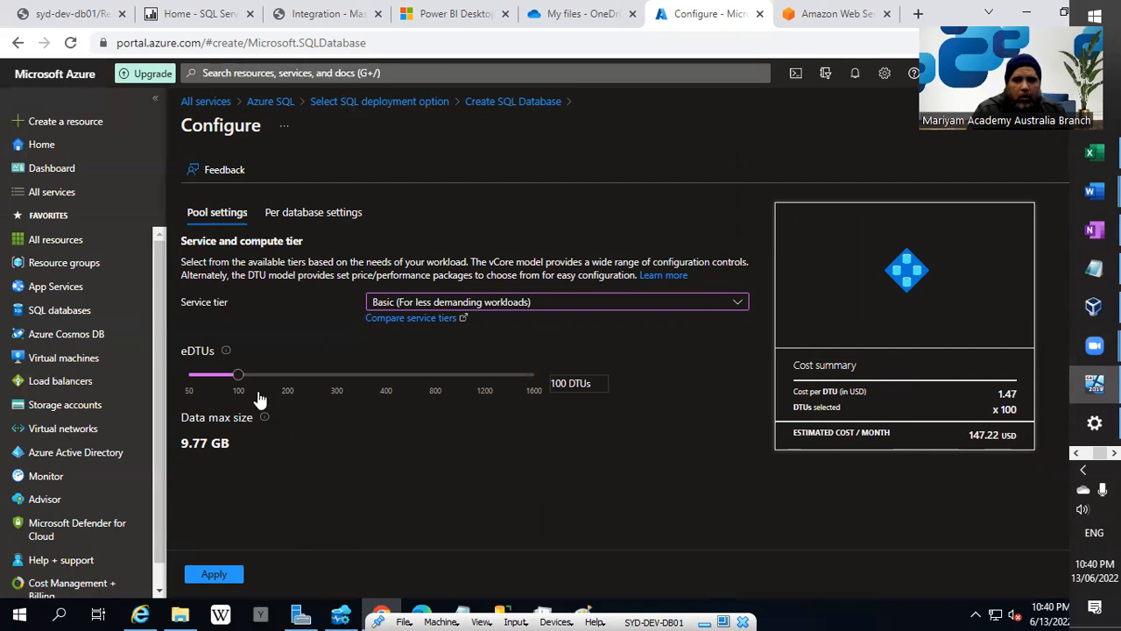
Step: Switch the pool to the Standard tier to compare its estimated cost, and return to the Basic tier
left_click(565, 308)
left_click(545, 437)
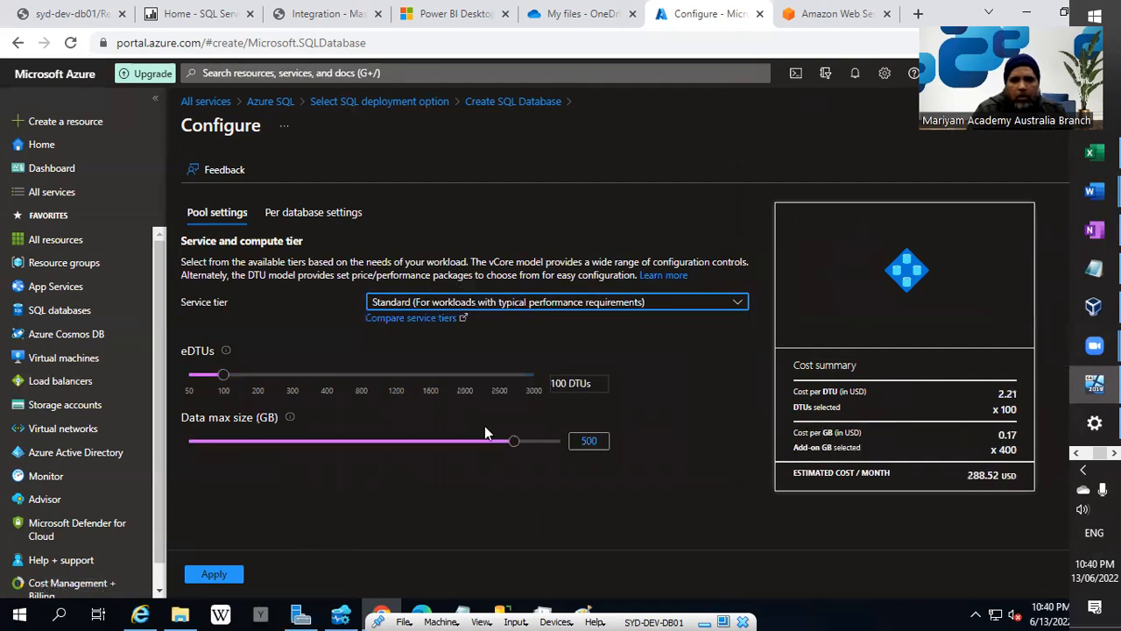
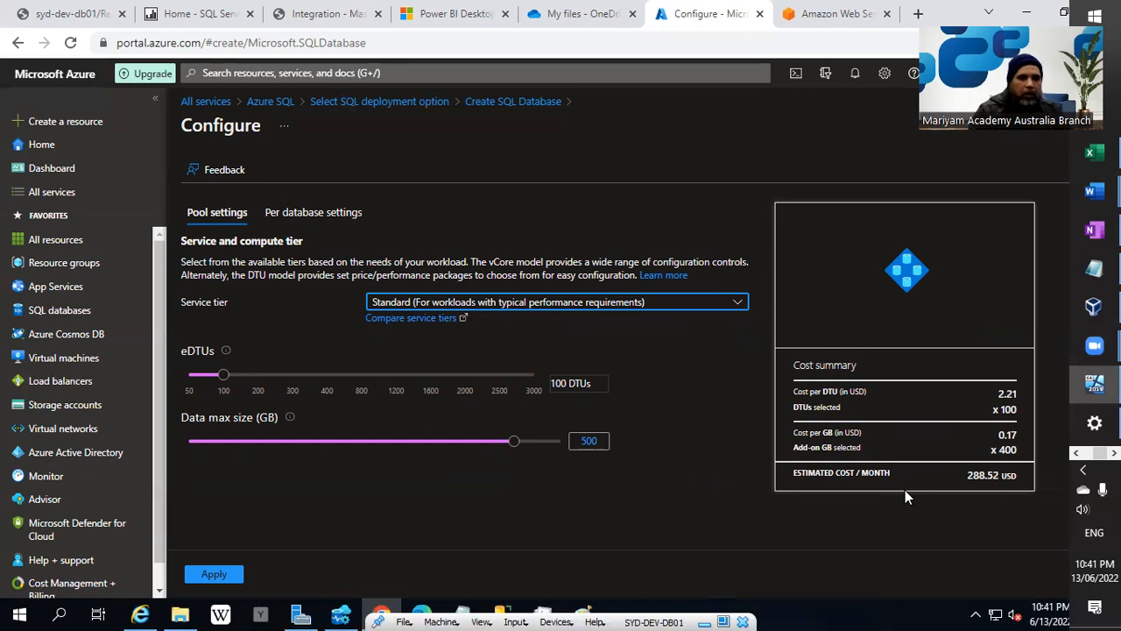
left_click(518, 309)
left_click(525, 415)
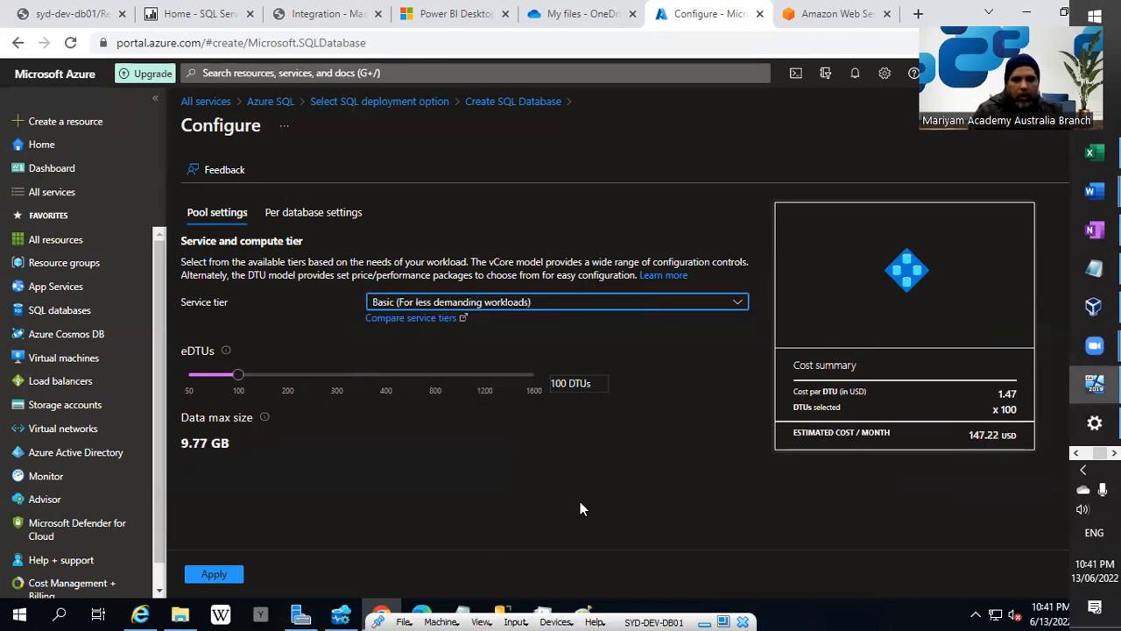
Step: Compare 50 eDTUs for the Basic pool, set it back to 100 eDTUs and apply the configuration
left_click_drag(238, 375, 166, 386)
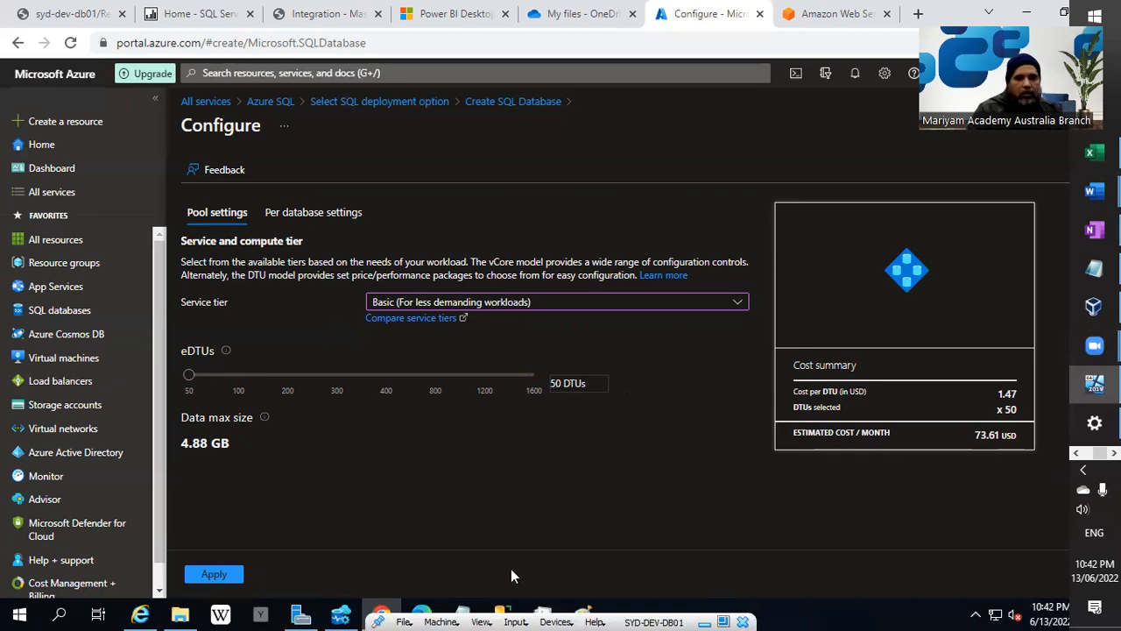
left_click_drag(191, 377, 243, 385)
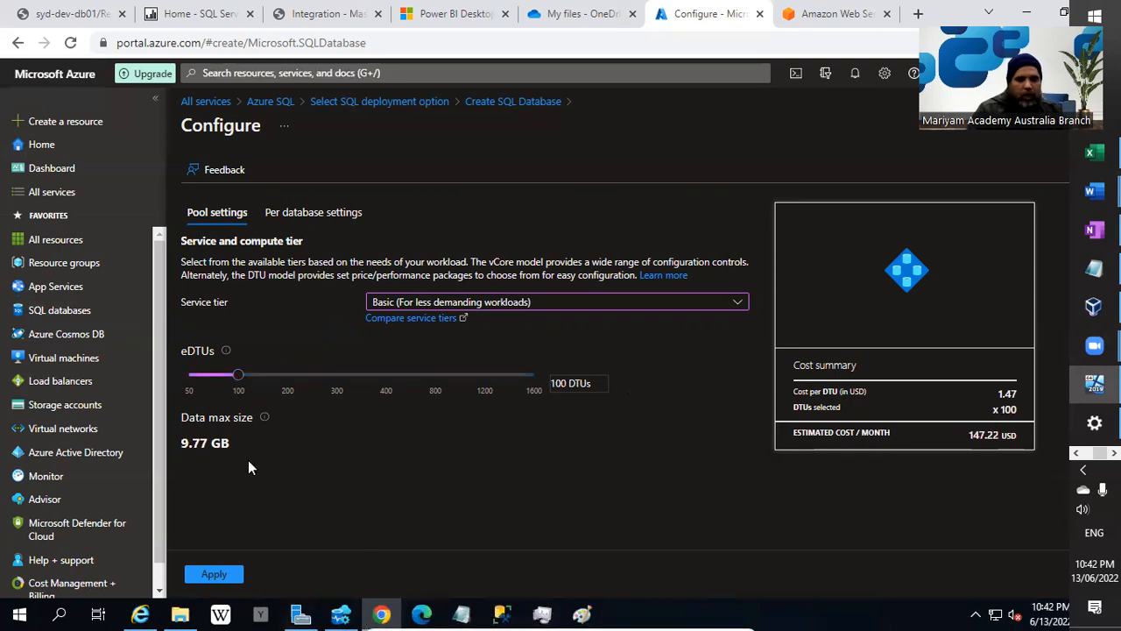
left_click(220, 574)
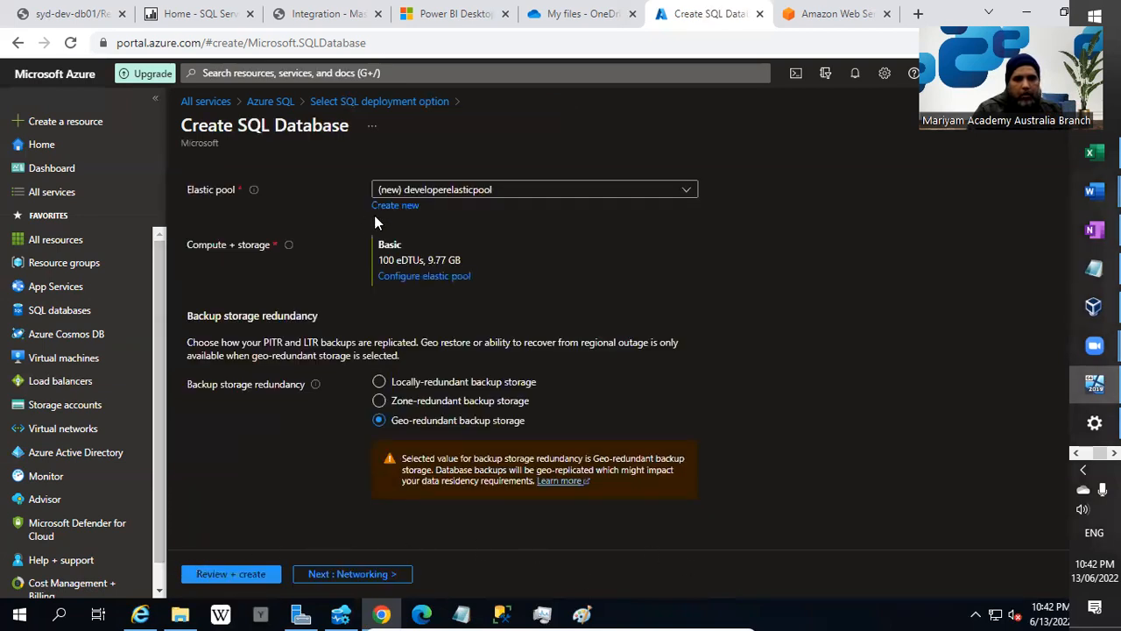
Step: Proceed to the final review of the new SQL database and its elastic pool
left_click(245, 573)
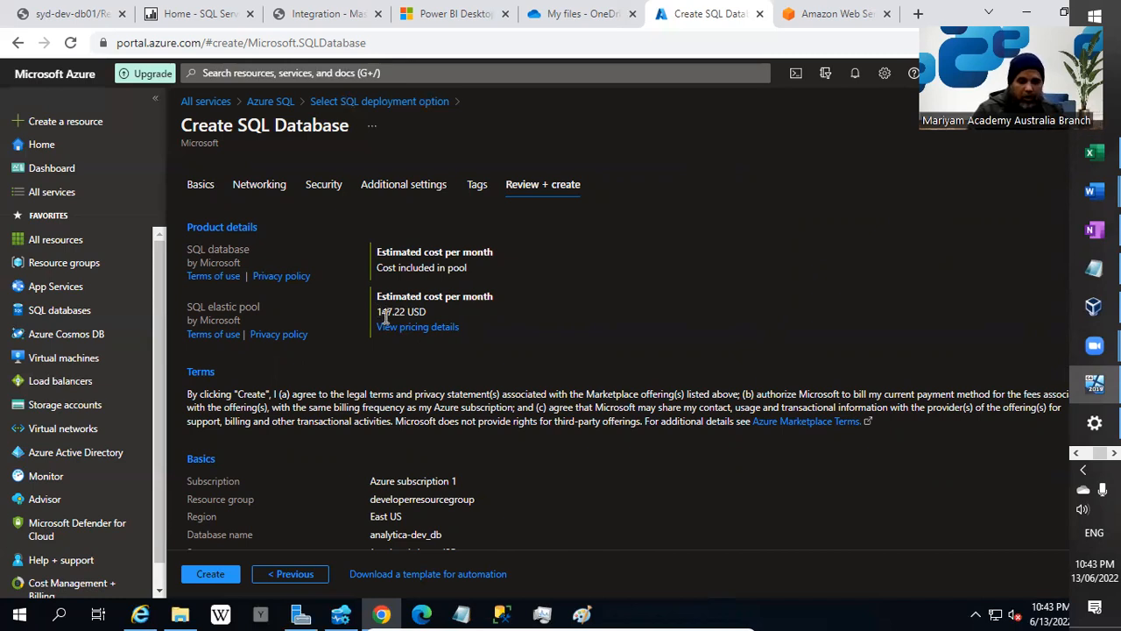
scroll(92, 560, "down", 1)
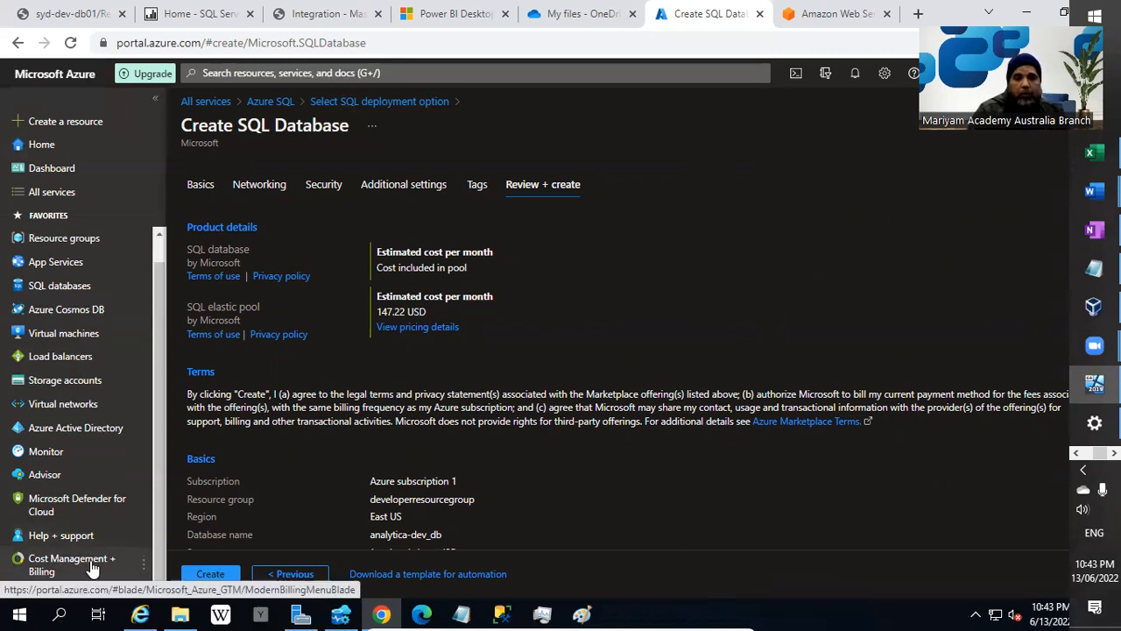
Step: Check the remaining credit in the notifications, create the SQL database with its elastic pool, and go to the deployed resource
mouse_move(120, 566)
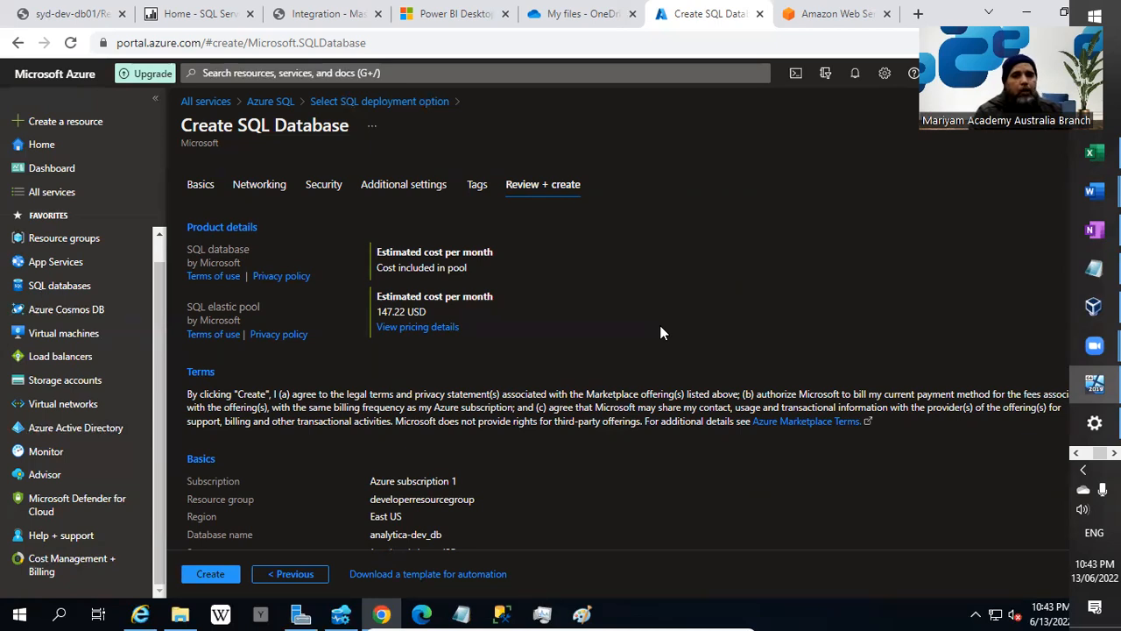
left_click(855, 73)
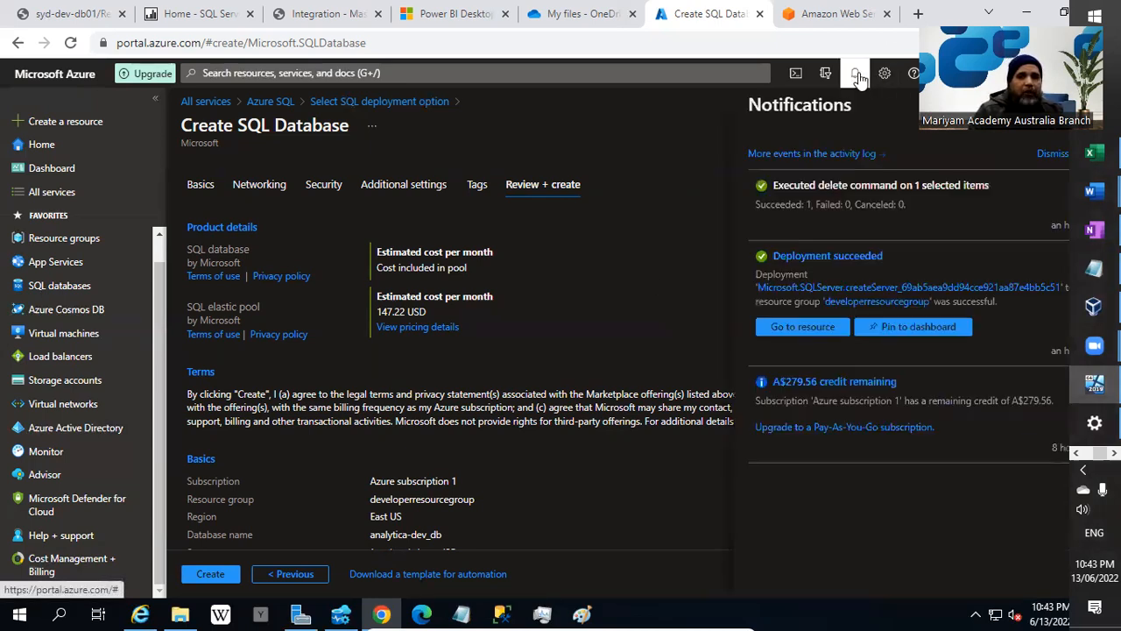
left_click(202, 574)
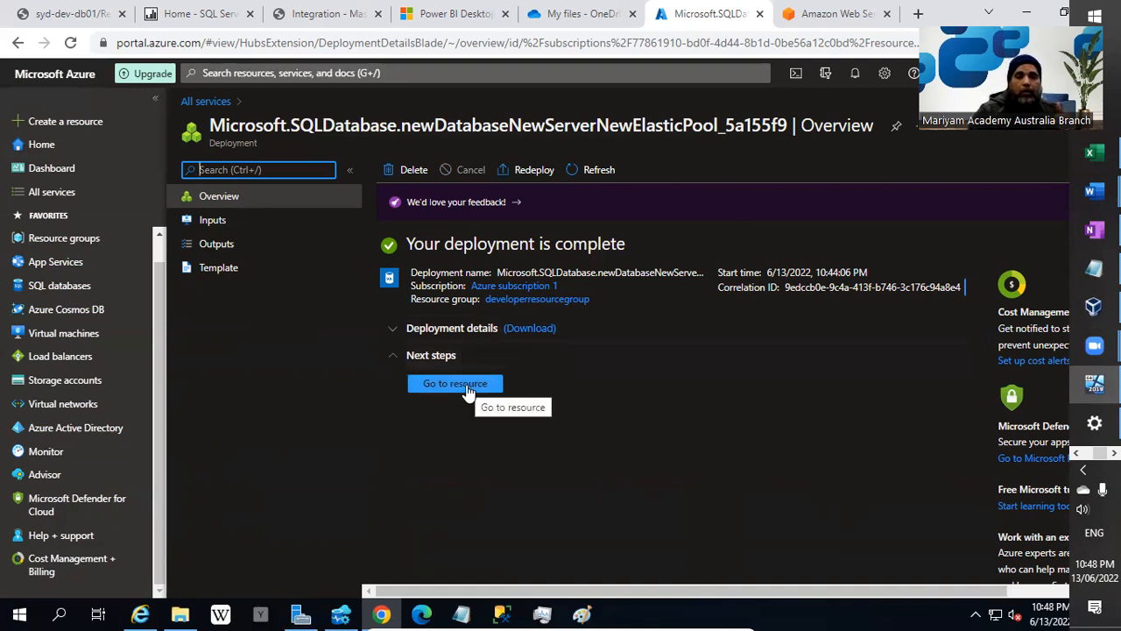
left_click(467, 386)
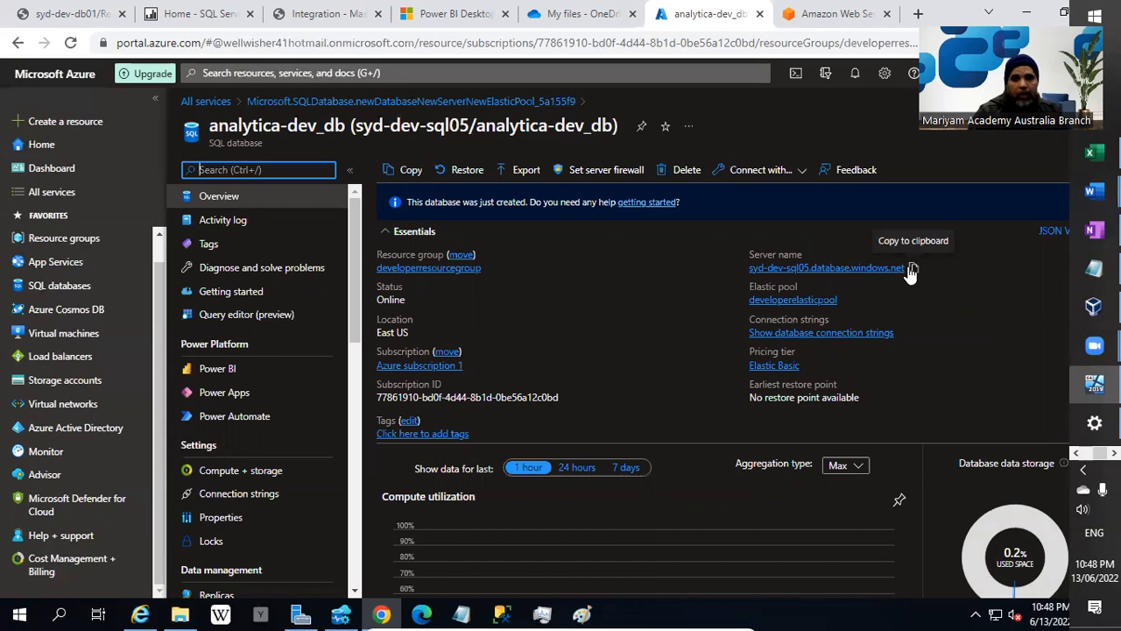
Step: Open the compute and storage settings of analytica-dev_db and examine the available service tiers and storage limits
scroll(300, 379, "down", 1)
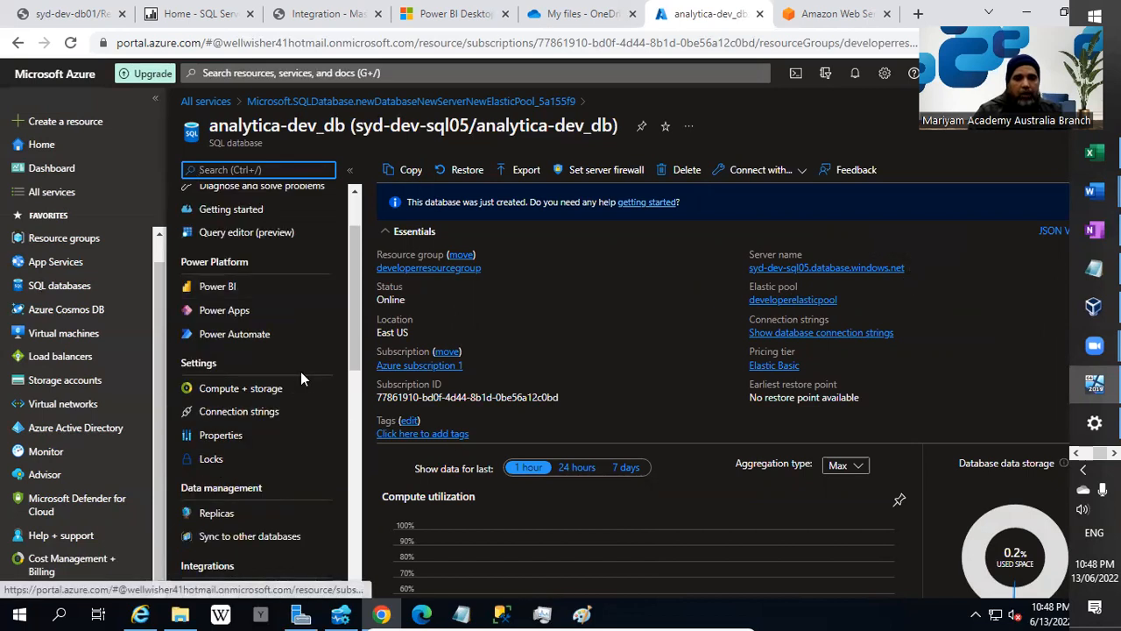
scroll(300, 379, "up", 1)
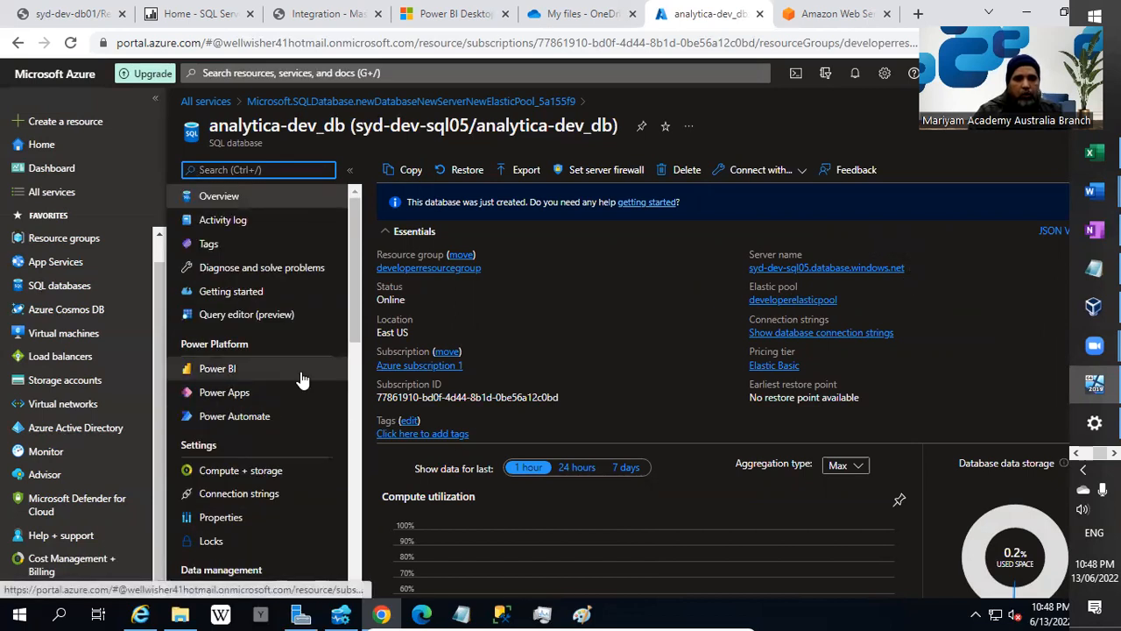
scroll(300, 379, "down", 2)
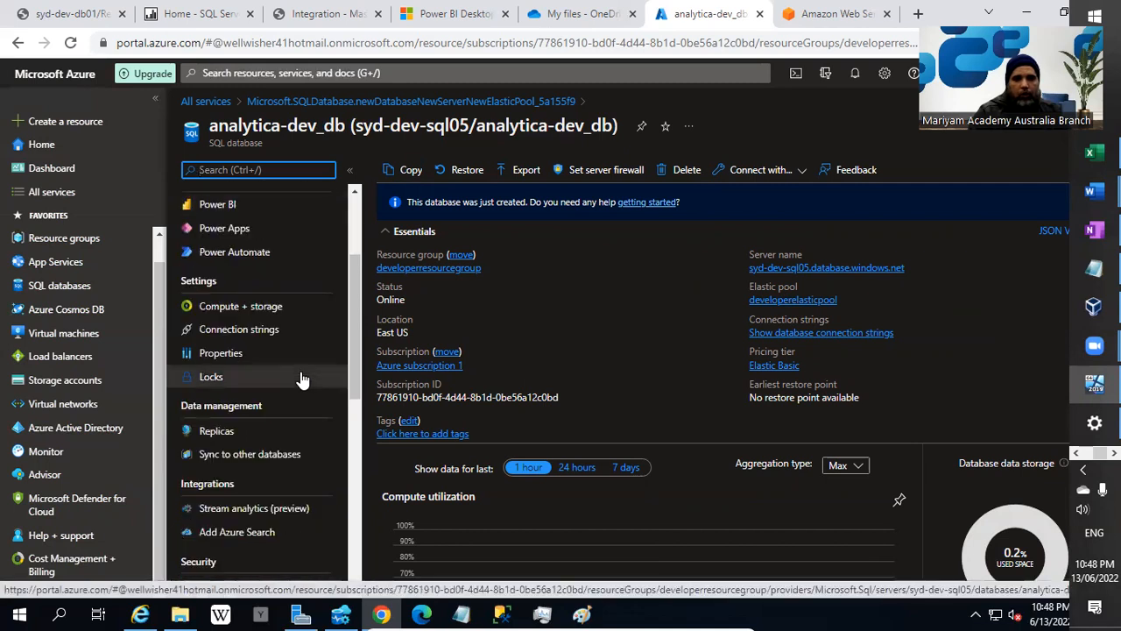
left_click(281, 312)
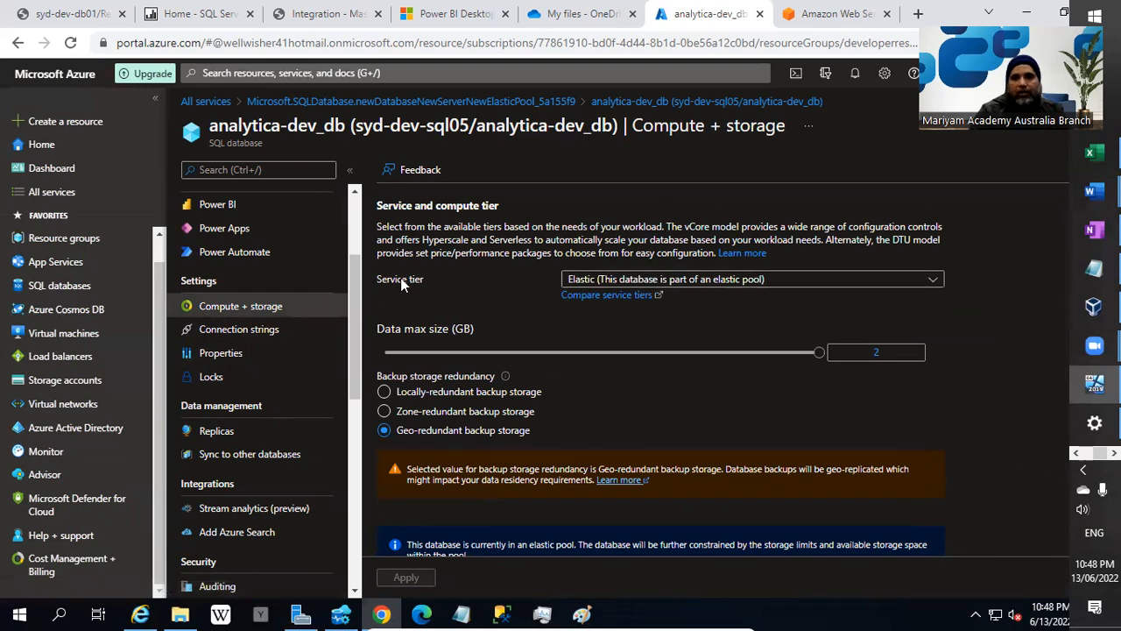
left_click(688, 281)
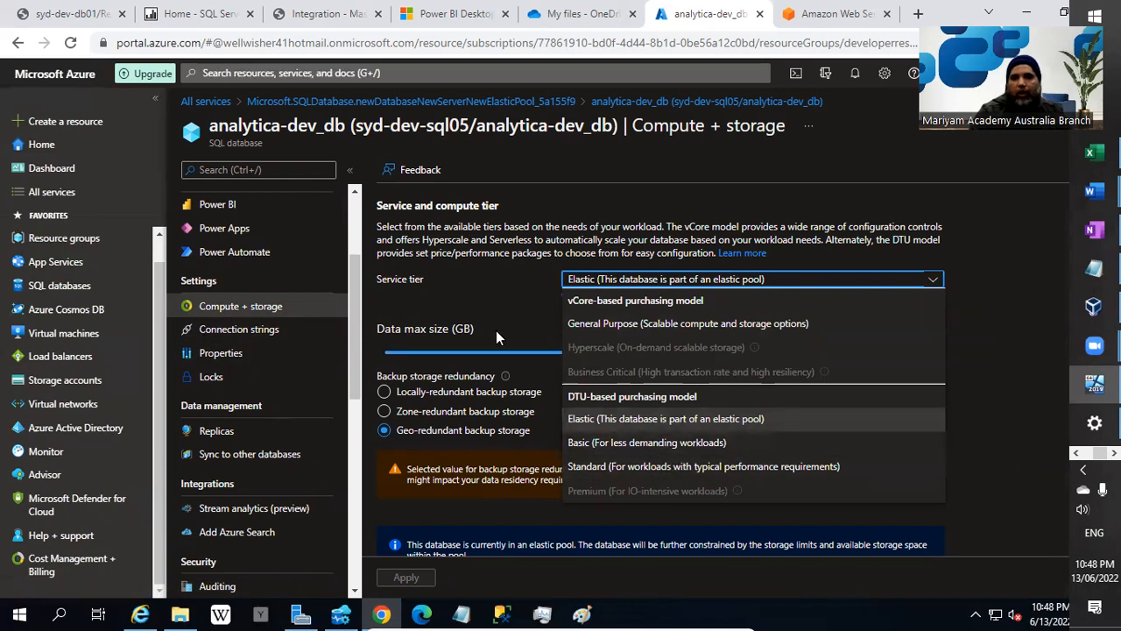
left_click(531, 337)
left_click(876, 352)
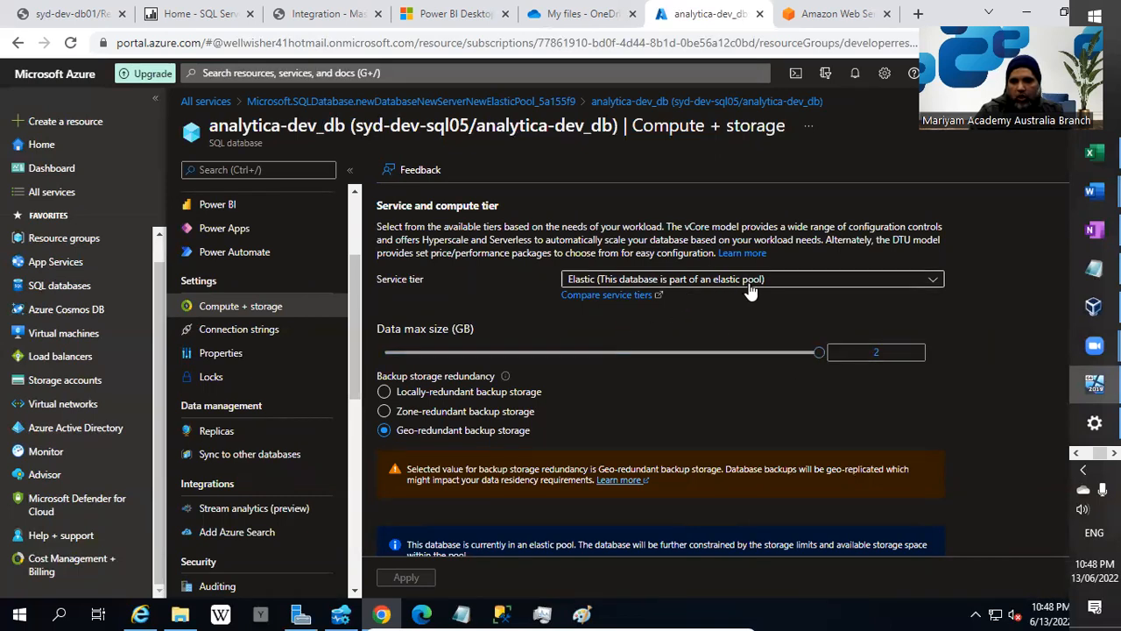
scroll(862, 507, "down", 6)
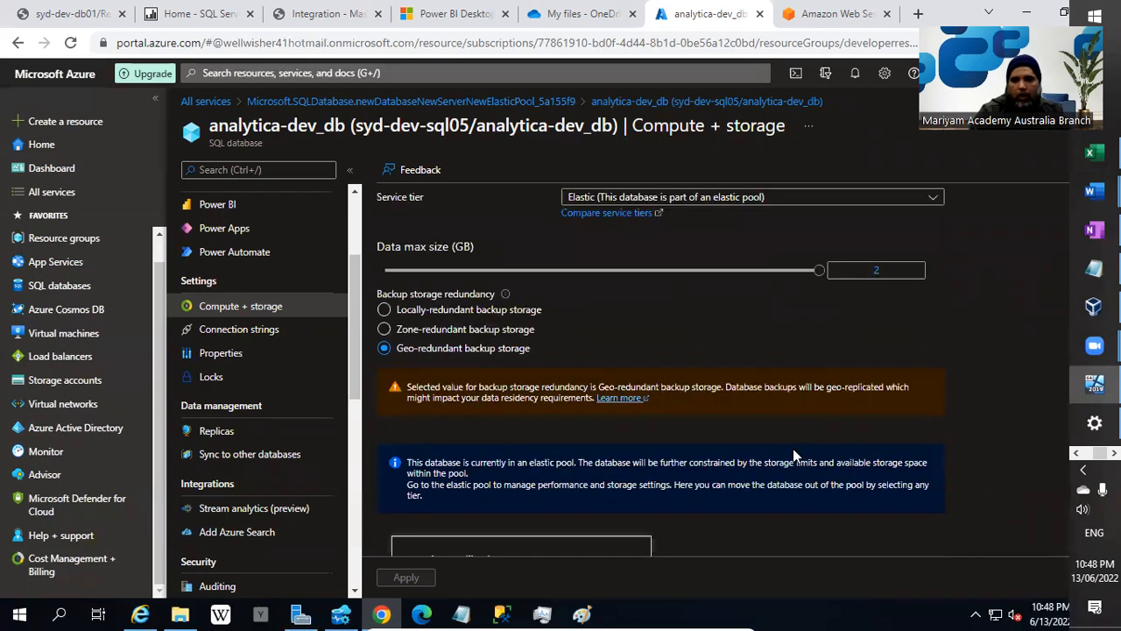
scroll(862, 506, "up", 8)
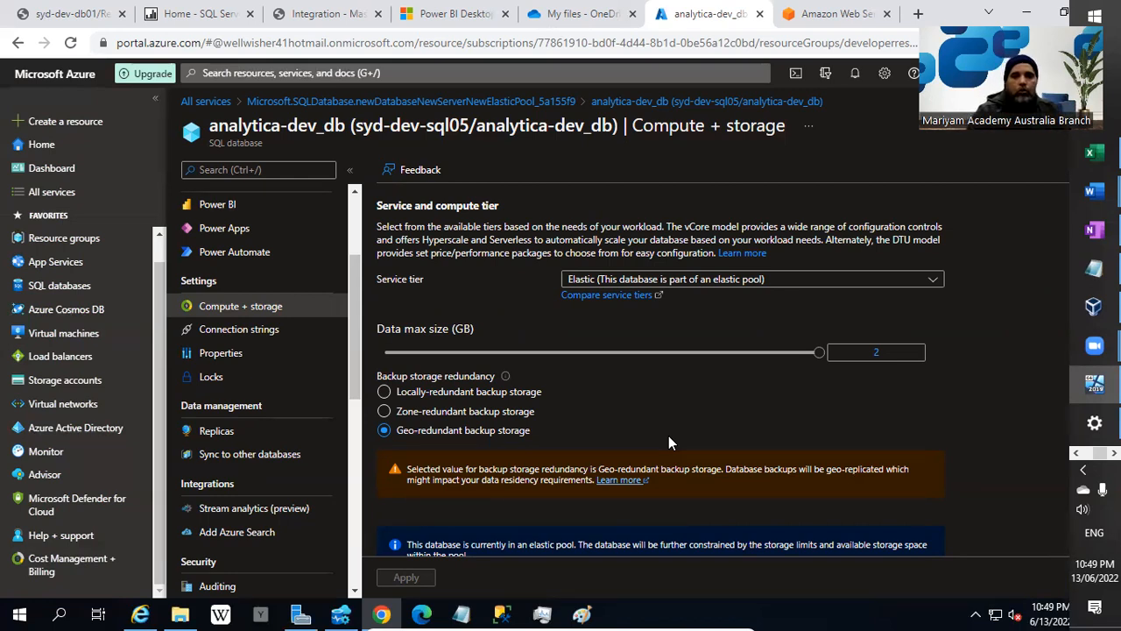
Step: Switch the backup storage redundancy to zone-redundant and return it to geo-redundant, looking over the remaining settings
left_click(524, 412)
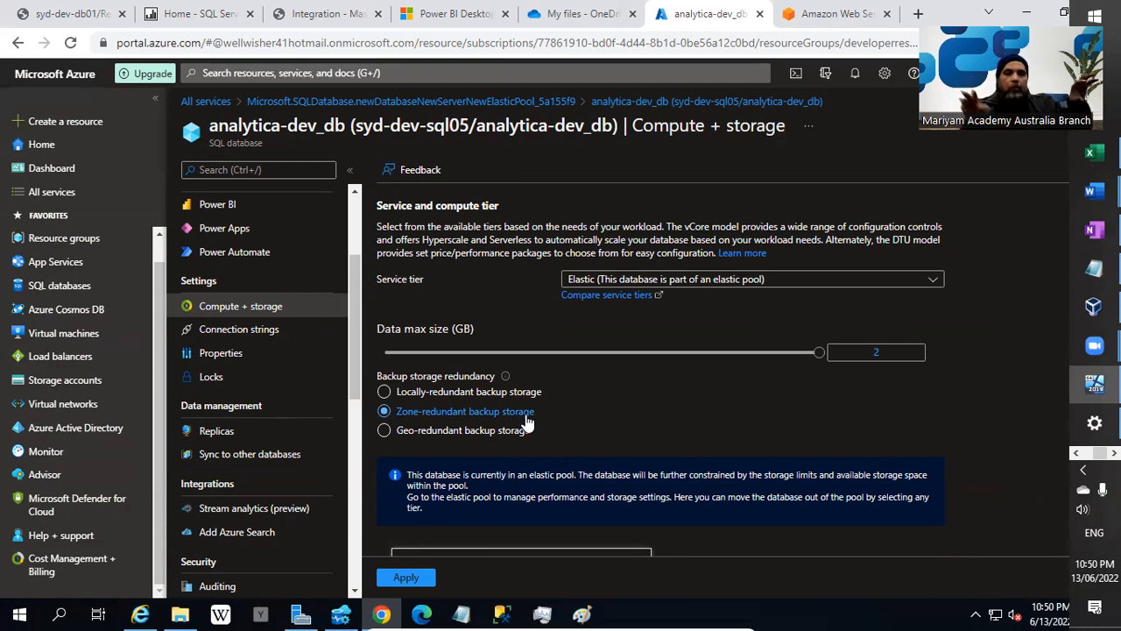
left_click(445, 435)
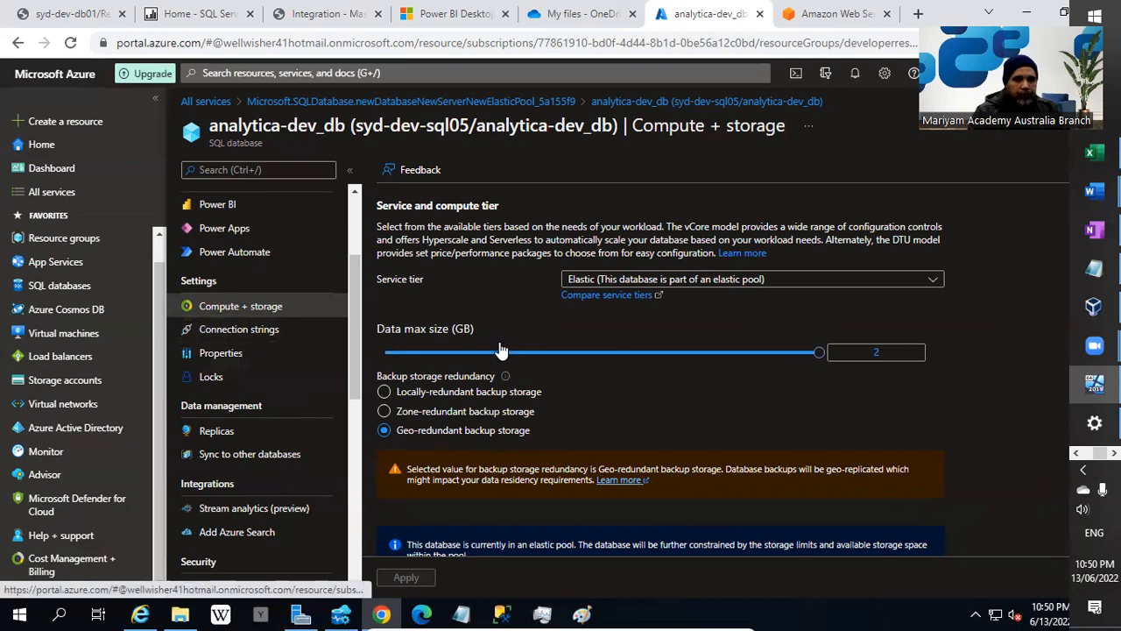
scroll(276, 410, "down", 1)
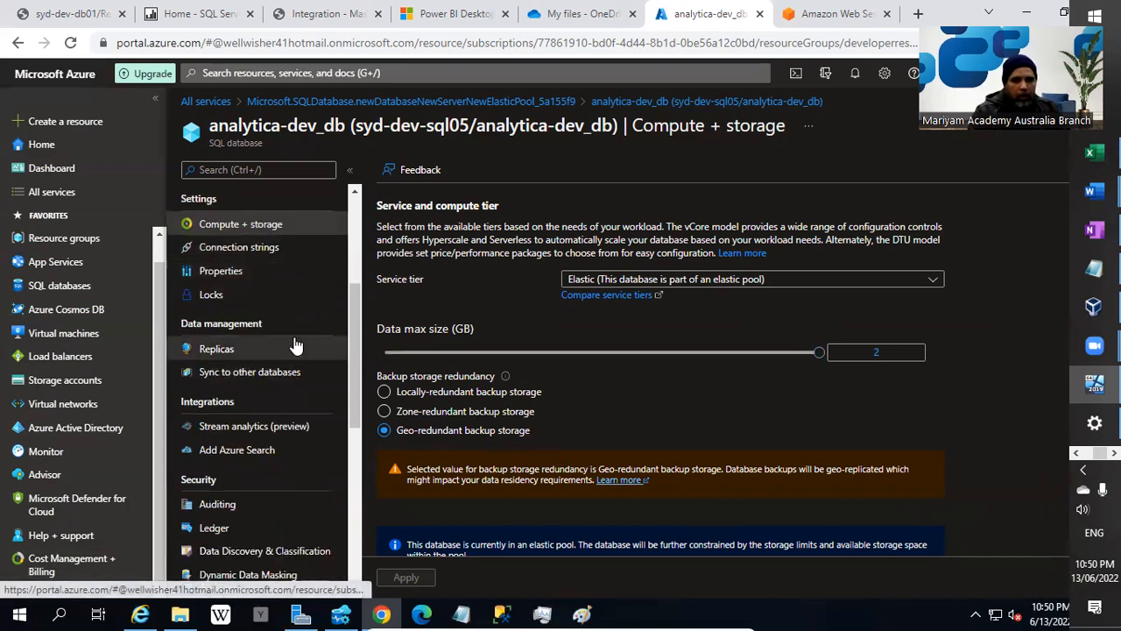
scroll(296, 346, "up", 2)
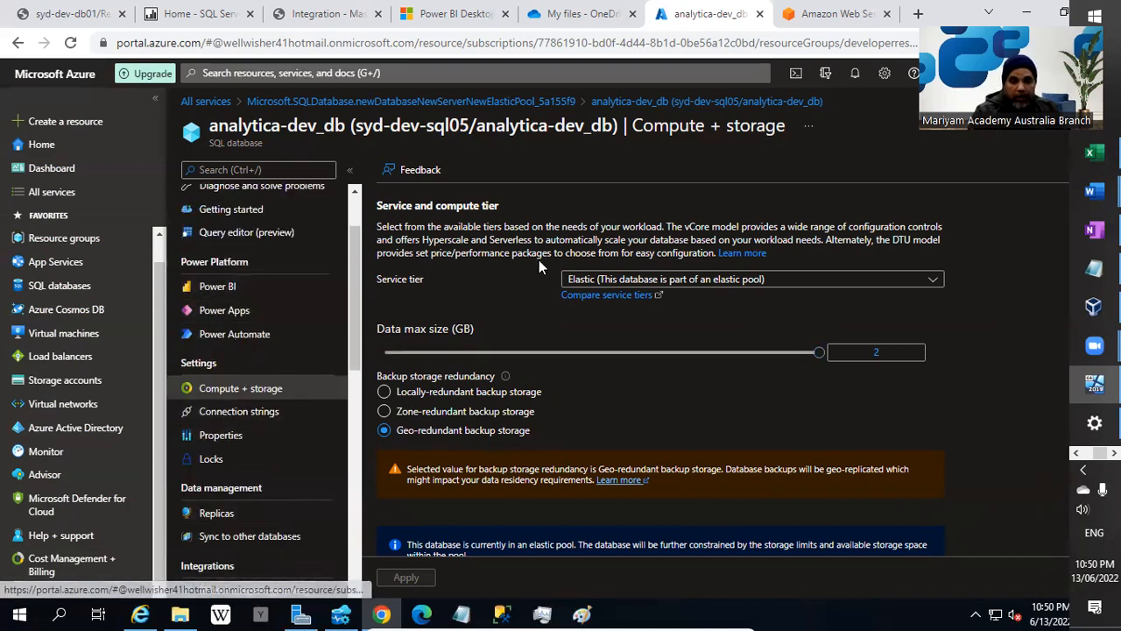
scroll(657, 390, "down", 2)
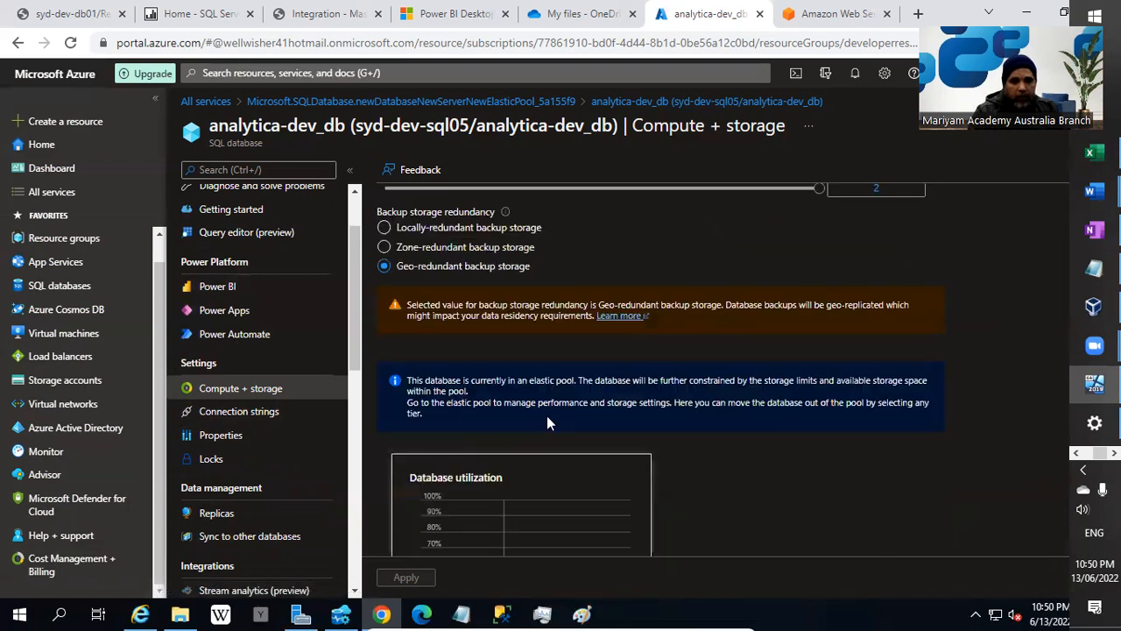
scroll(865, 346, "up", 1)
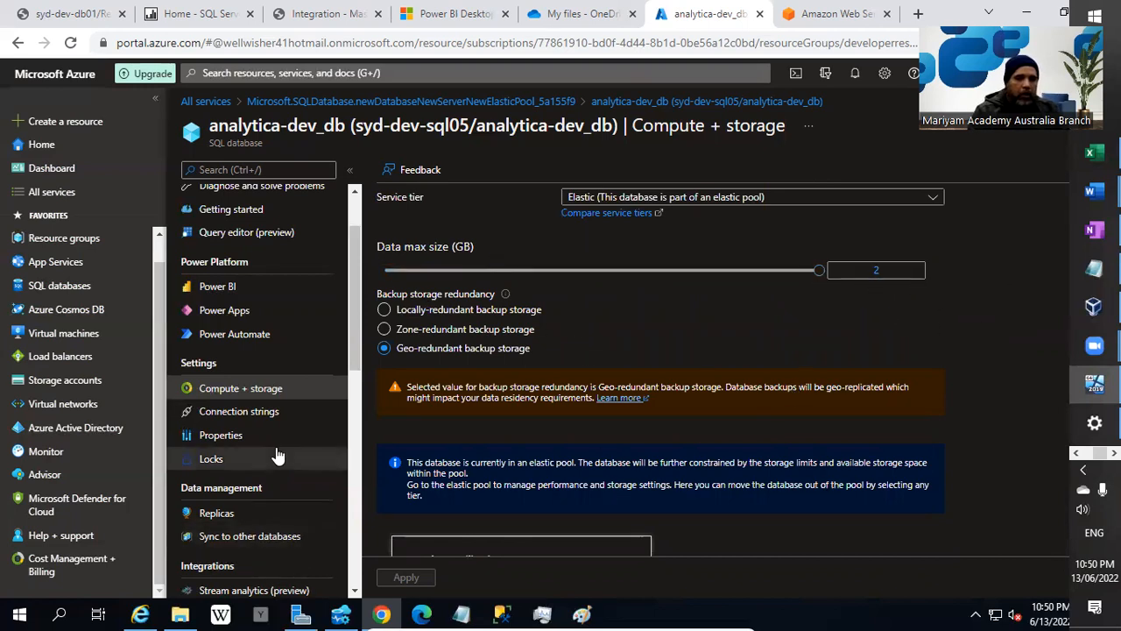
Step: Open the database's connection strings and view the JDBC string for SQL authentication
left_click(271, 422)
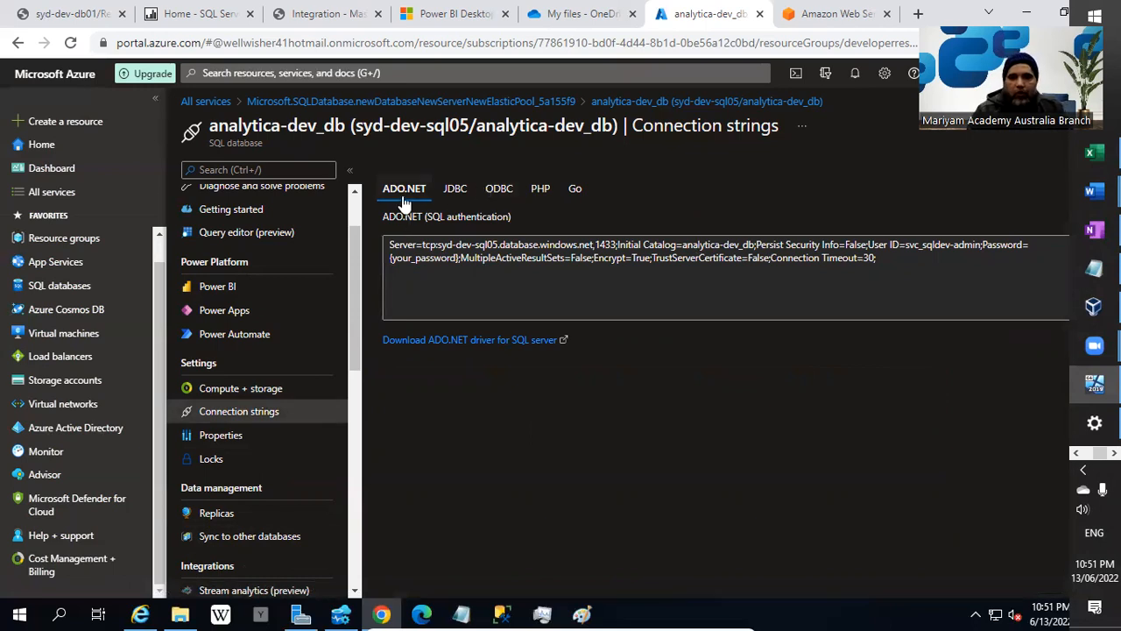
left_click(449, 199)
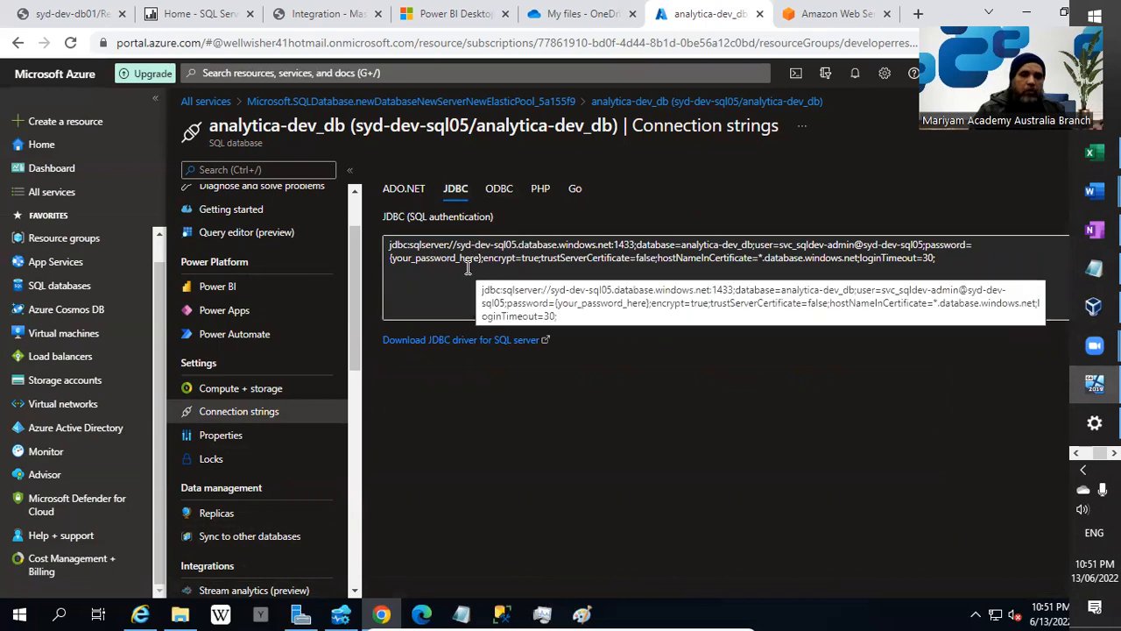
left_click(511, 271)
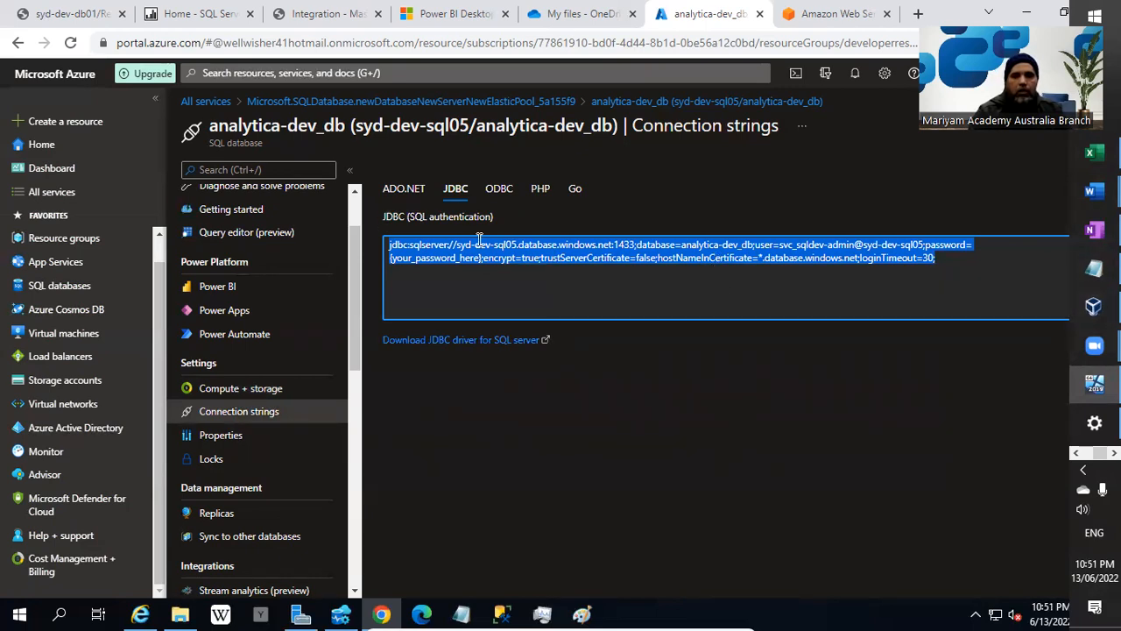
Step: Copy the whole ADO.NET connection string for SQL authentication
left_click(408, 191)
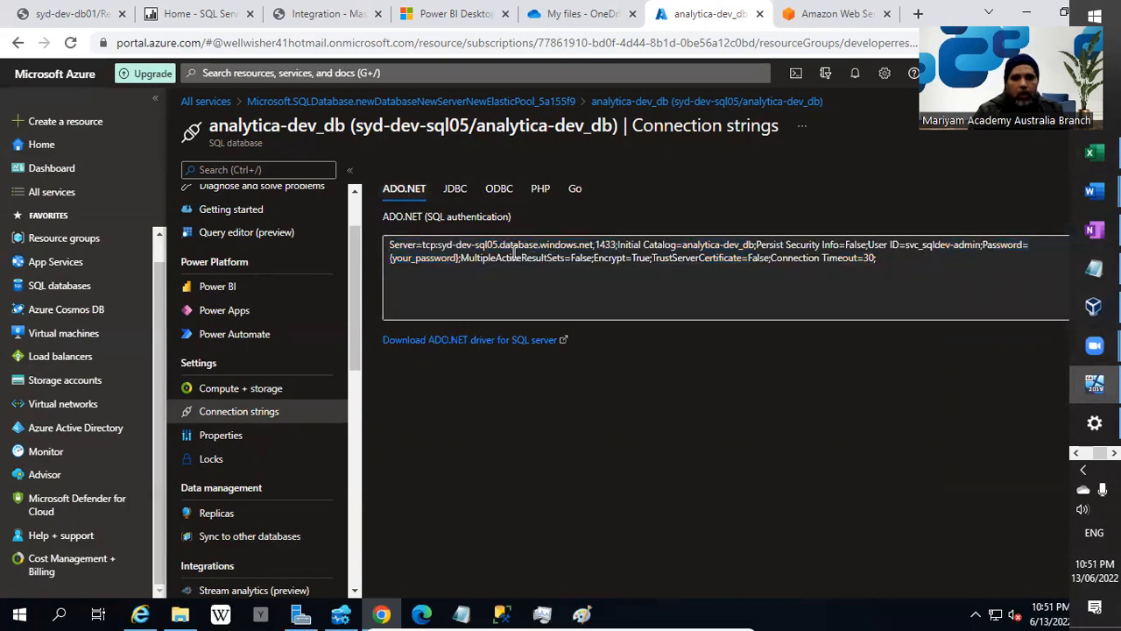
left_click(898, 257)
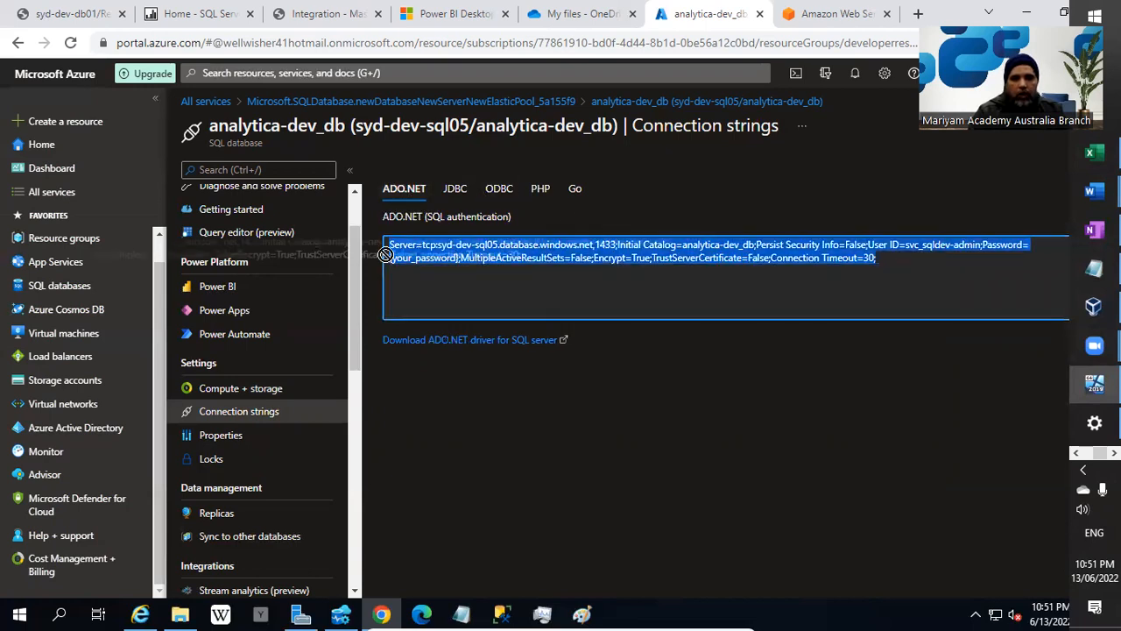
right_click(526, 248)
left_click(557, 262)
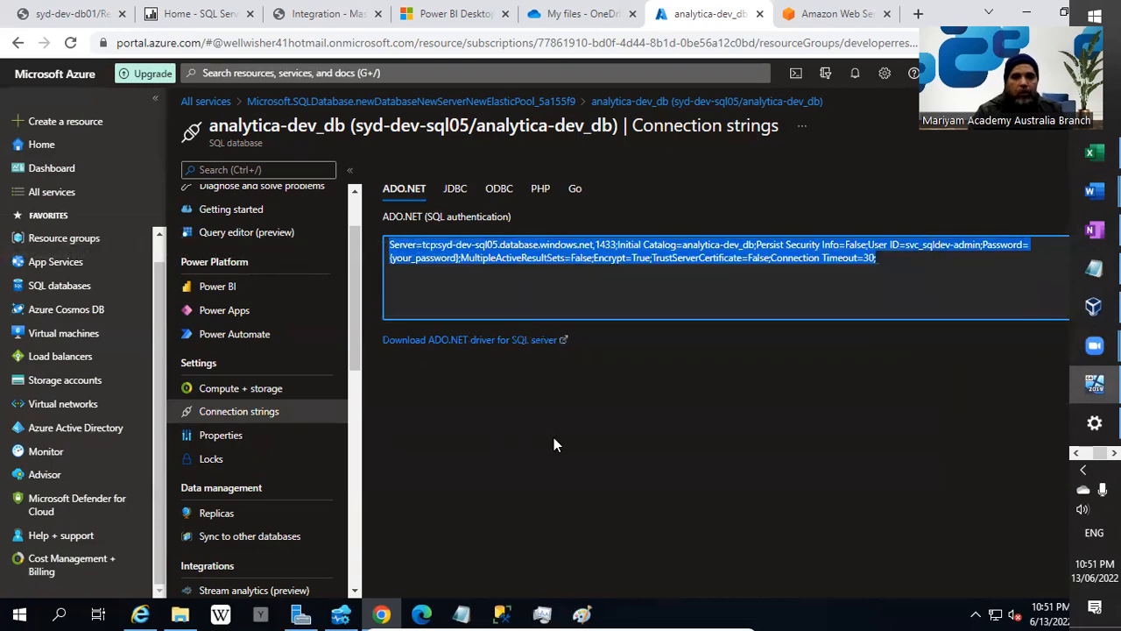
Step: Switch to the open Notepad file and paste the connection string a few lines below the existing link
mouse_move(515, 612)
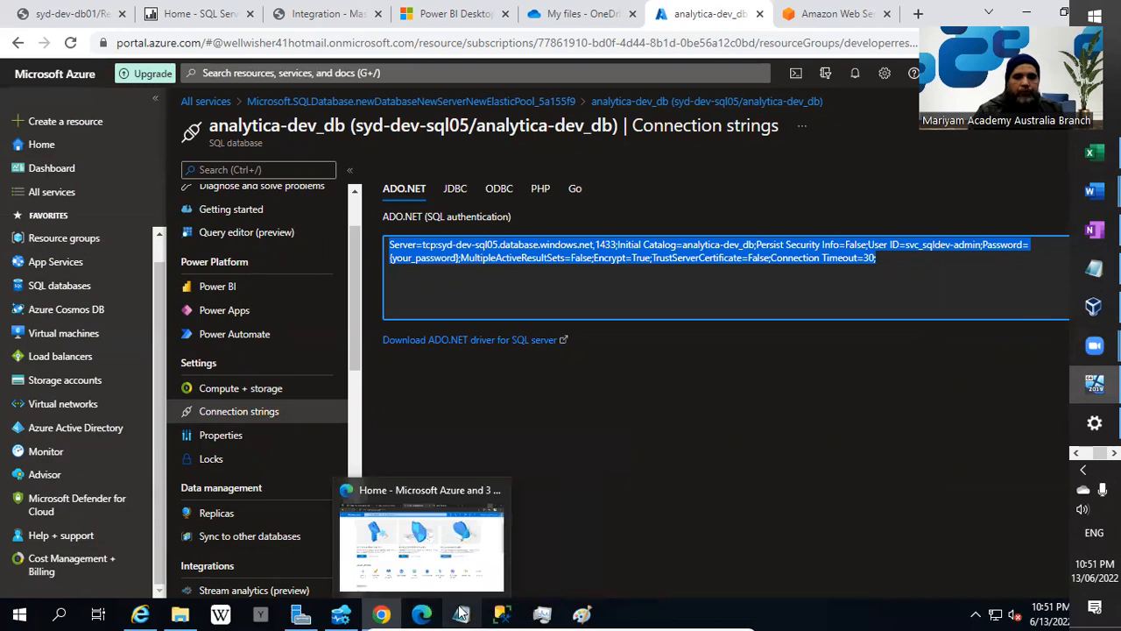
left_click(461, 614)
left_click(458, 180)
key("Return")
key("Return")
key("Return")
key("ctrl+v")
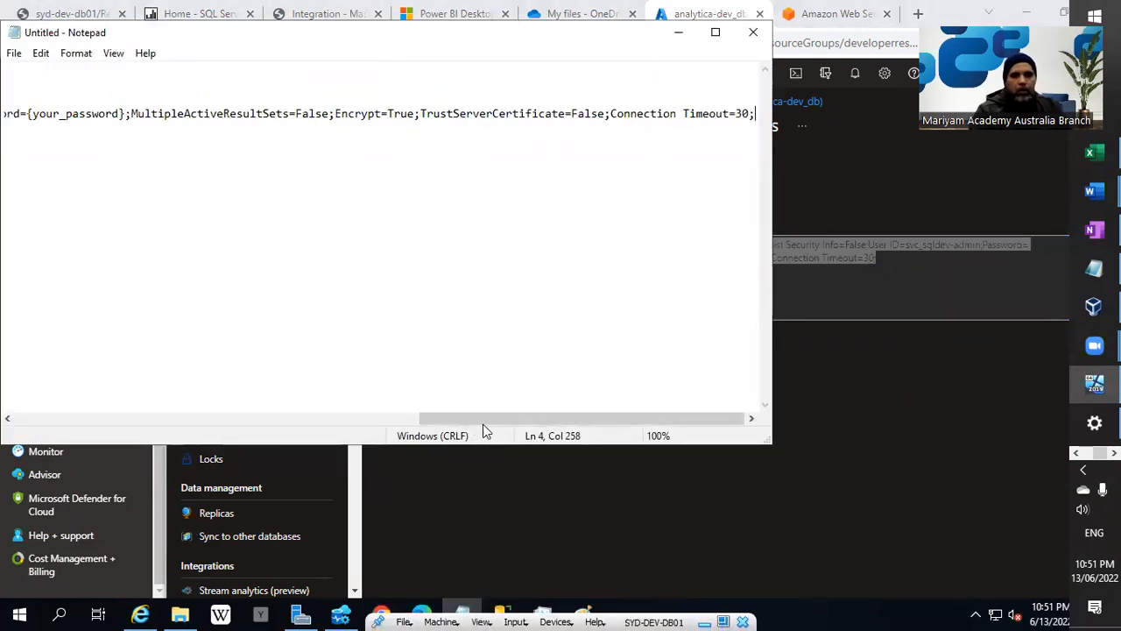
Step: Break the pasted connection string onto a new line before "Persist Security Info"
left_click_drag(482, 424, 76, 424)
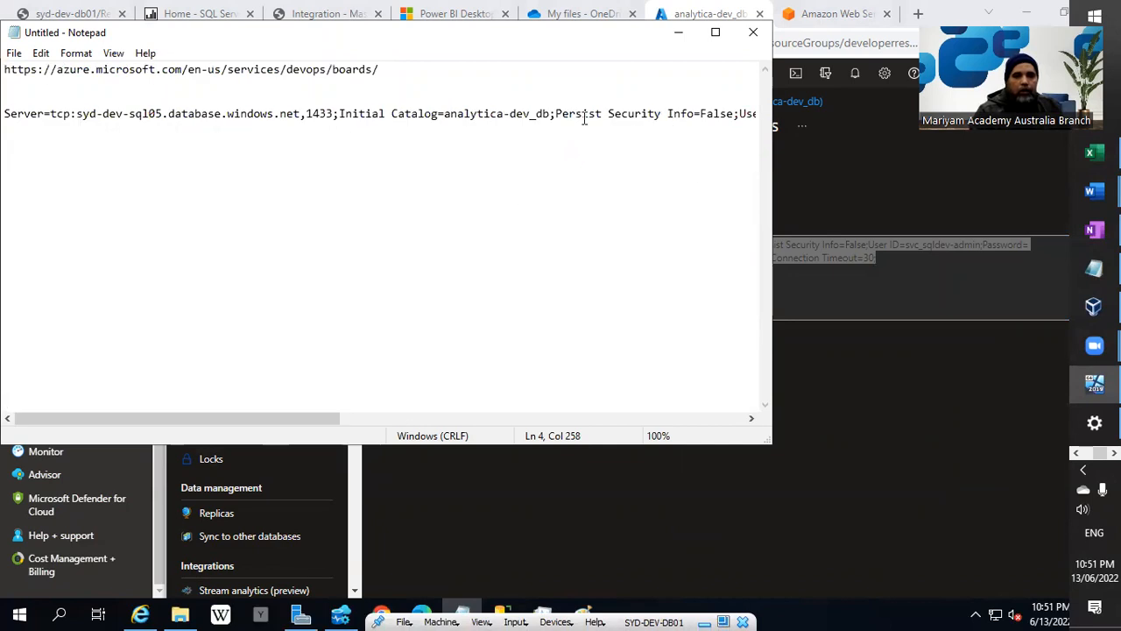
left_click(556, 114)
key("Return")
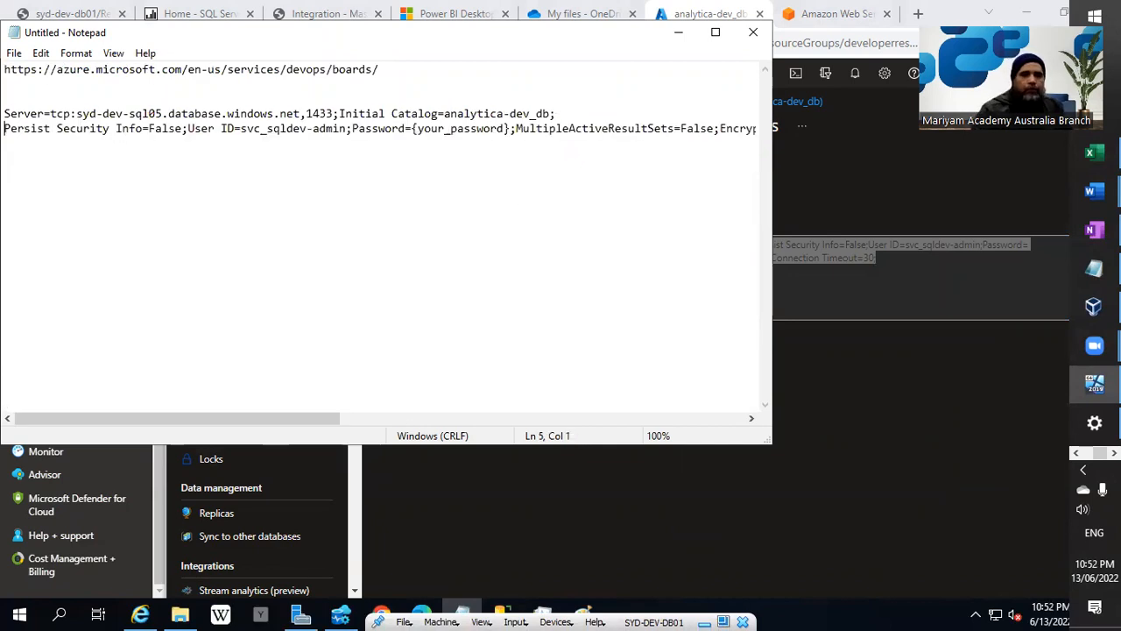
Step: Copy syd-dev-sql05.database.windows.net from the string, switch to SQL Server Management Studio, and enter it as the server name of a new Database Engine connection
left_click_drag(302, 114, 79, 115)
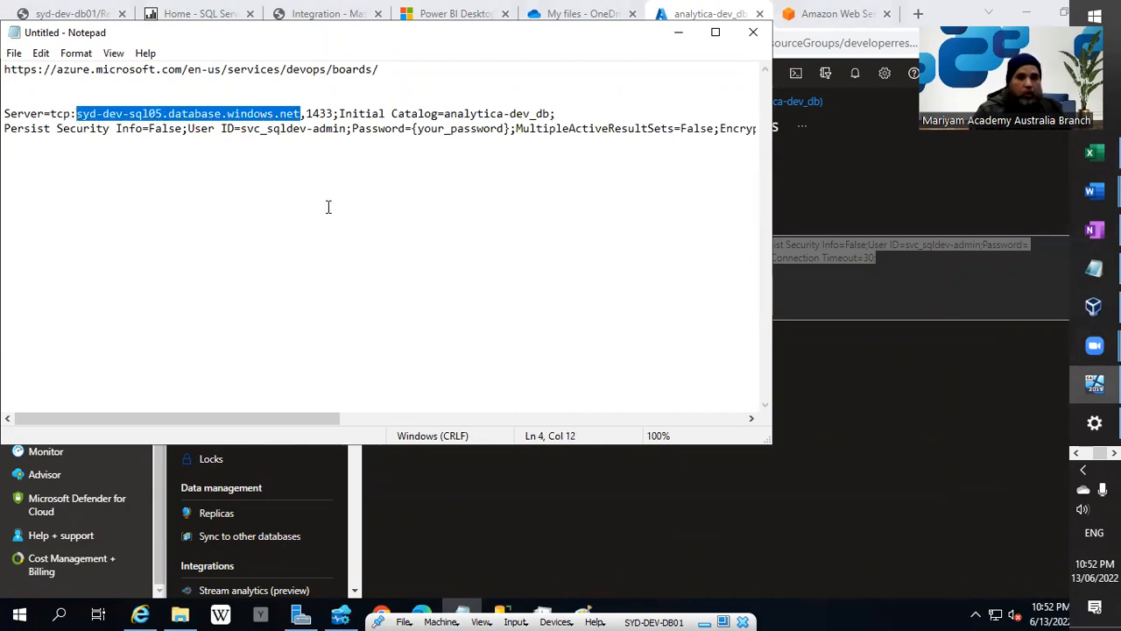
left_click(501, 613)
left_click(34, 119)
left_click(112, 143)
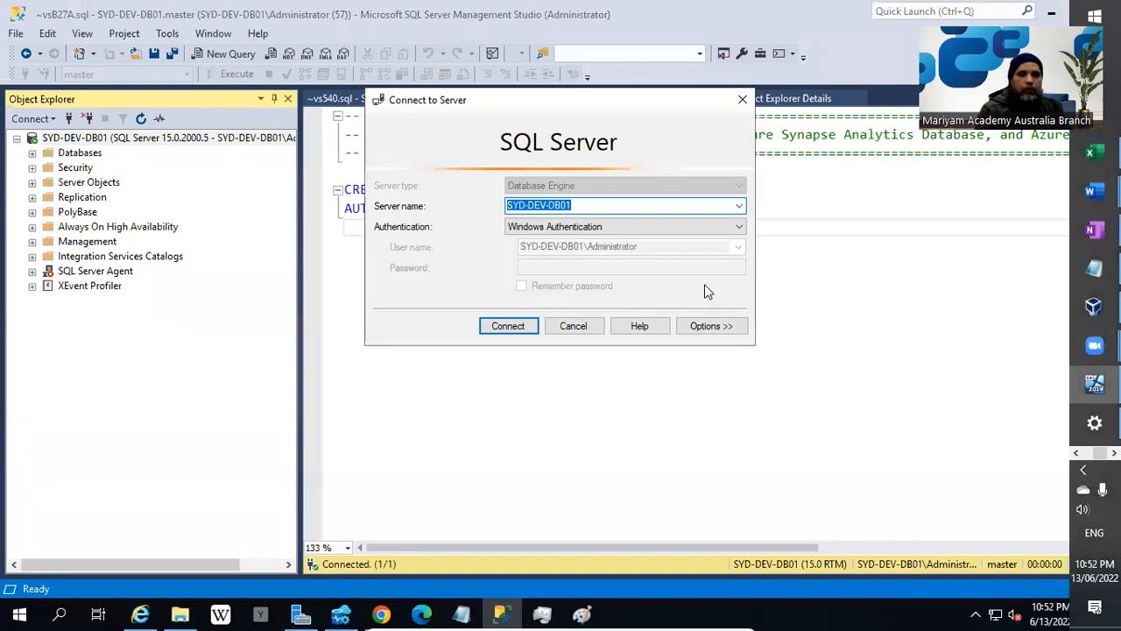
key("ctrl+v")
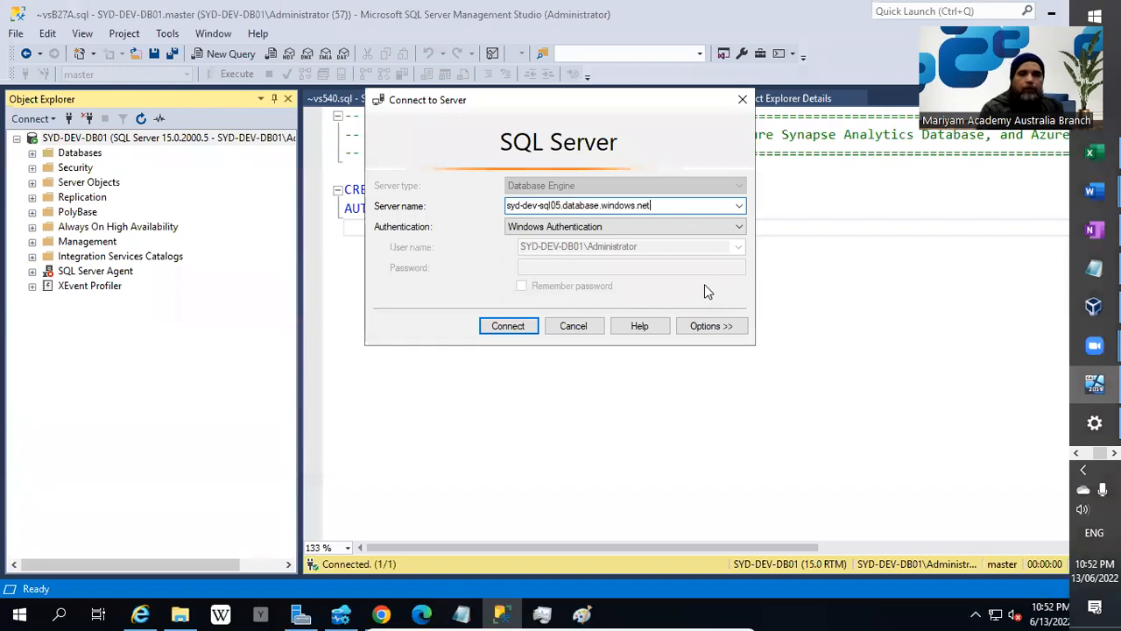
Step: Try SQL Server Authentication for the connection to view its login fields, and return to Windows Authentication
left_click(585, 227)
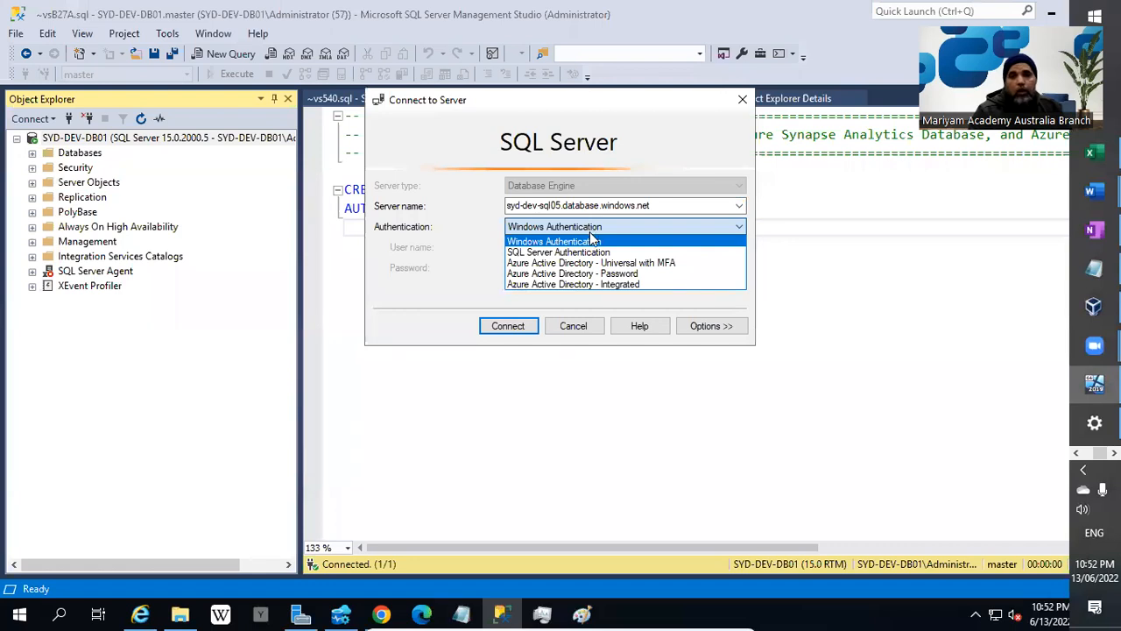
left_click(592, 252)
left_click(587, 247)
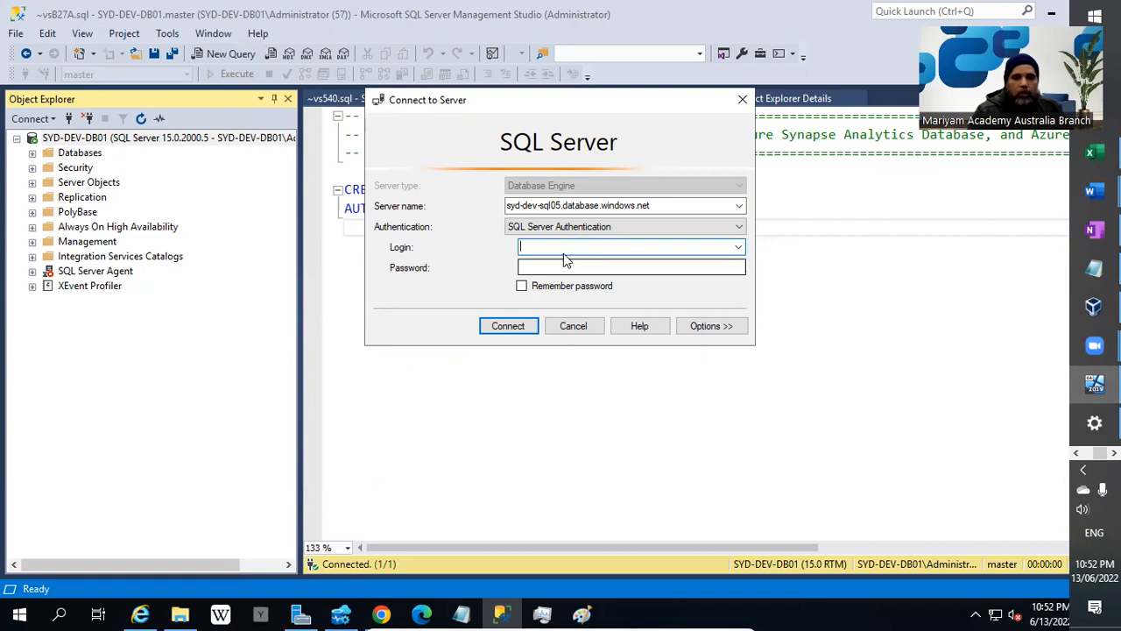
left_click(590, 227)
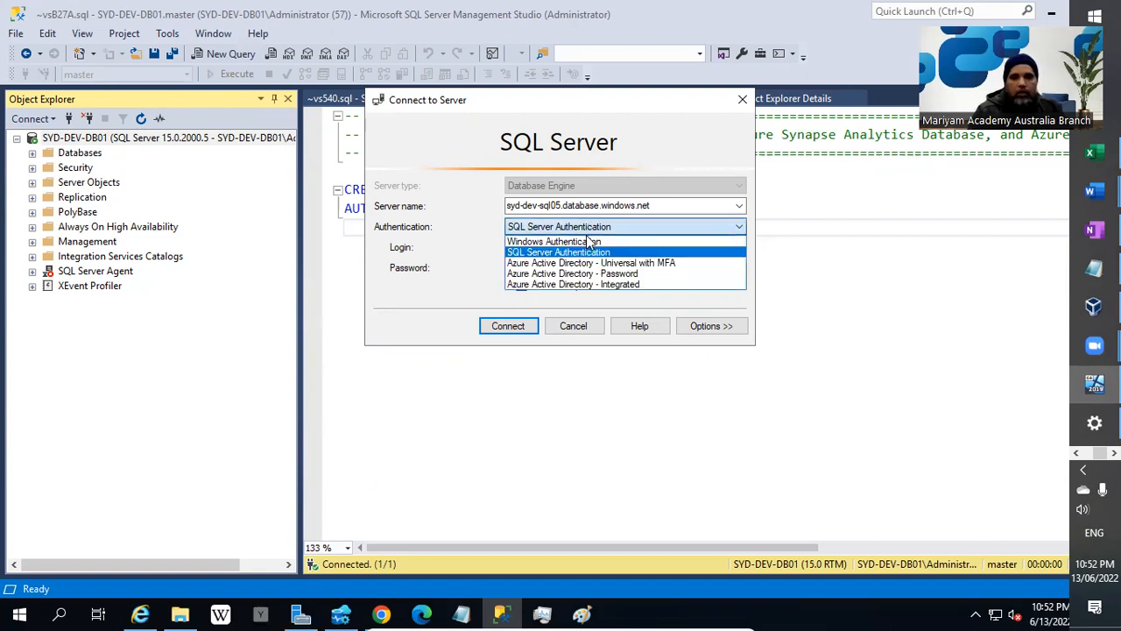
left_click(589, 243)
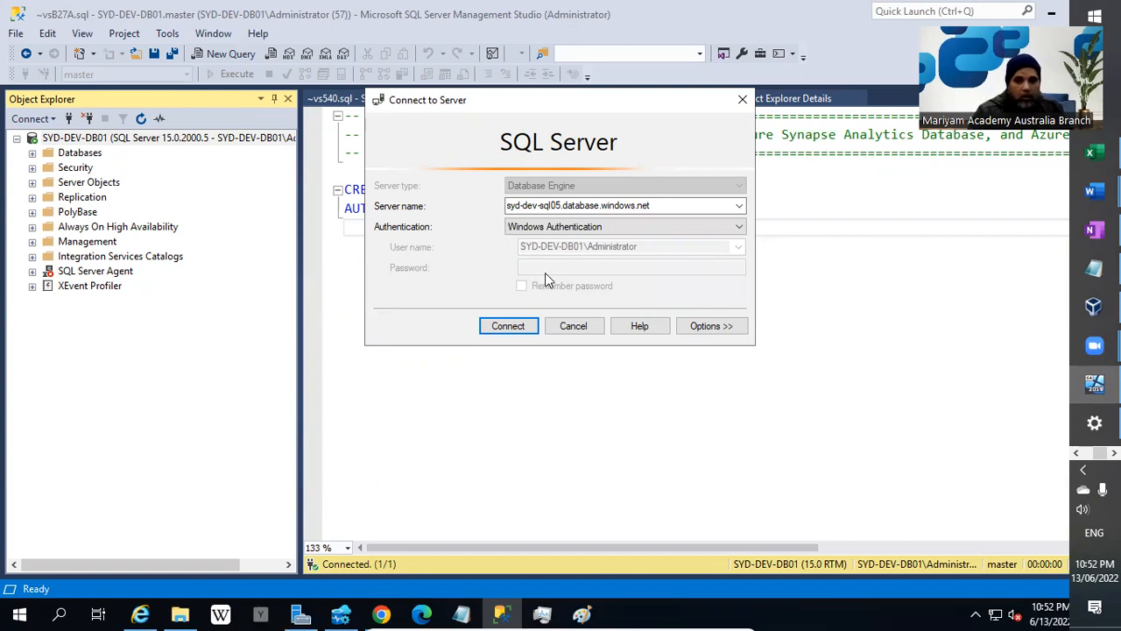
Step: Choose SQL Server Authentication for the connection and enter svc_sqldev_admin as the login along with the account password
left_click(590, 226)
left_click(589, 243)
left_click(557, 249)
type("svc")
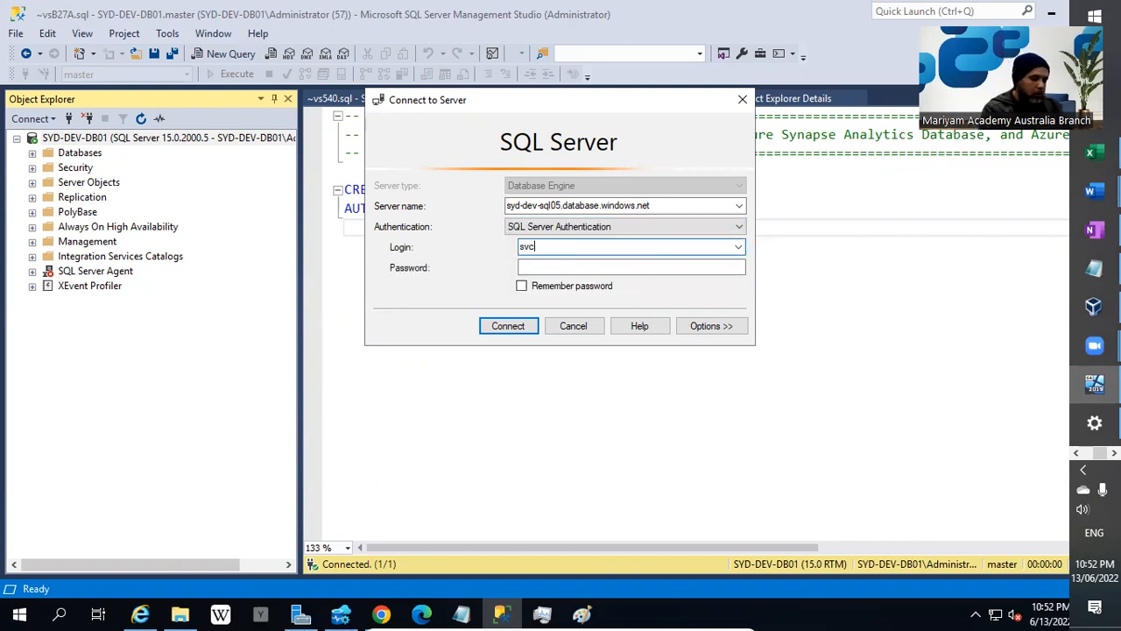
type("_sqldev")
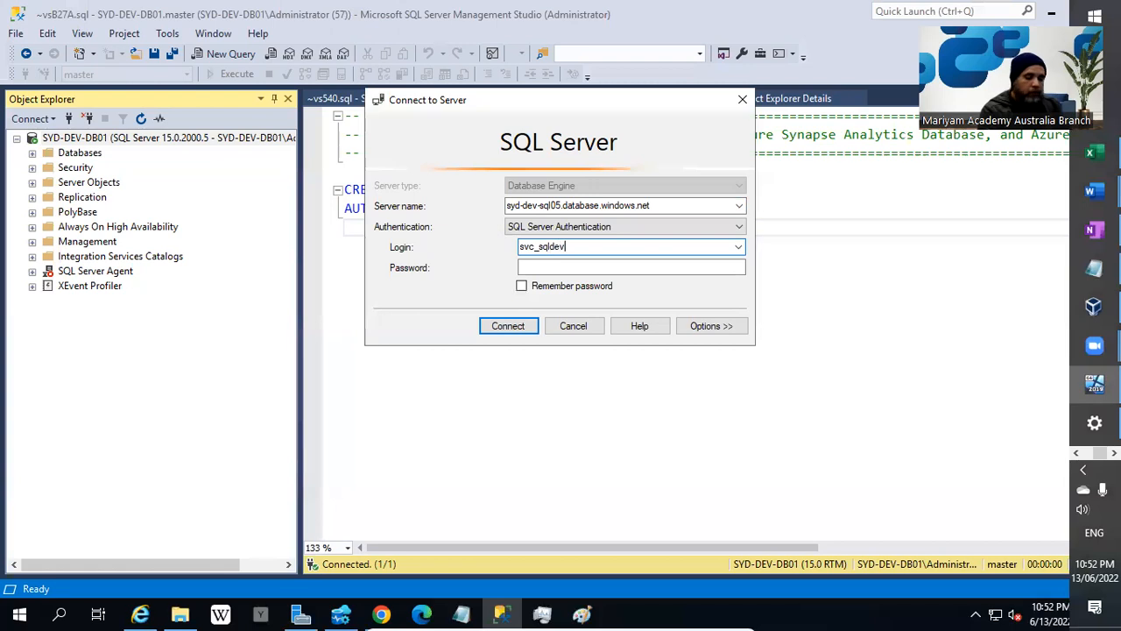
type("_admin")
key("Tab")
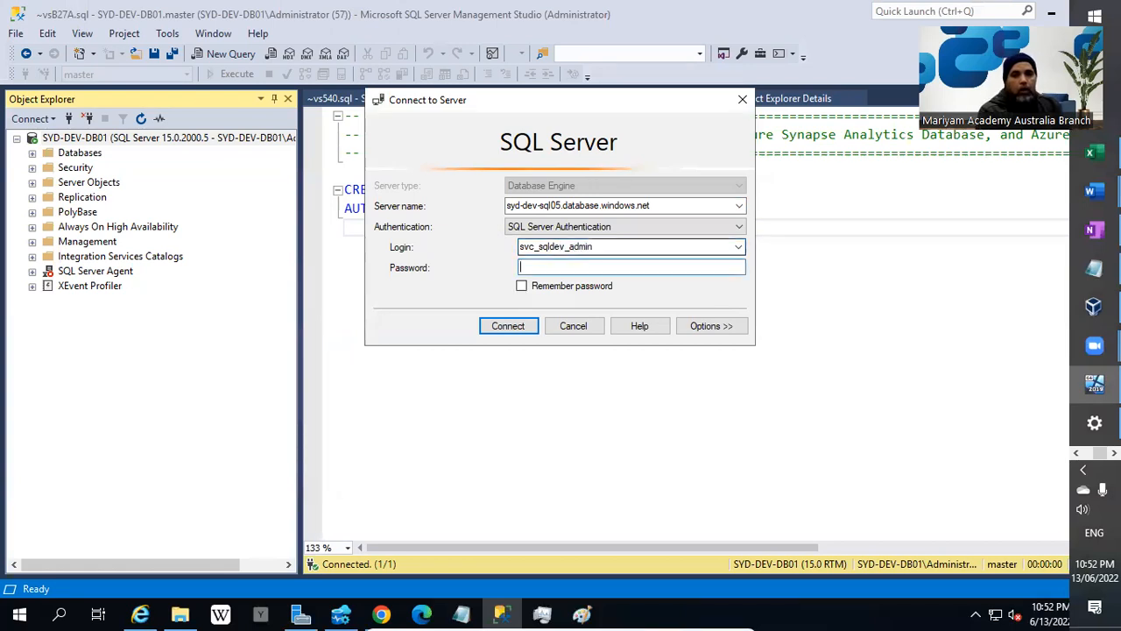
type("******")
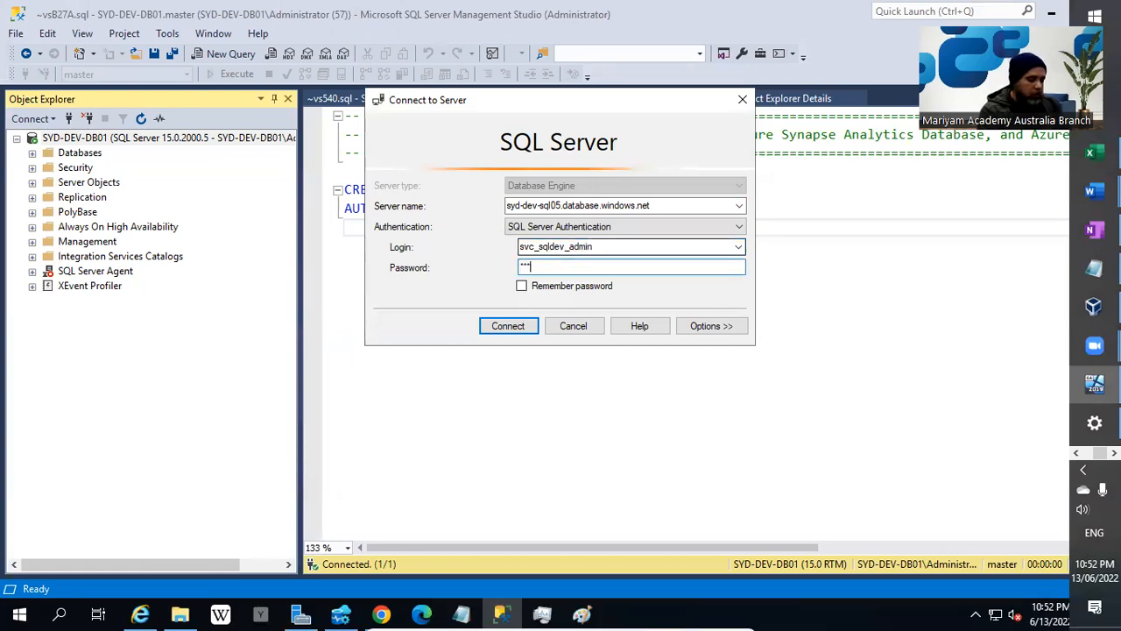
type("***")
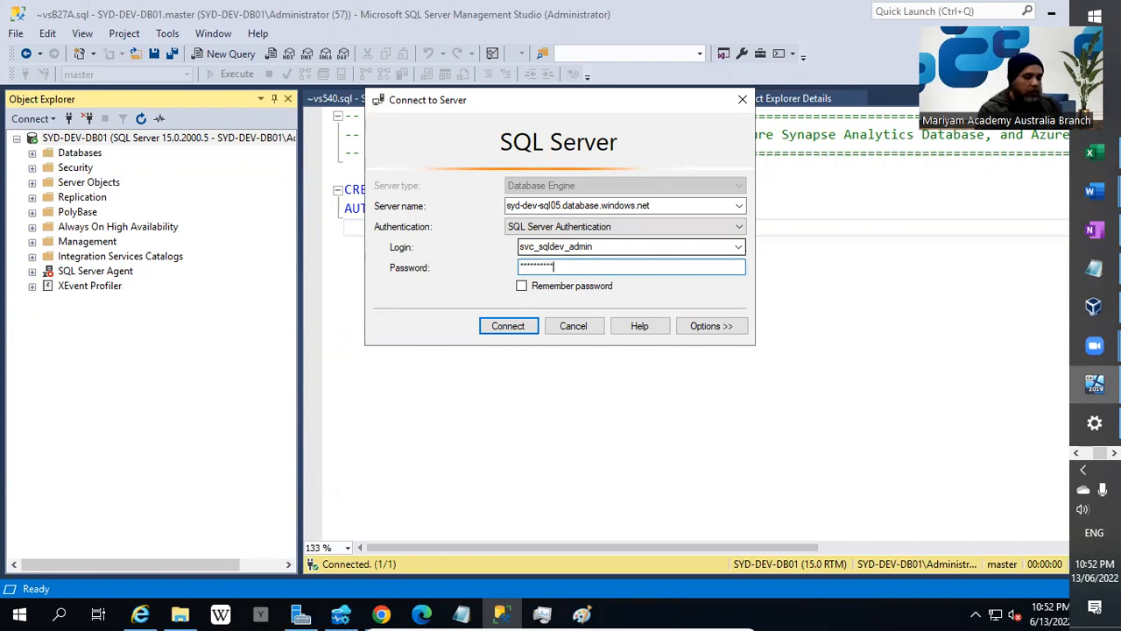
Step: Connect with the password remembered and add the client IP address as a new firewall rule
left_click(557, 291)
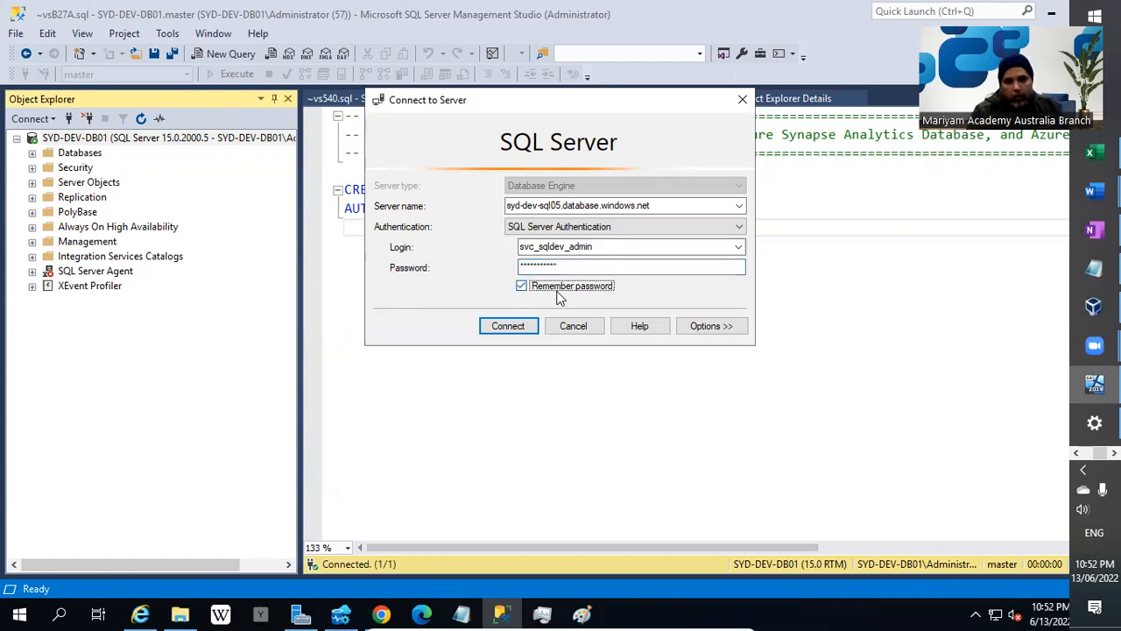
left_click(518, 326)
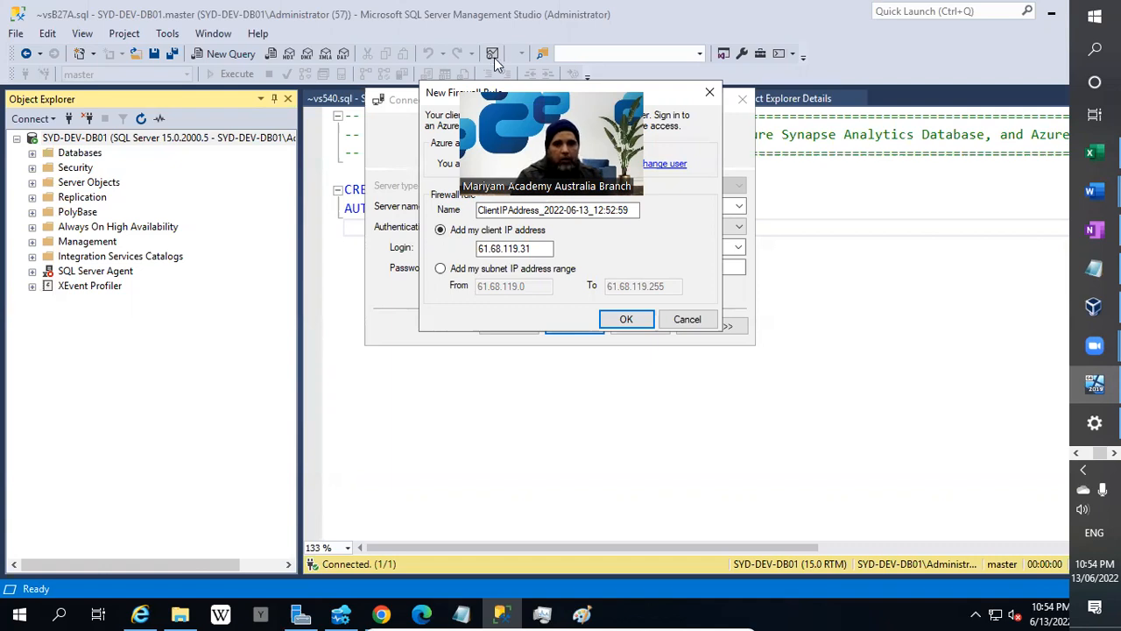
left_click(627, 321)
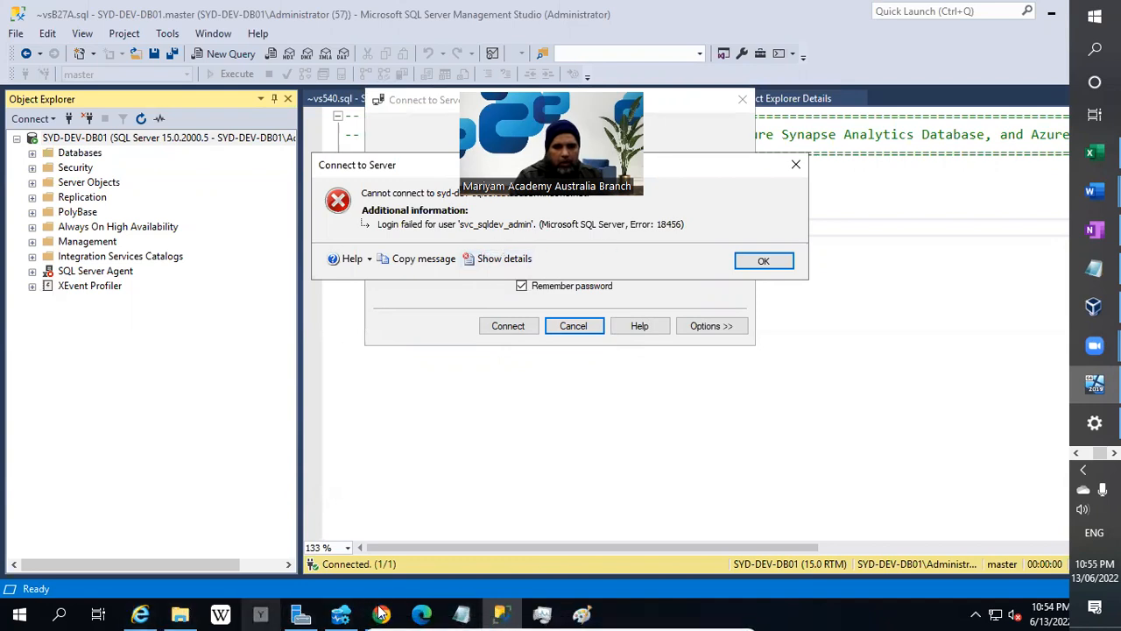
Step: Copy the user ID svc_sqldev-admin from the connection string in Notepad and replace the login in the SQL Server connection with it
left_click(461, 613)
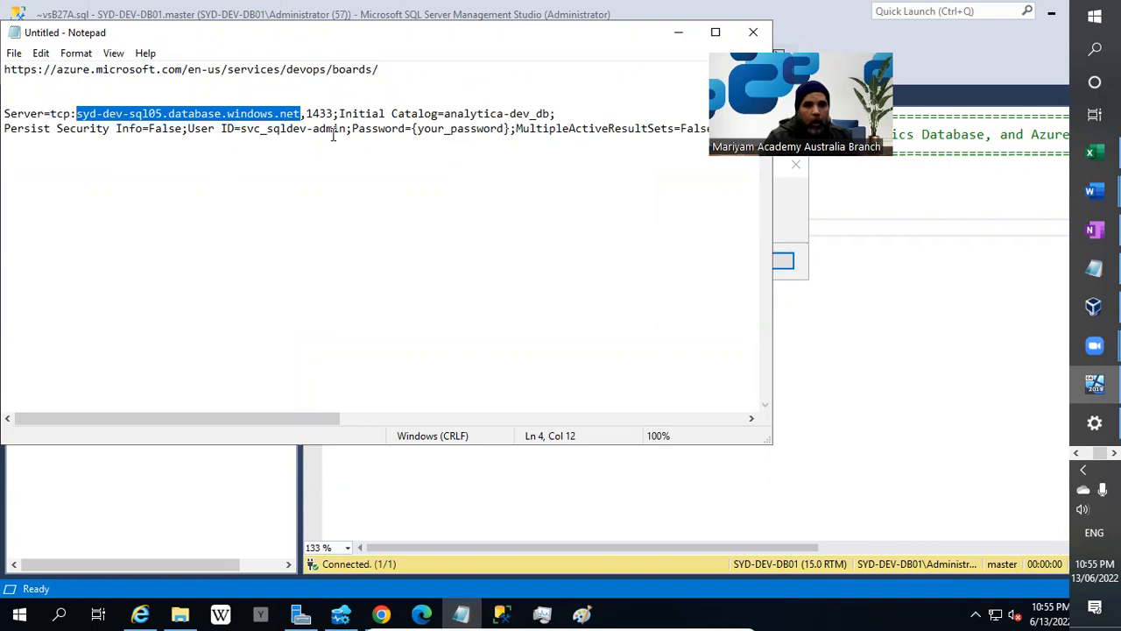
left_click_drag(347, 128, 240, 128)
key("ctrl+c")
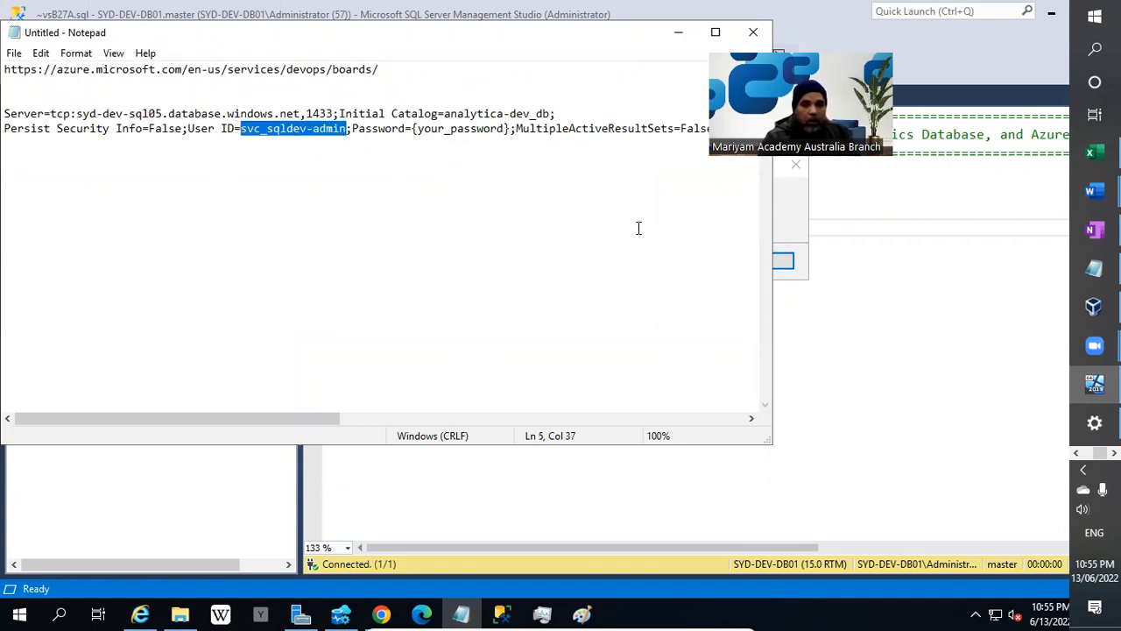
left_click(785, 219)
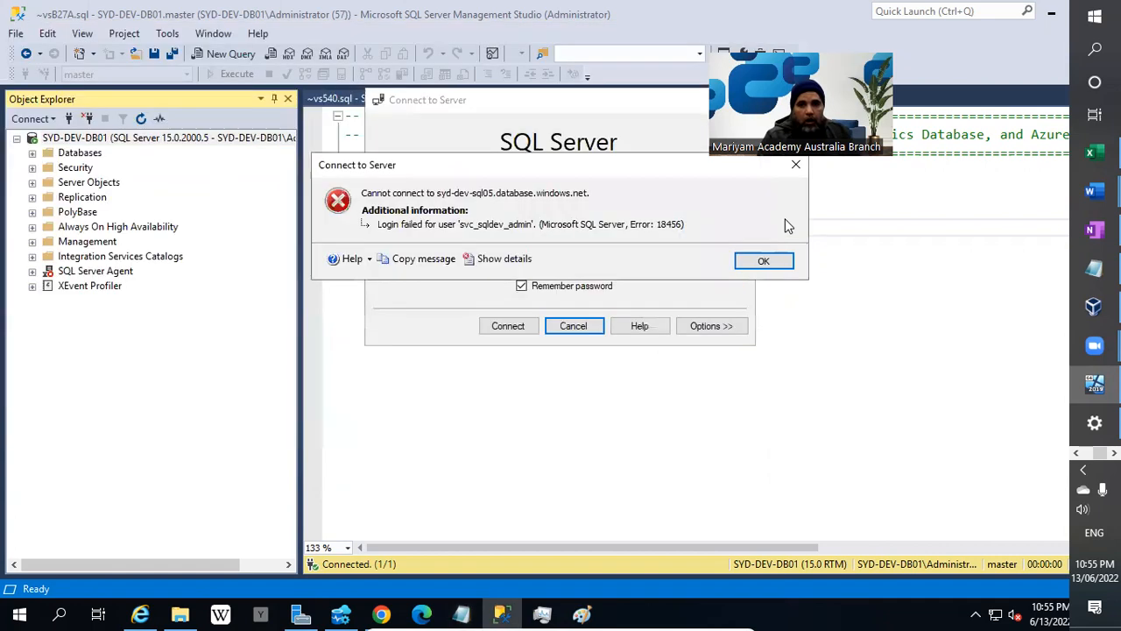
left_click(760, 260)
double_click(625, 247)
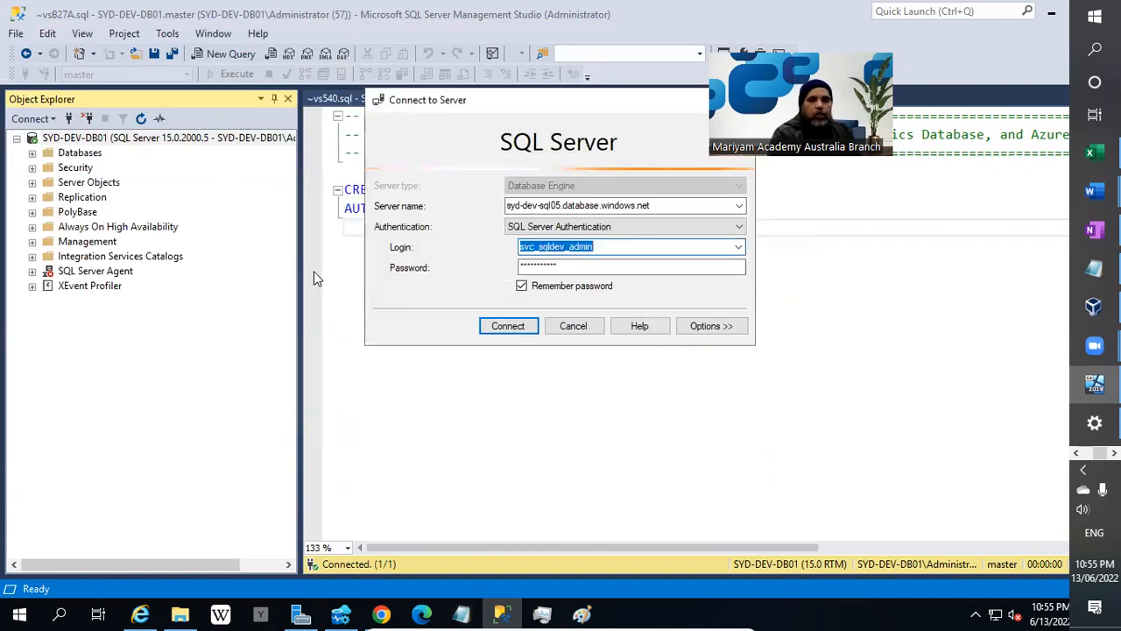
key("ctrl+v")
Step: Re-enter the account password and connect to syd-dev-sql05.database.windows.net
key("Tab")
key("ctrl+a")
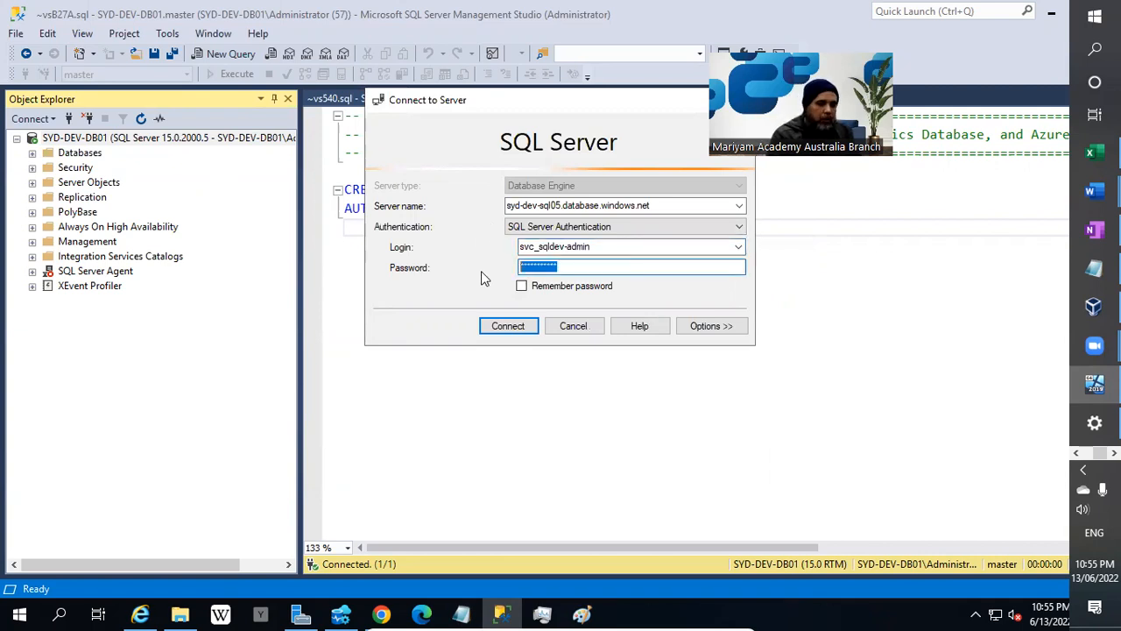
type("**********")
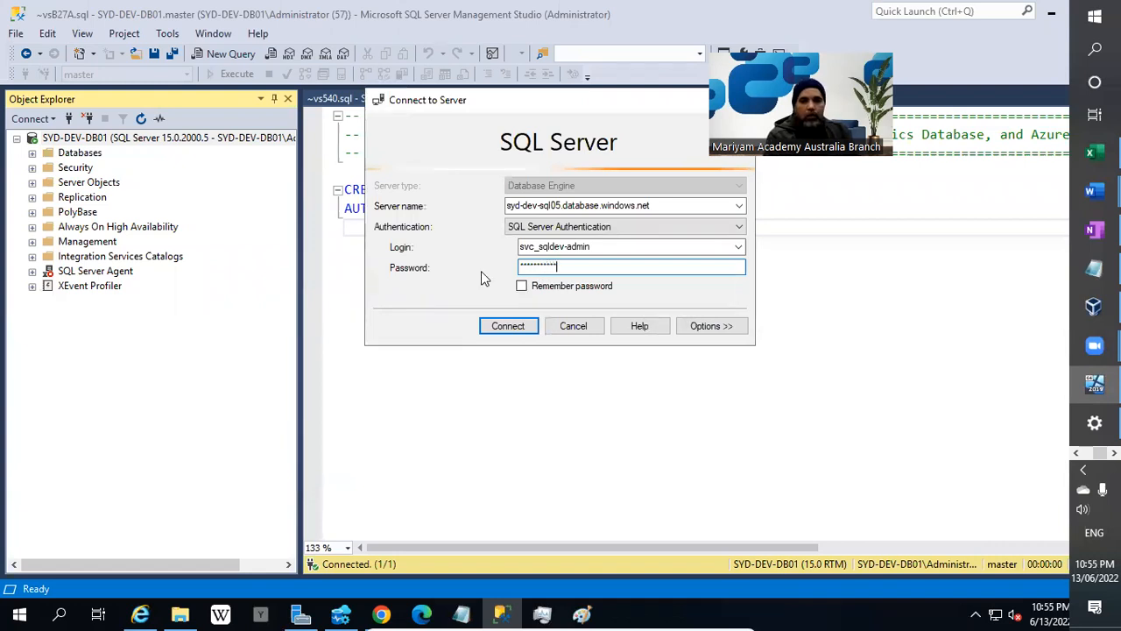
key("Return")
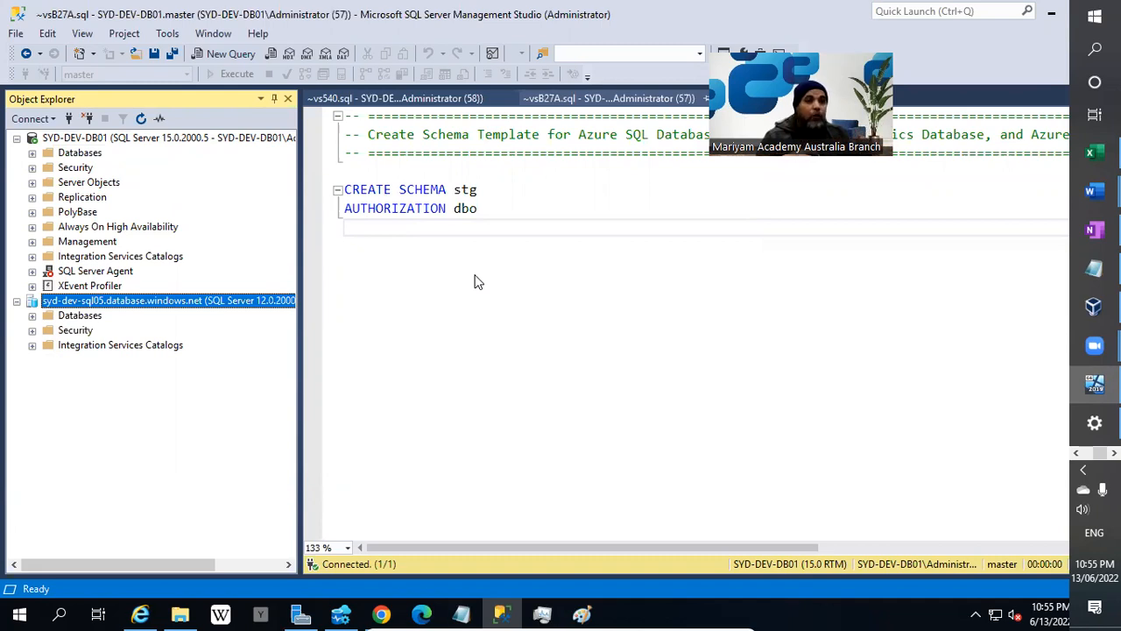
Step: Expand analytica-dev_db on the Azure server and ANALYTICS_DEV on SYD-DEV-DB01, and compare the folders of both databases
left_click(33, 315)
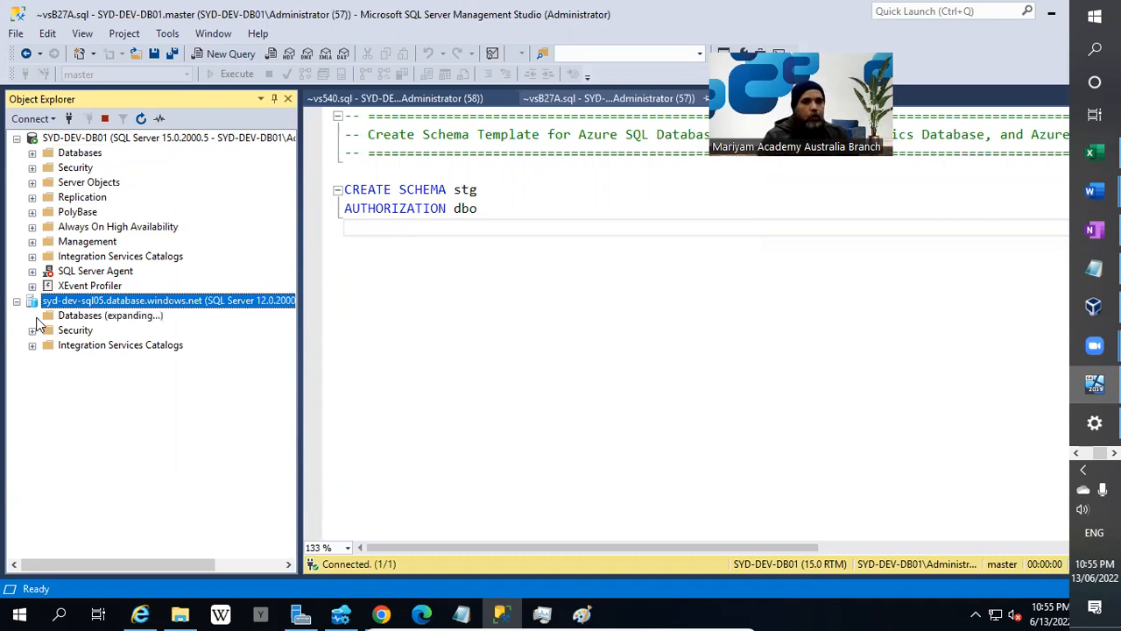
left_click(47, 345)
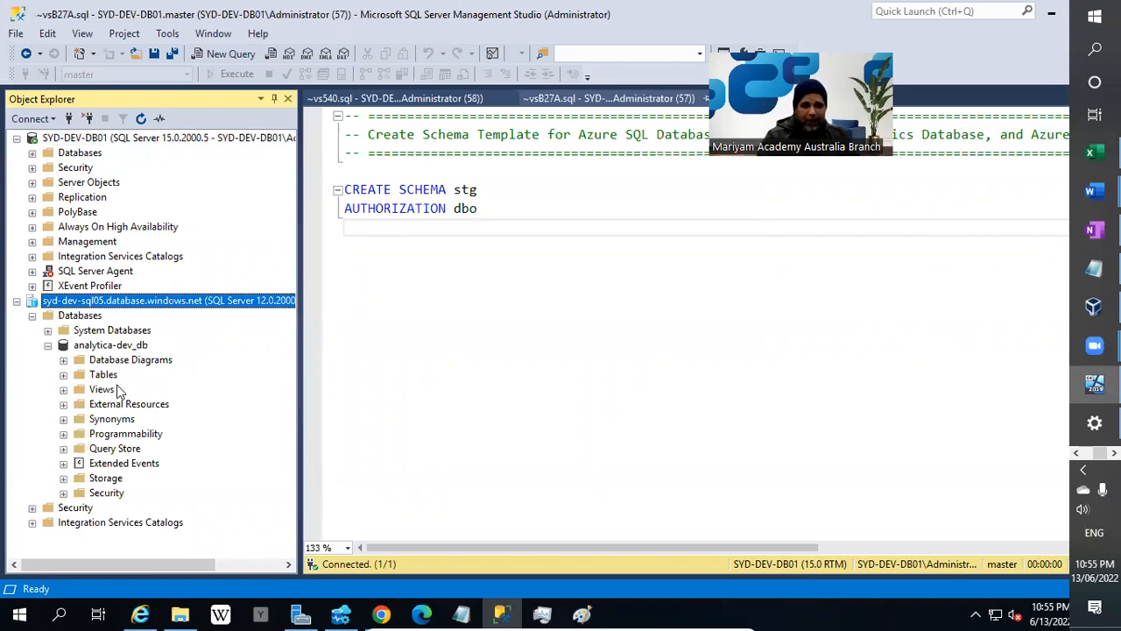
left_click(33, 152)
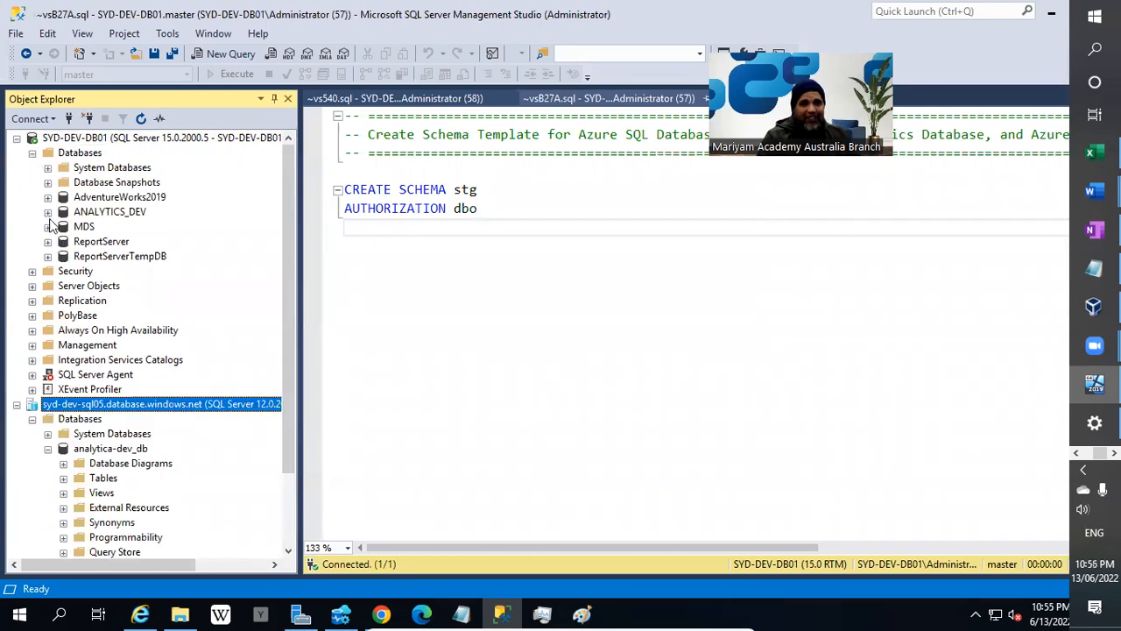
left_click(47, 212)
scroll(110, 333, "down", 5)
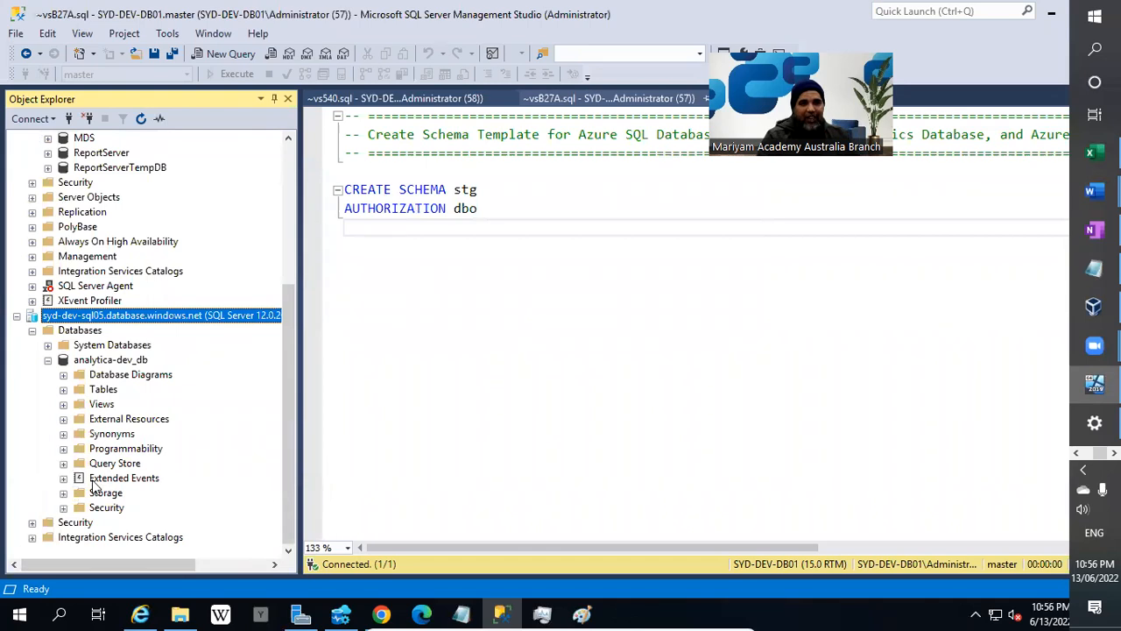
scroll(96, 478, "up", 4)
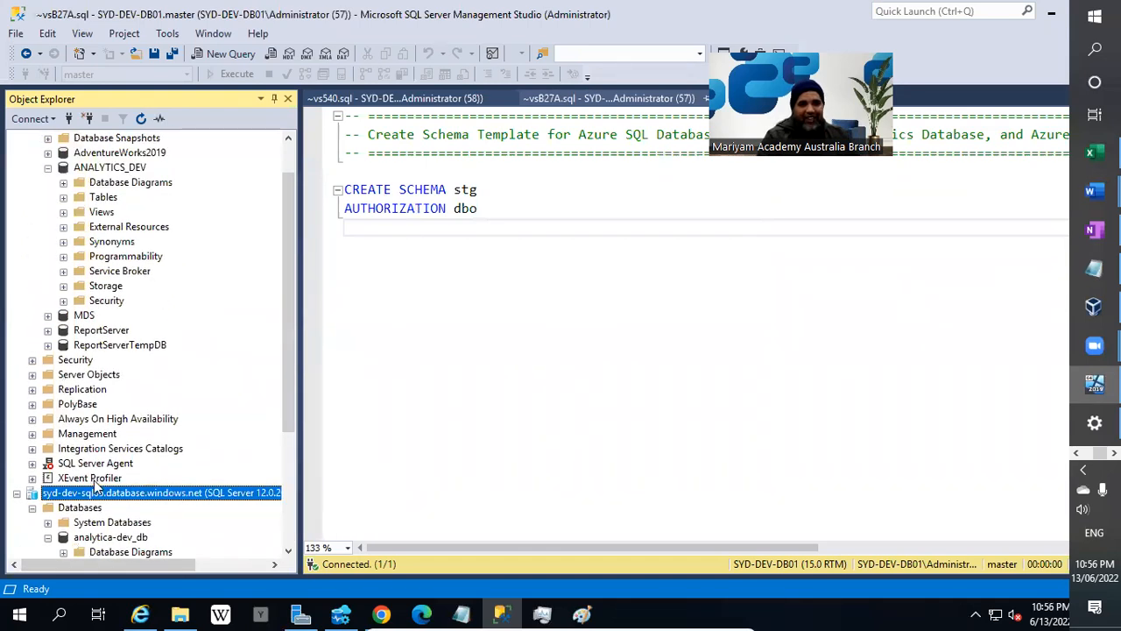
scroll(96, 482, "down", 4)
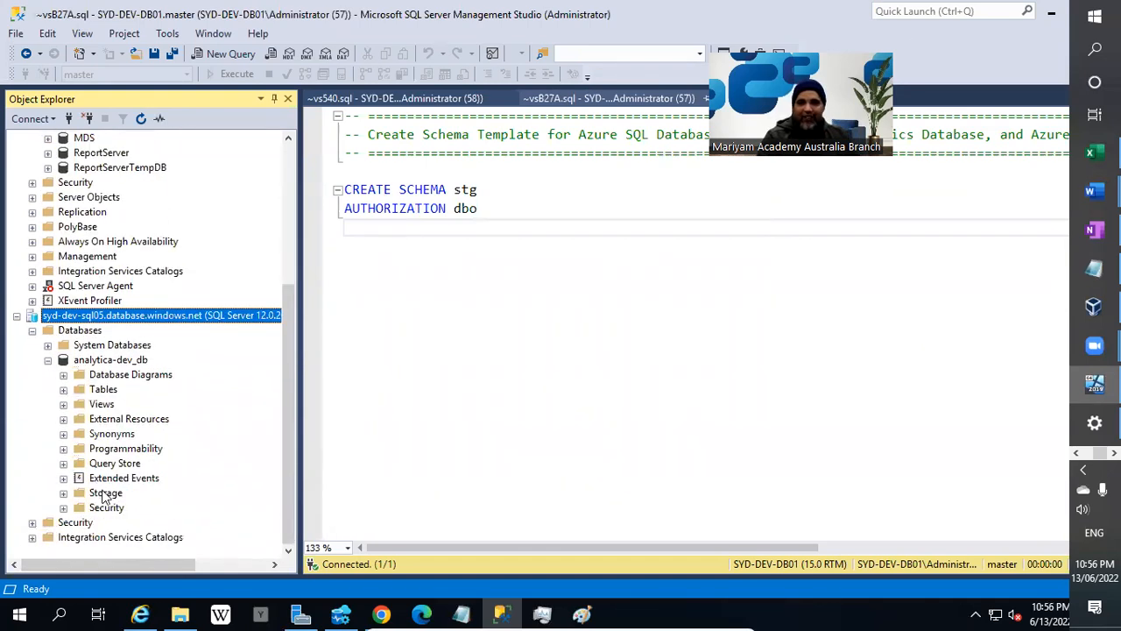
scroll(104, 496, "up", 4)
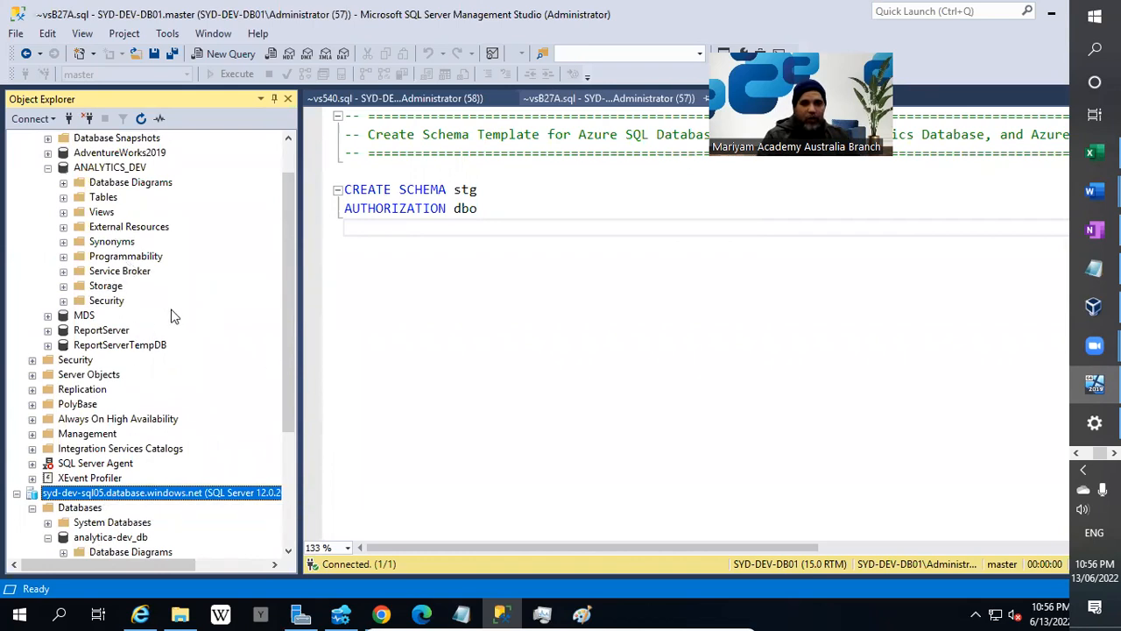
scroll(167, 522, "down", 4)
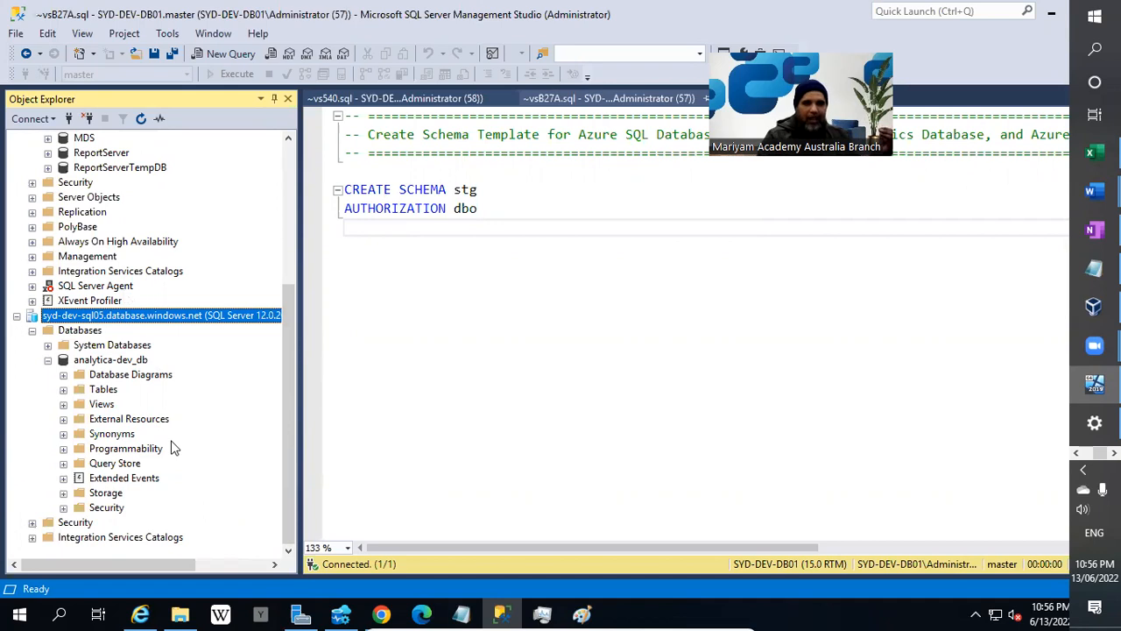
scroll(180, 452, "up", 5)
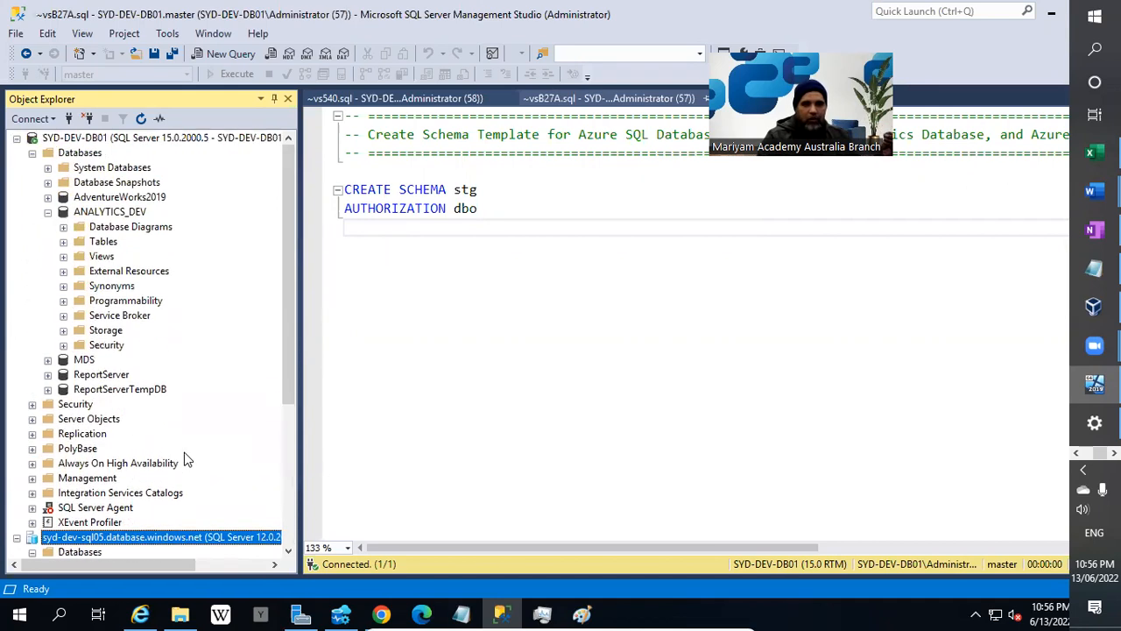
left_click(111, 243)
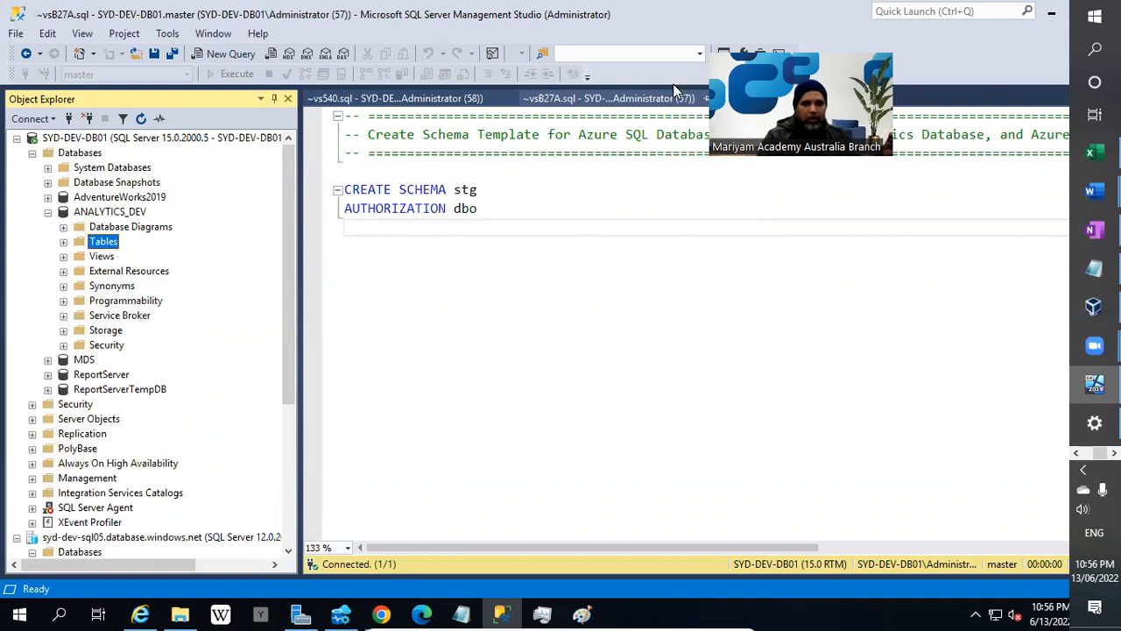
Step: Copy the CREATE SCHEMA stg AUTHORIZATION dbo statement into a new query on analytica-dev_db and execute it
left_click_drag(533, 208, 344, 190)
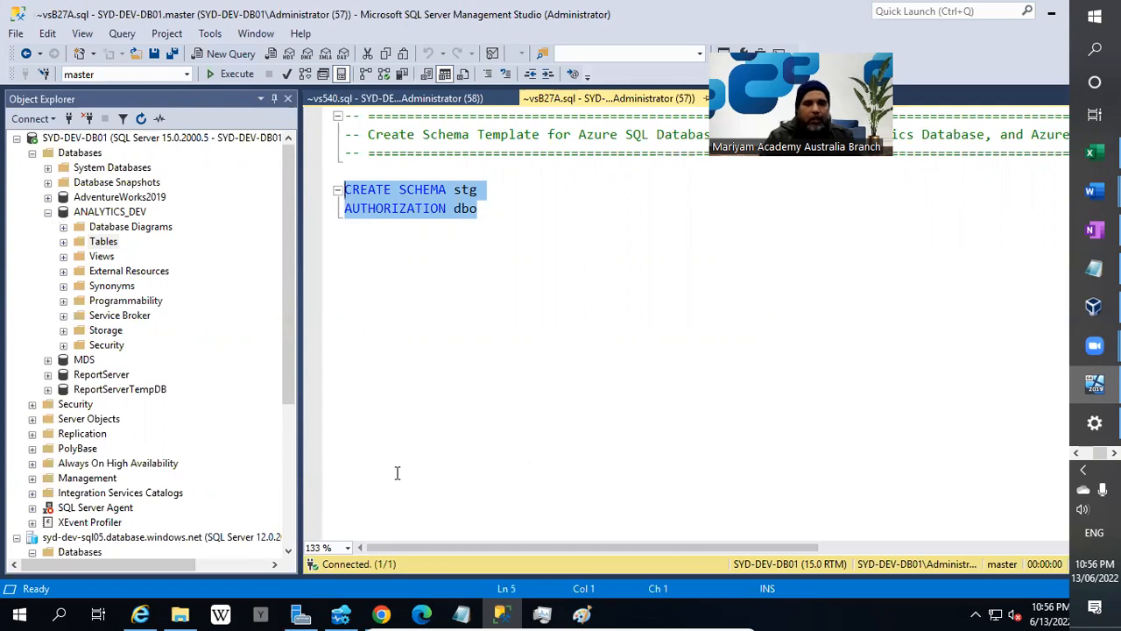
scroll(26, 390, "down", 5)
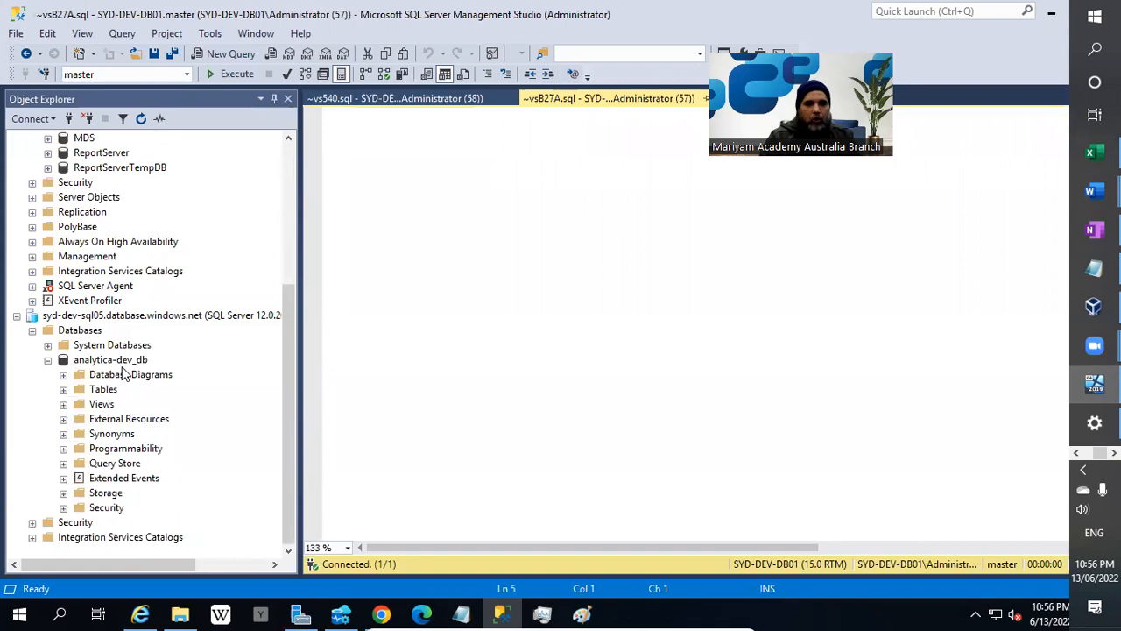
left_click(124, 363)
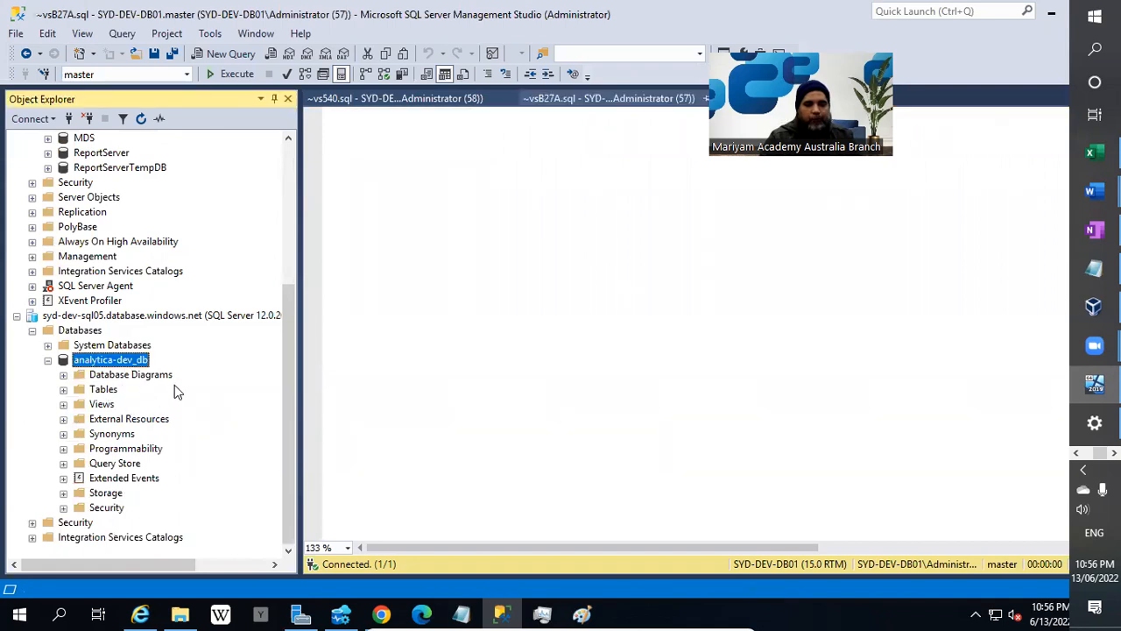
right_click(123, 360)
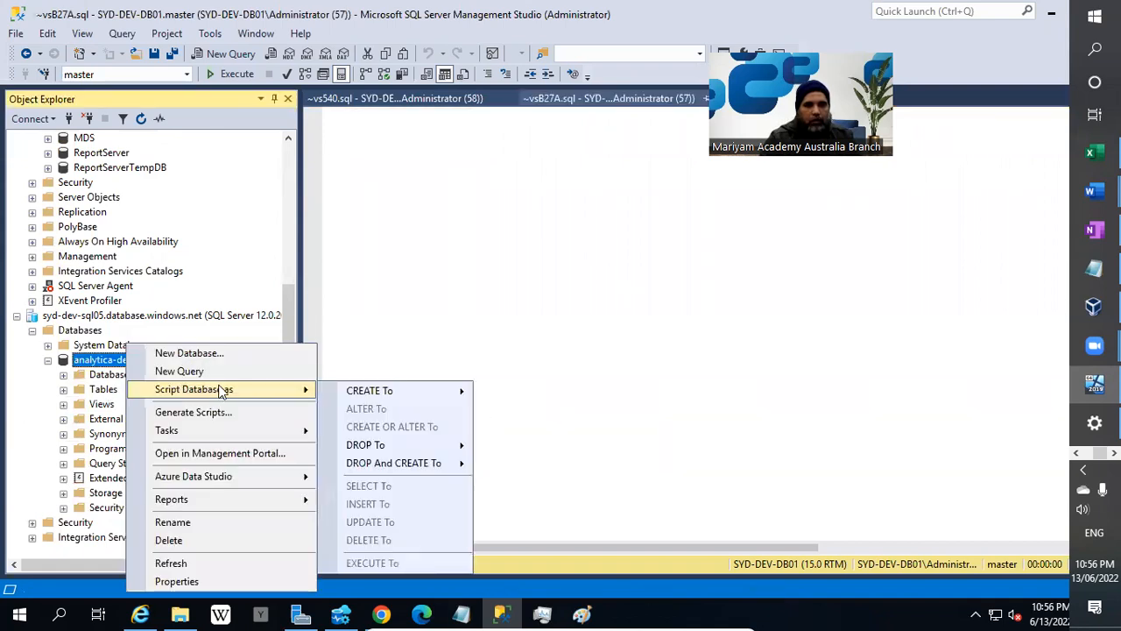
left_click(175, 371)
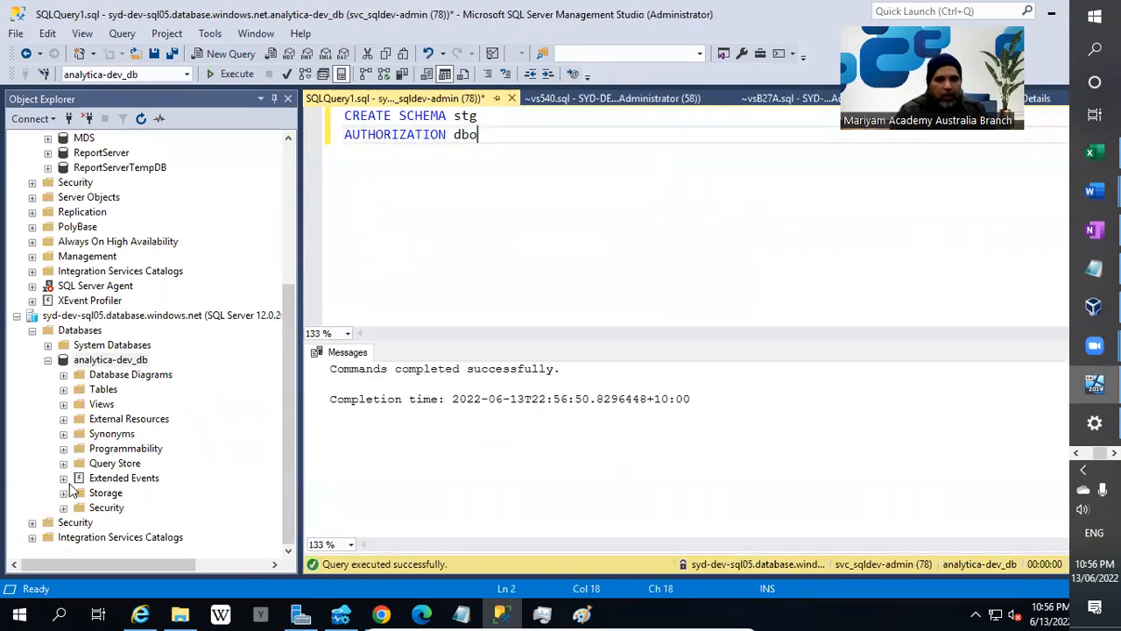
Step: Check the schemas under the security objects of analytica-dev_db for stg, and collapse the security folder
left_click(63, 507)
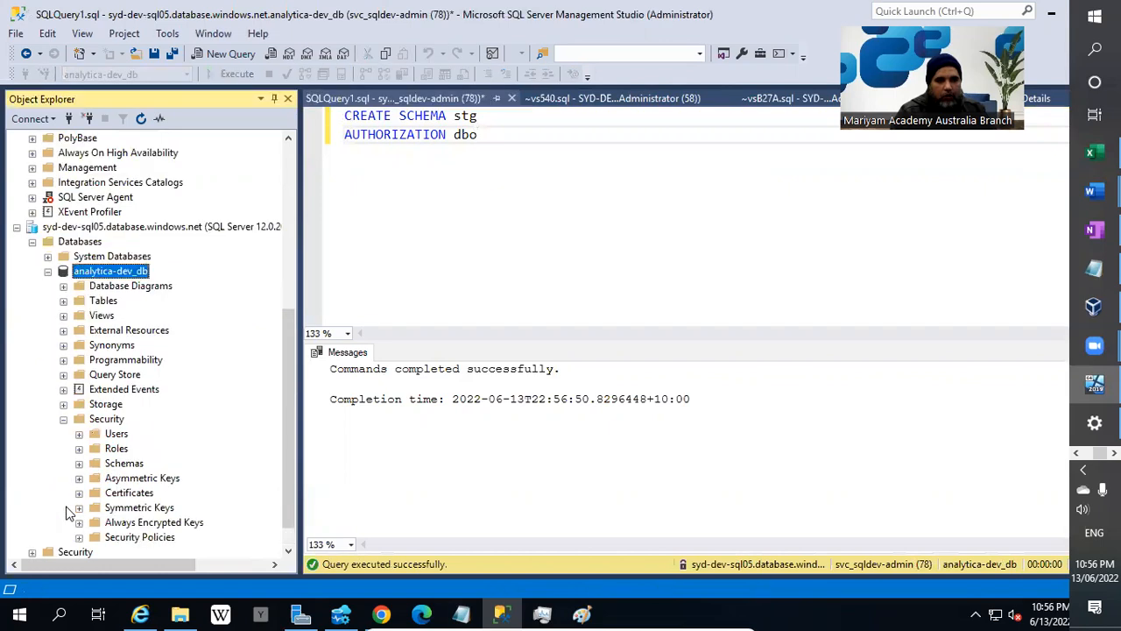
left_click(79, 463)
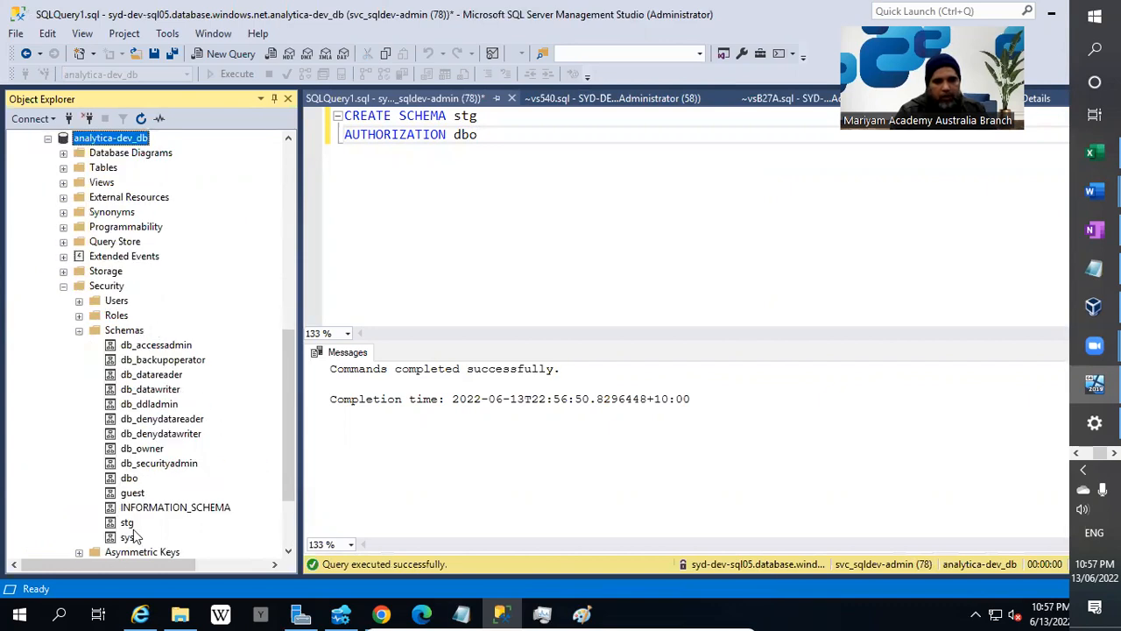
left_click(63, 286)
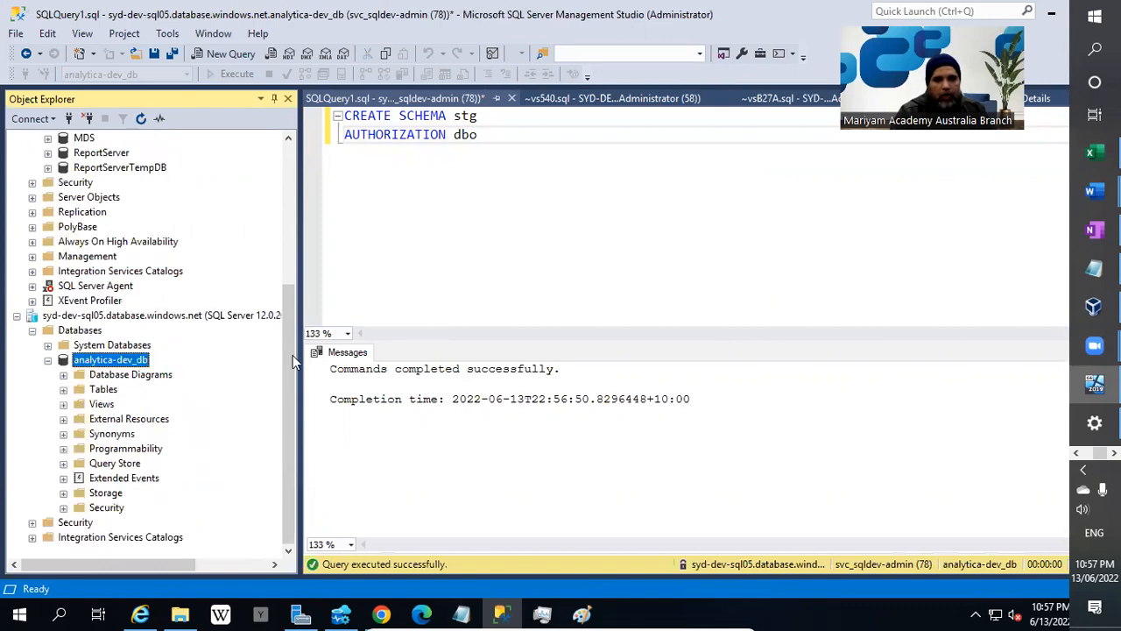
Step: Copy the full [stg].[PRODUCTS] table script from the ~vs540.sql query and replace the contents of the analytica-dev_db query with it
scroll(293, 355, "up", 1)
left_click(626, 99)
left_click(495, 413)
left_click_drag(453, 469, 316, 109)
left_click(358, 98)
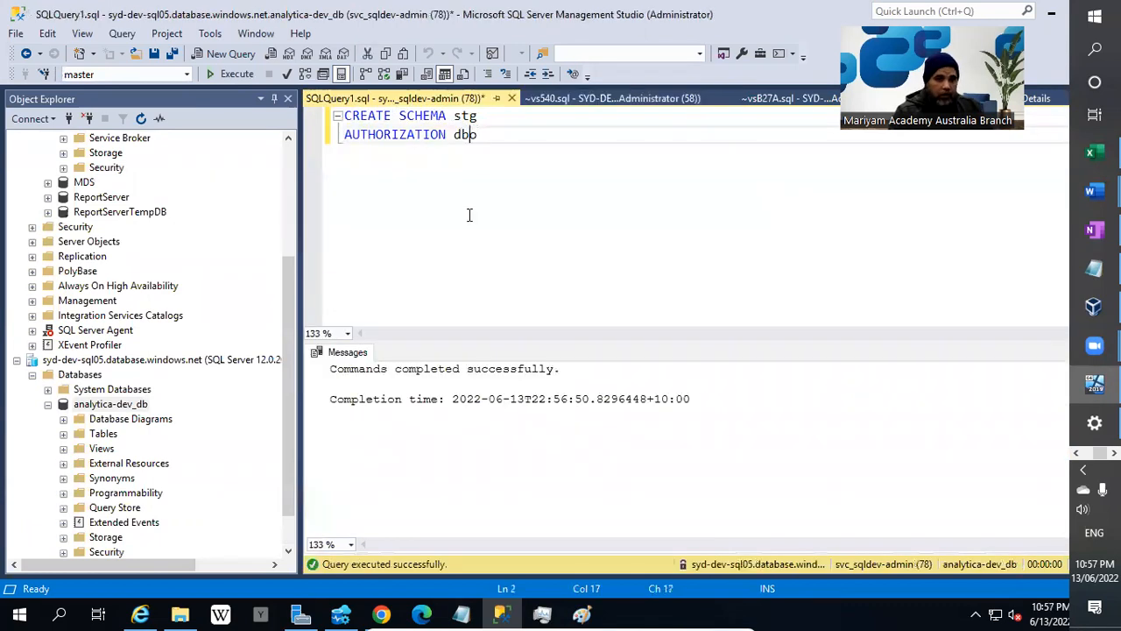
key("ctrl+a")
key("ctrl+v")
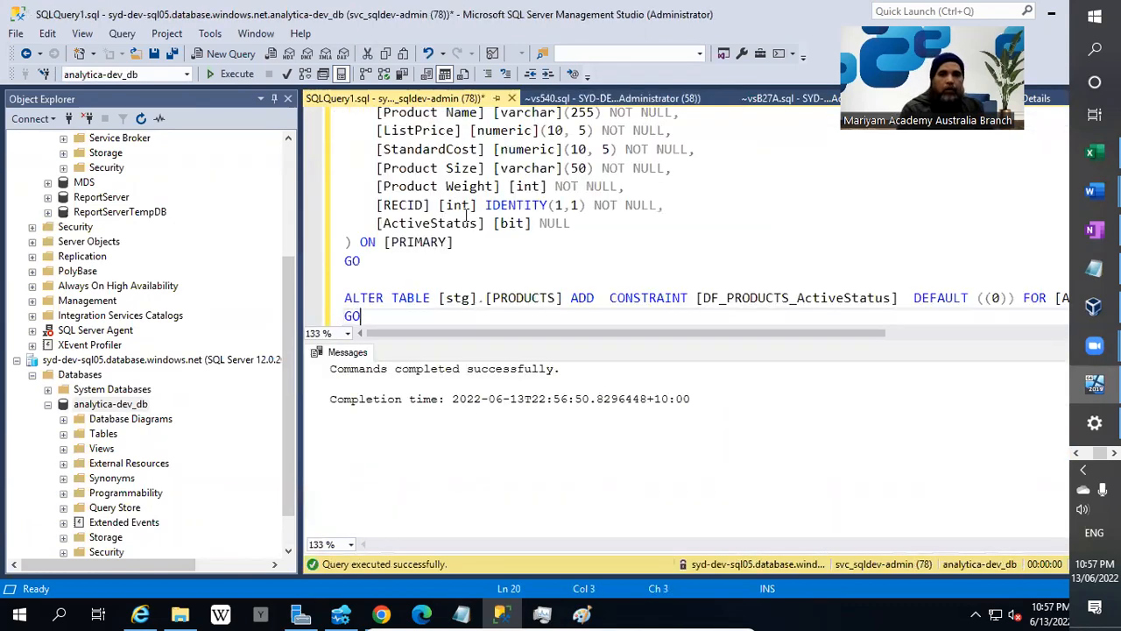
Step: Execute the [stg].[PRODUCTS] table script on analytica-dev_db and enlarge the query editor area to review the script
left_click(556, 224)
key("F5")
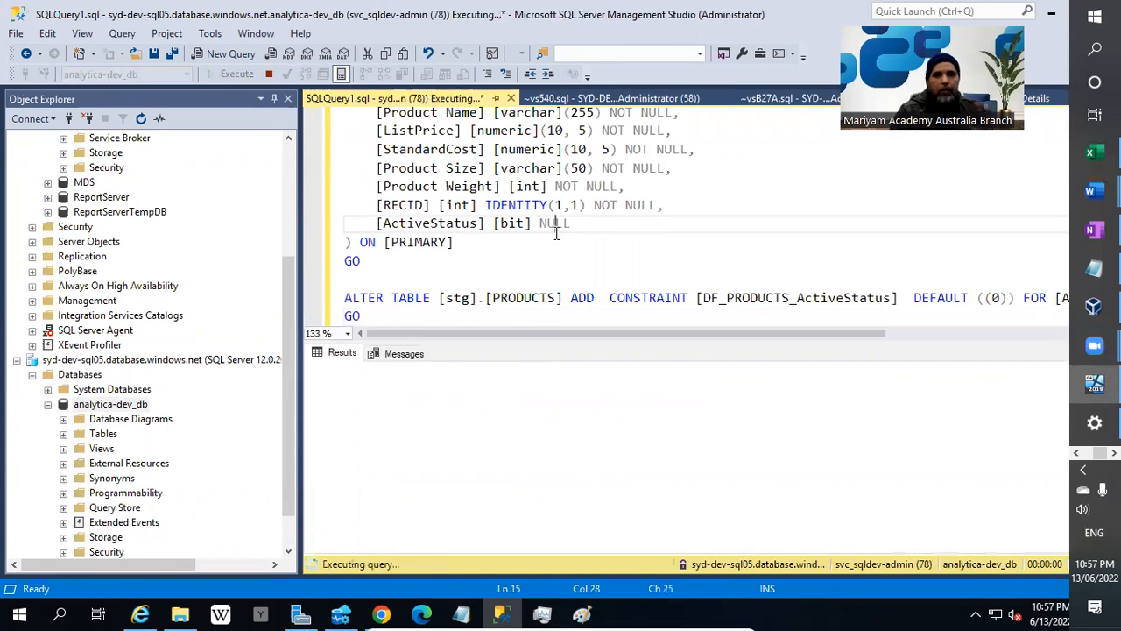
scroll(553, 258, "up", 2)
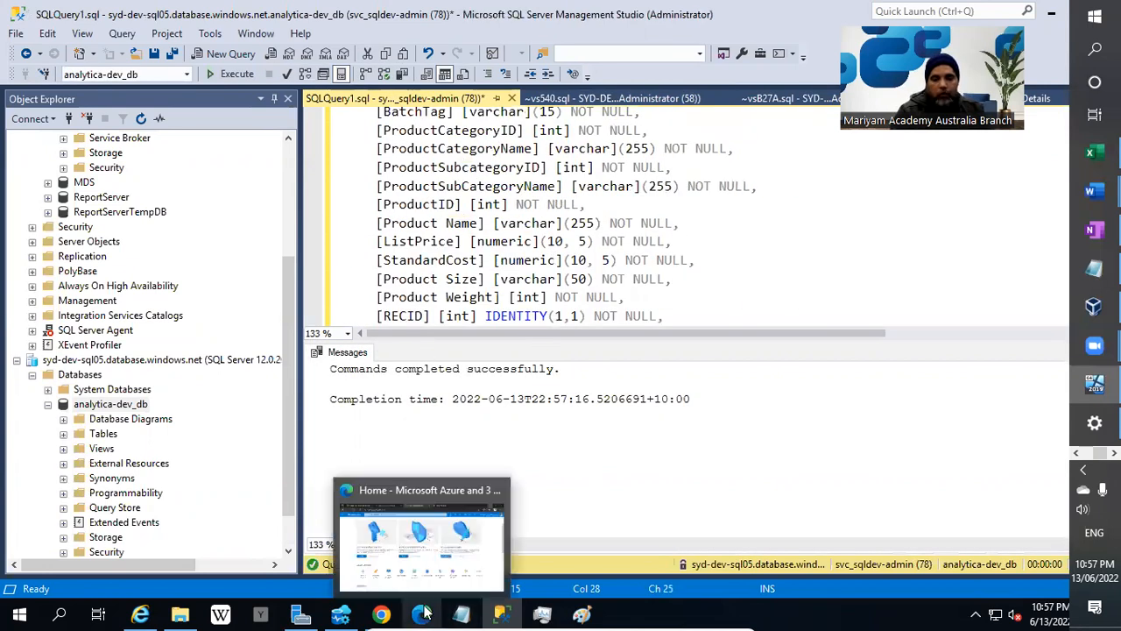
left_click_drag(664, 342, 639, 449)
left_click(518, 297)
scroll(474, 357, "up", 1)
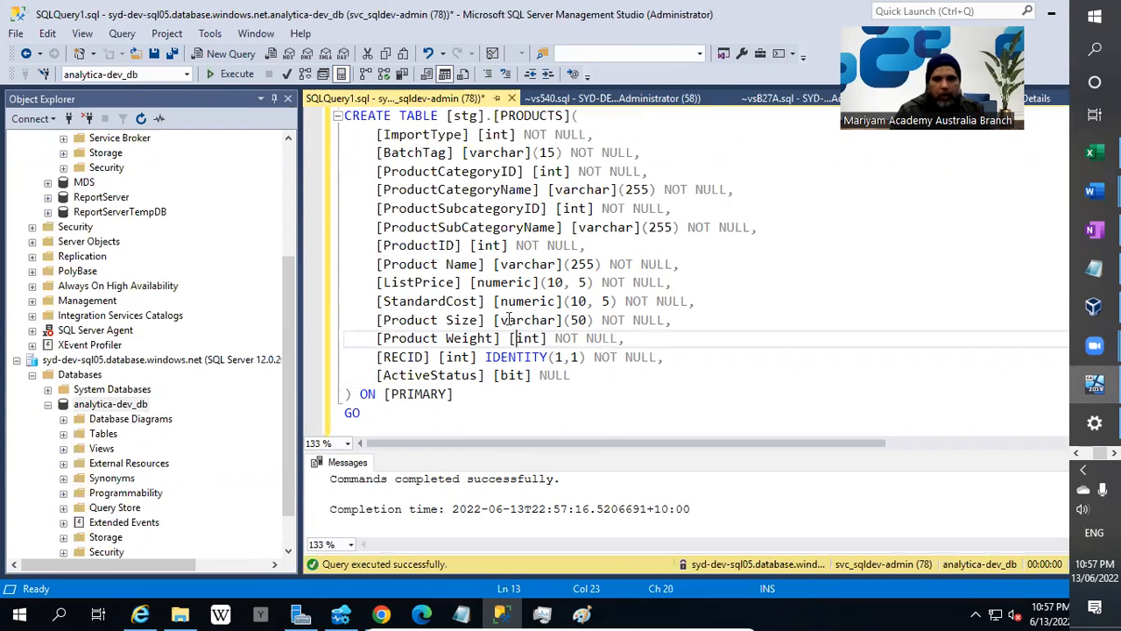
Step: Expand the tables of ANALYTICS_DEV on SYD-DEV-DB01, select the top 1000 rows of stg.PRODUCTS and review the returned data
scroll(259, 382, "up", 4)
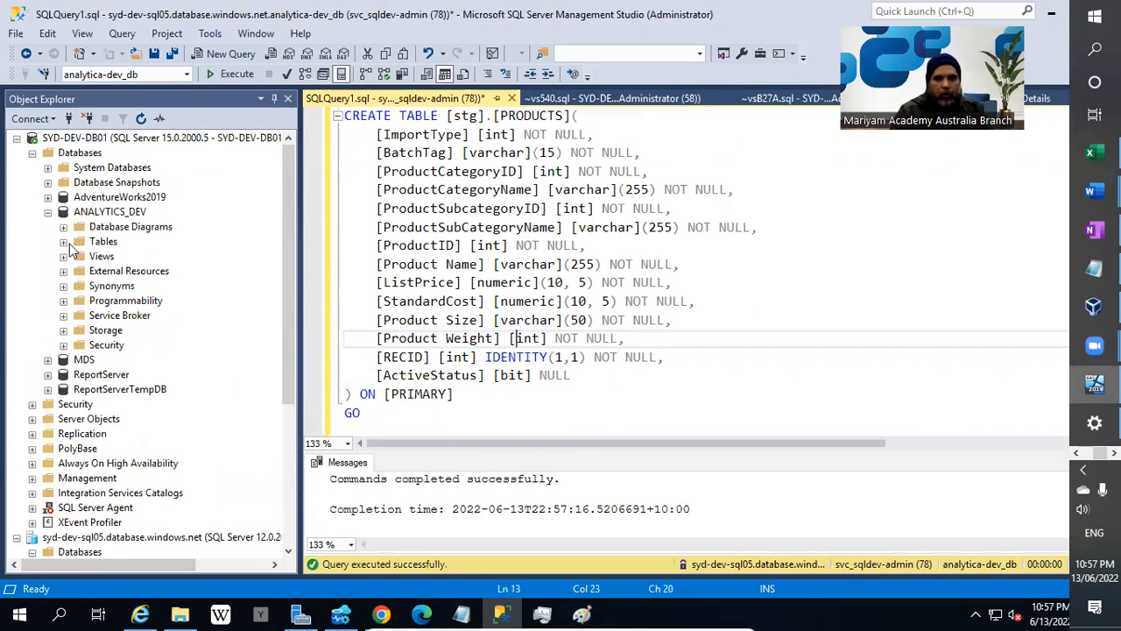
left_click(64, 242)
left_click(133, 317)
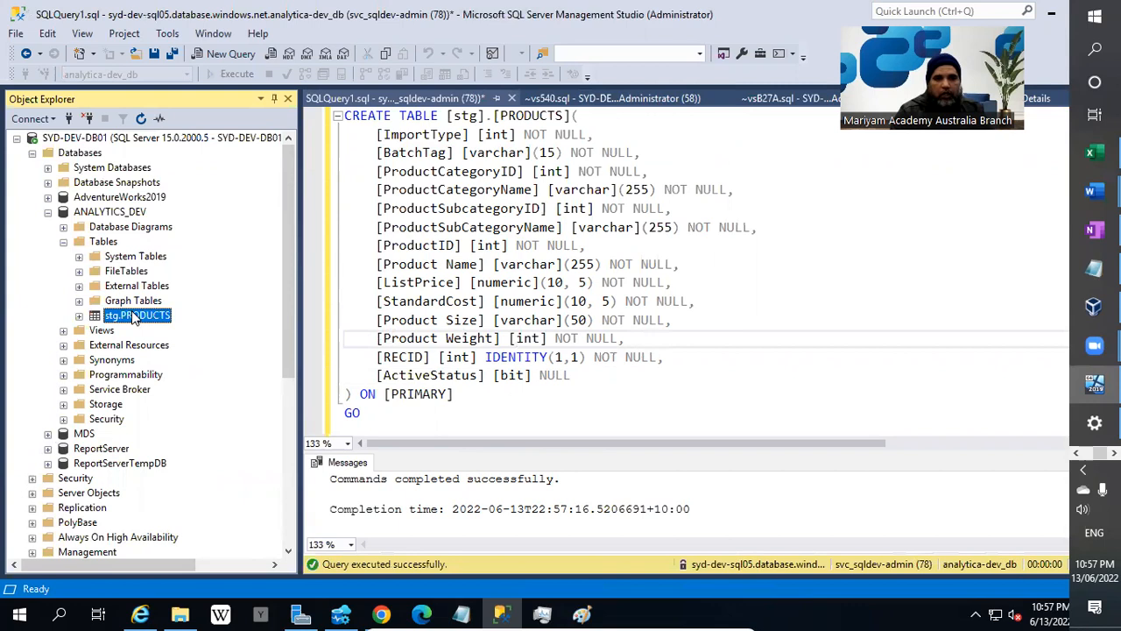
right_click(133, 317)
left_click(261, 251)
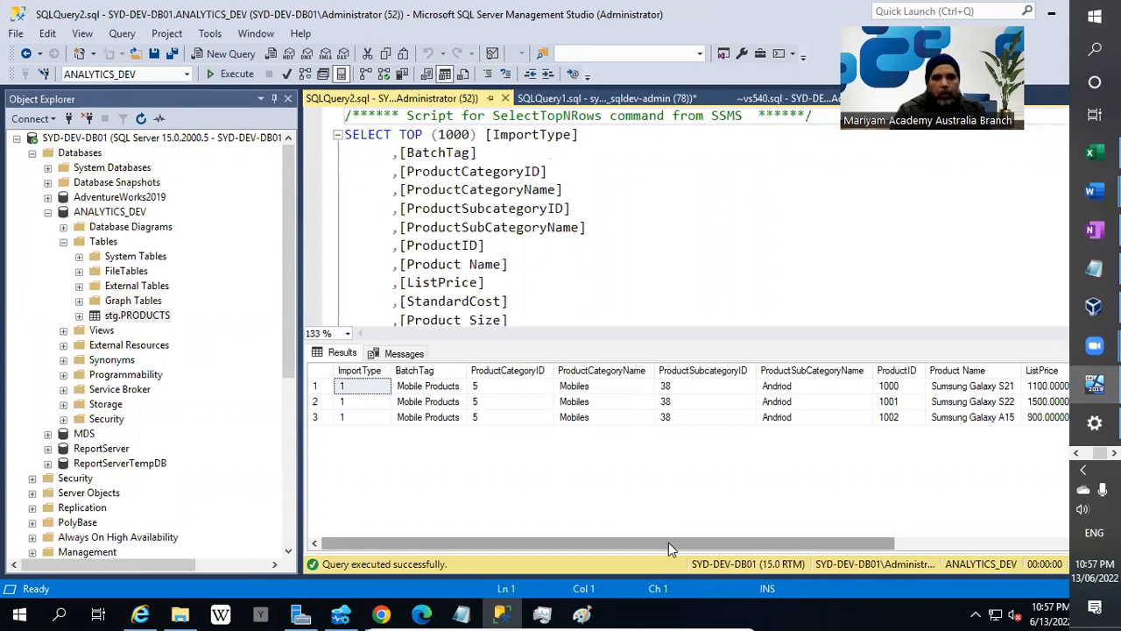
left_click_drag(691, 543, 572, 589)
left_click(580, 272)
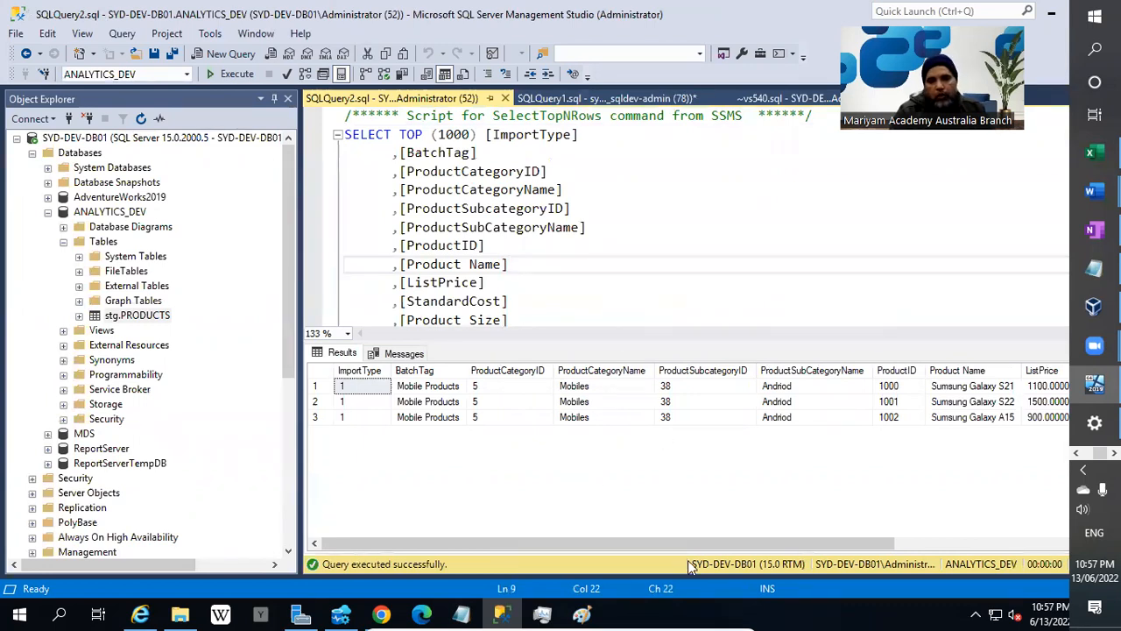
left_click_drag(697, 544, 638, 533)
left_click(558, 228)
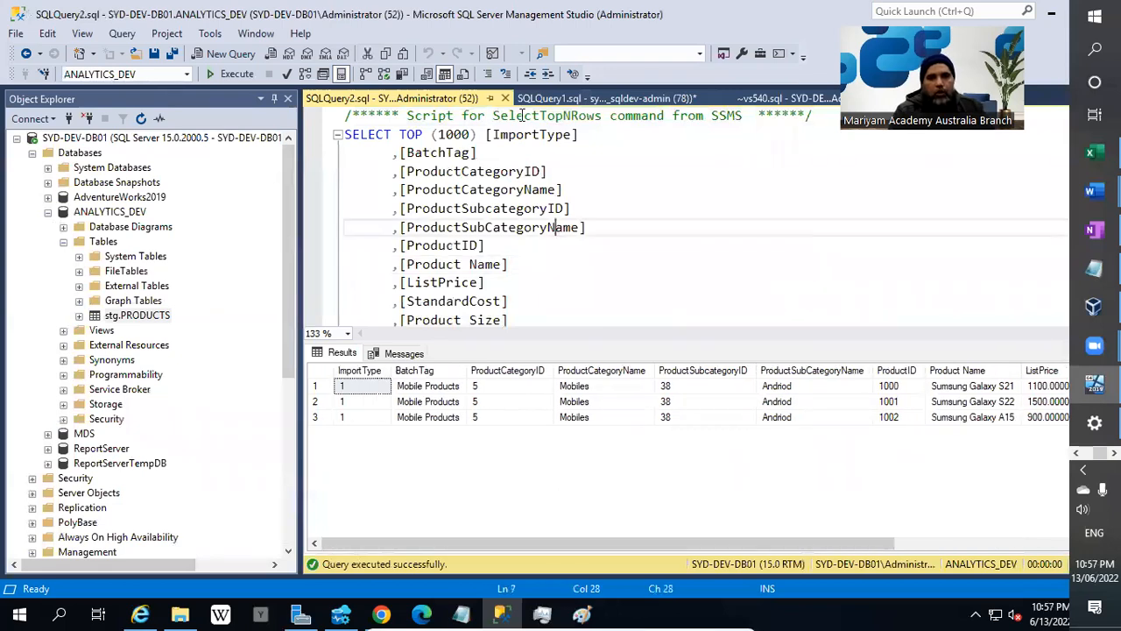
Step: Refresh and expand the tables of analytica-dev_db to check for stg.PRODUCTS, and narrow the Object Explorer
scroll(214, 476, "down", 6)
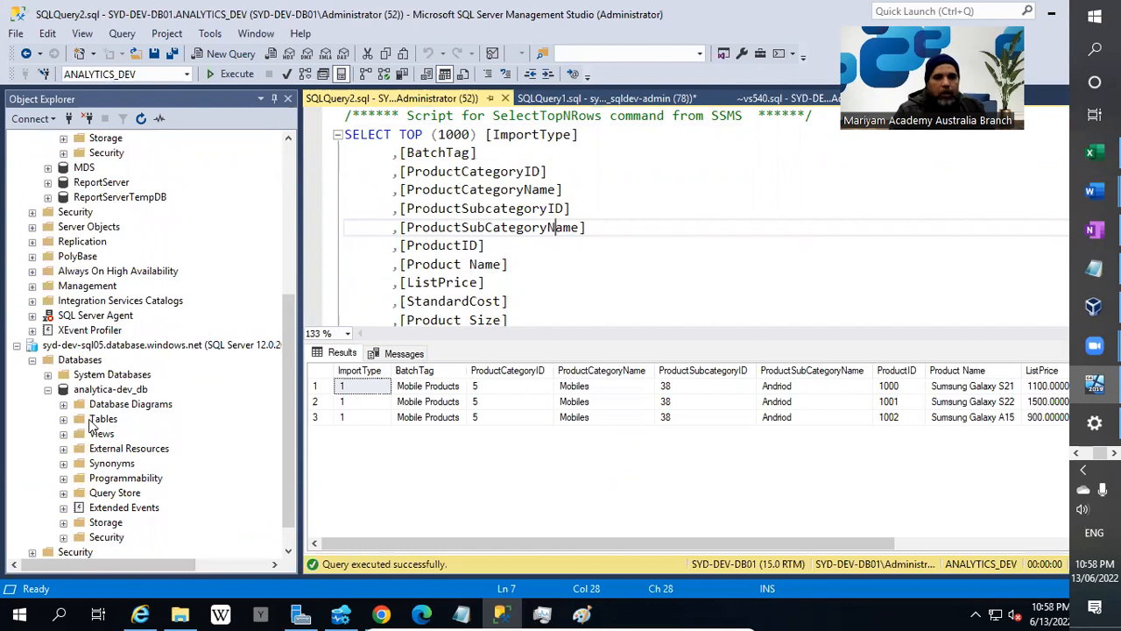
right_click(88, 420)
left_click(120, 496)
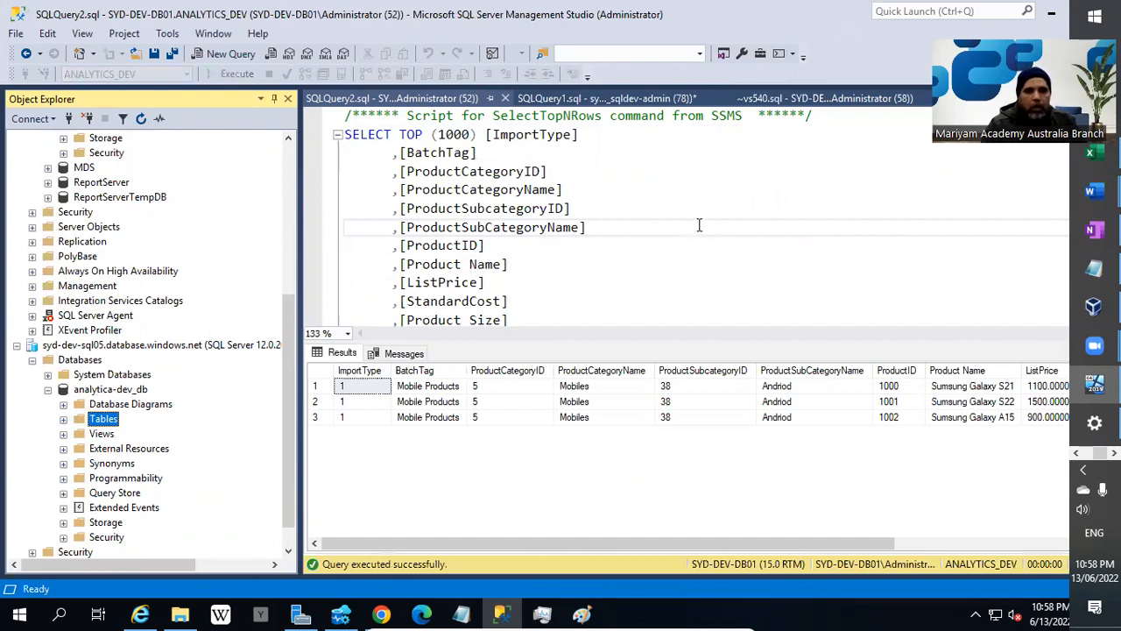
left_click(63, 419)
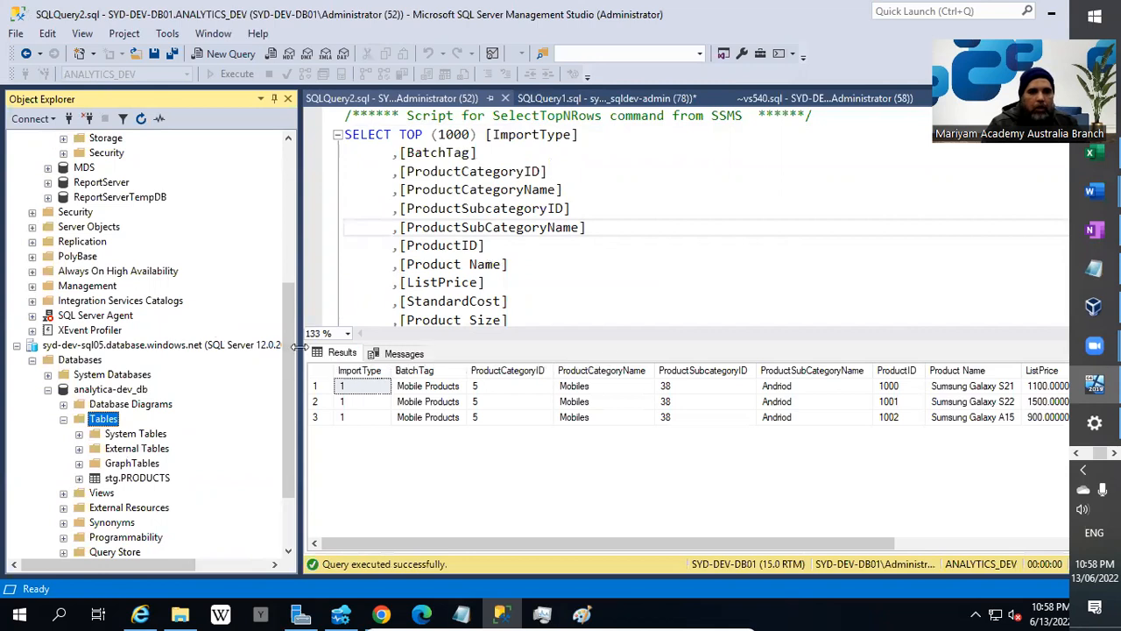
left_click_drag(297, 348, 246, 382)
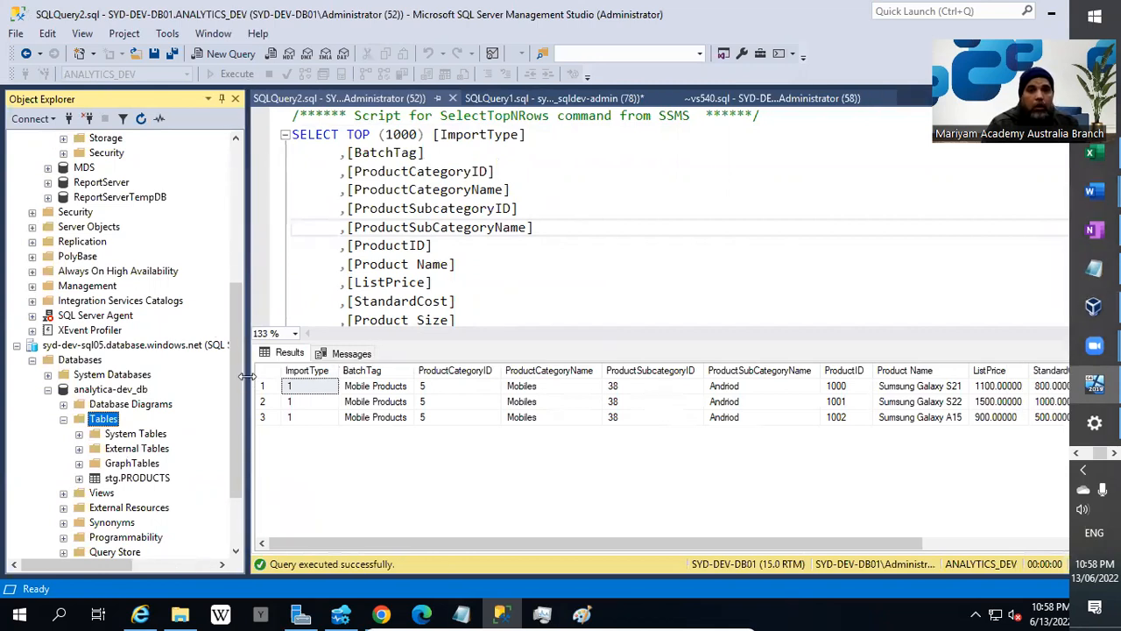
Step: Start the Import Data task for analytica-dev_db and continue past the wizard's welcome page
left_click(109, 391)
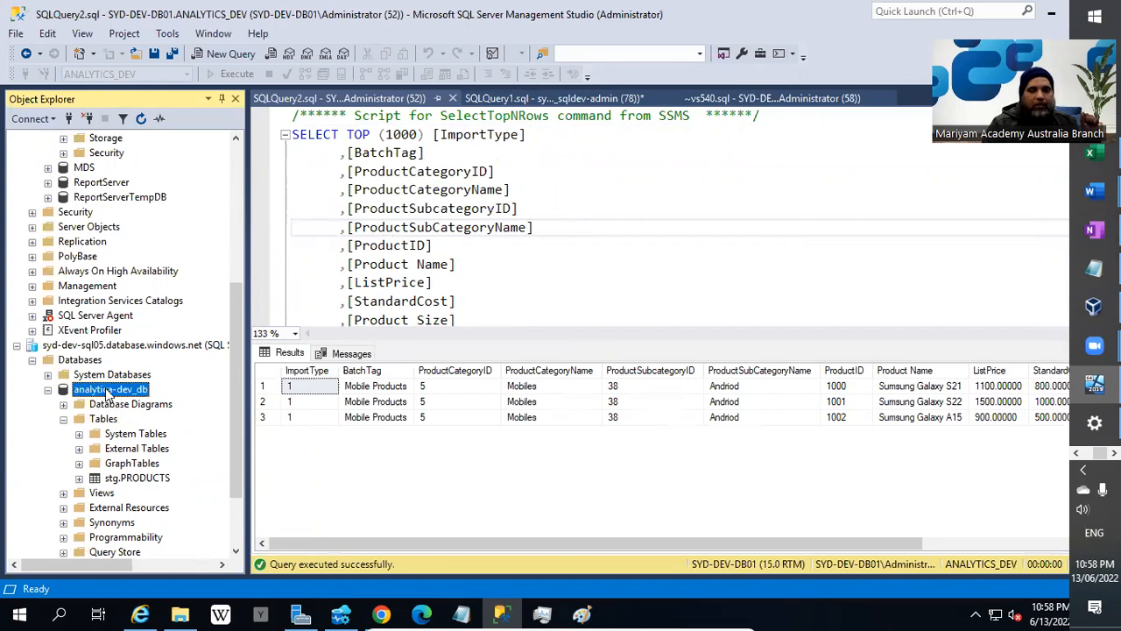
right_click(109, 393)
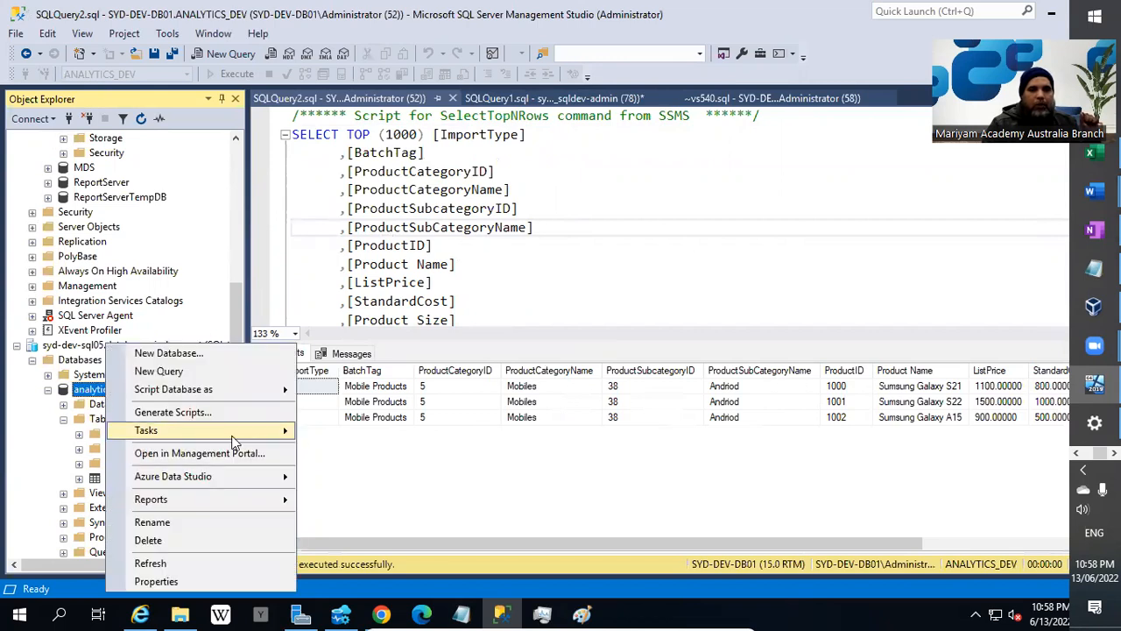
mouse_move(235, 438)
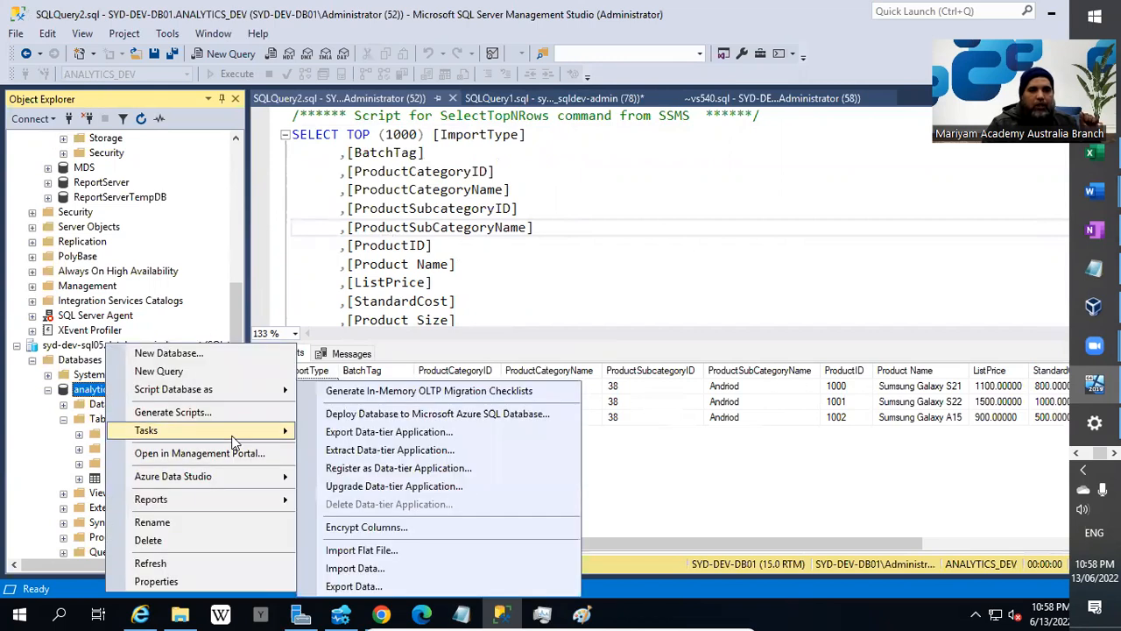
left_click(368, 568)
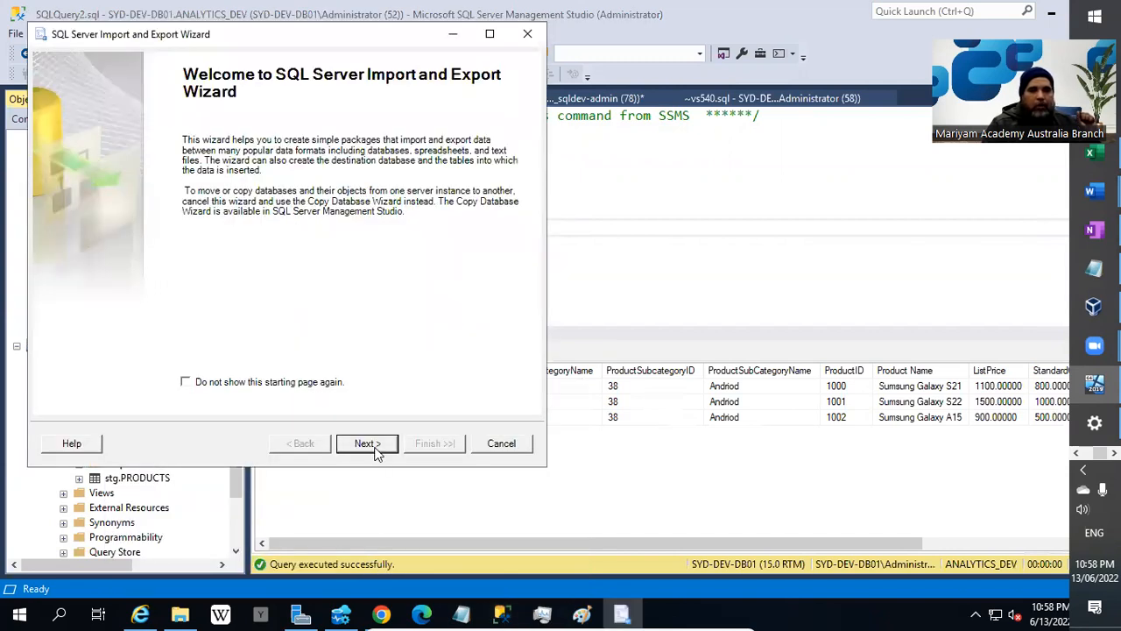
left_click(370, 443)
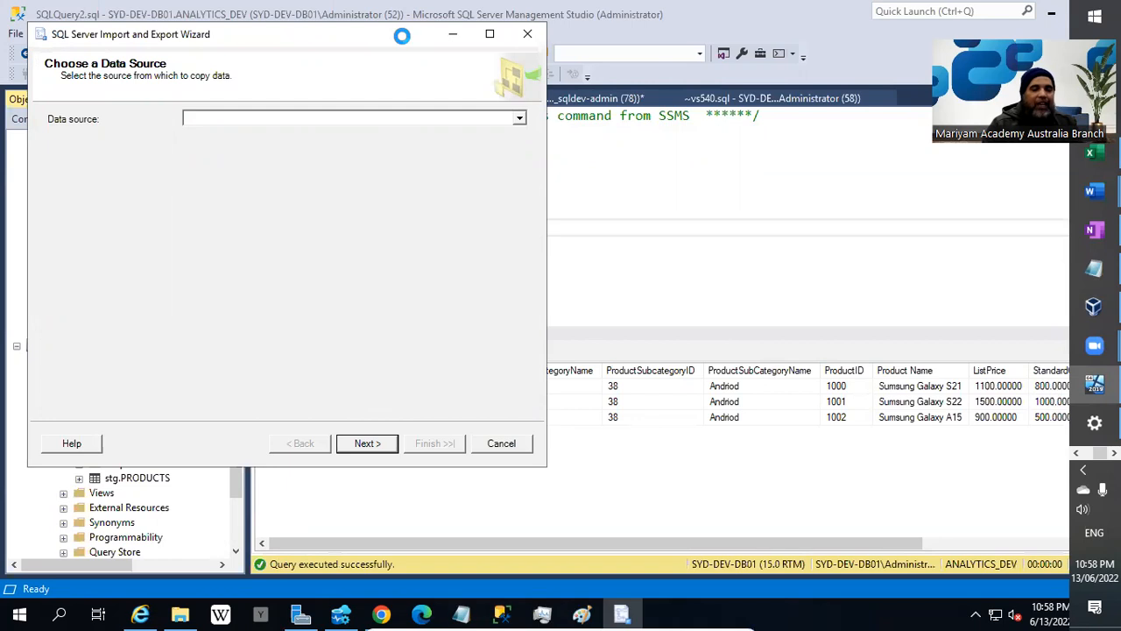
Step: Set the import source to SQL Server Native Client 11.0, server ".", database ANALYTICS_DEV, and continue to the destination
left_click_drag(389, 43, 487, 46)
left_click(411, 119)
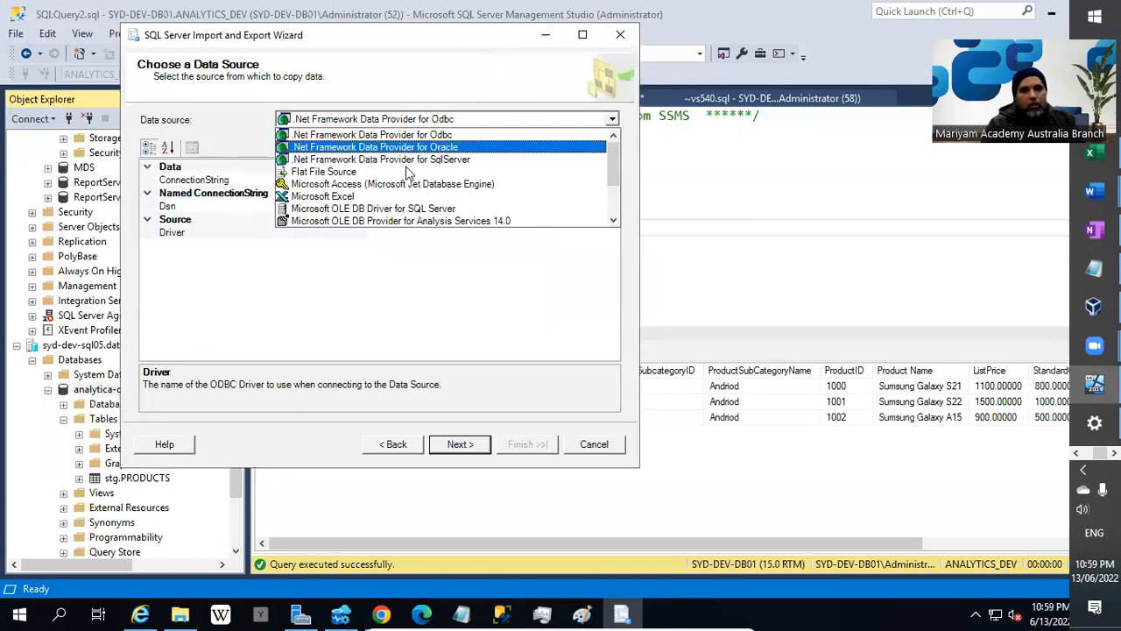
scroll(406, 173, "down", 2)
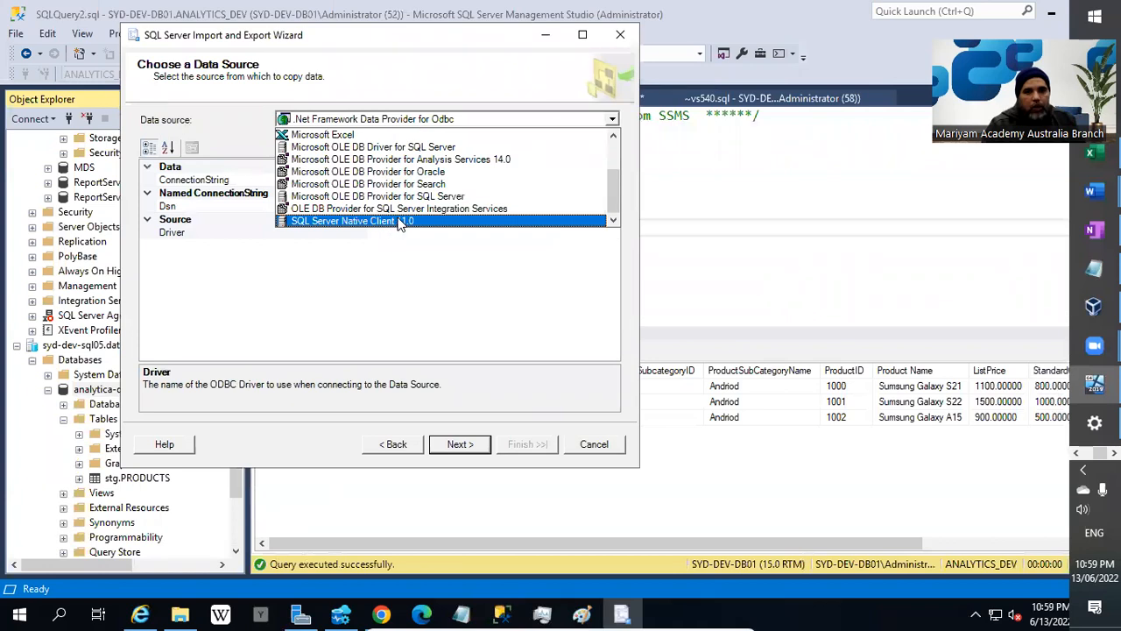
left_click(396, 223)
left_click(341, 146)
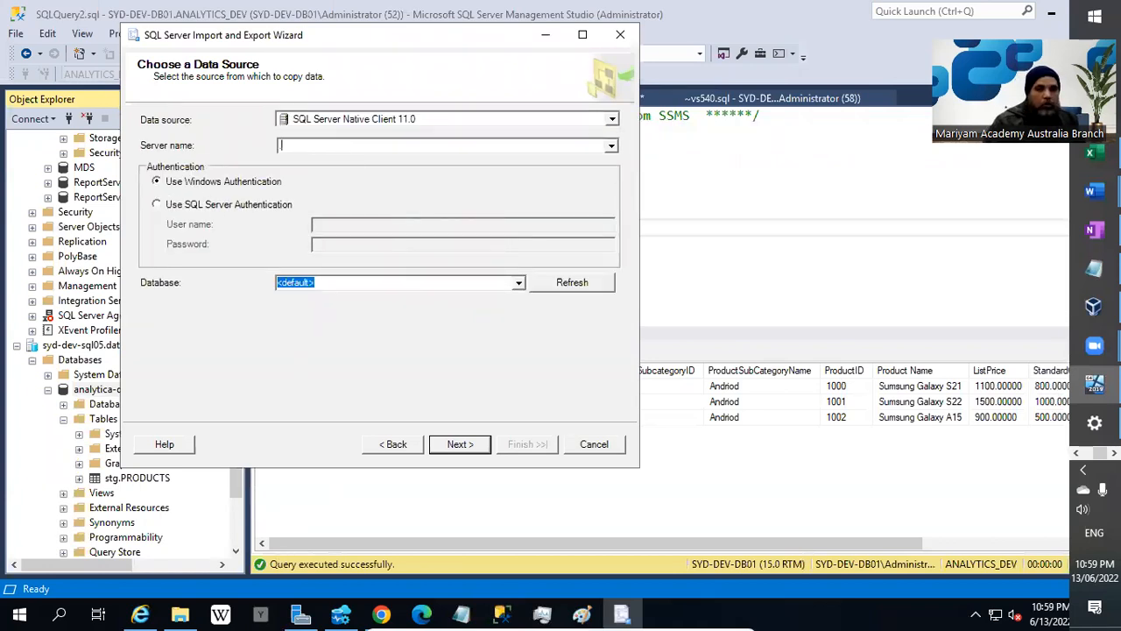
left_click(518, 282)
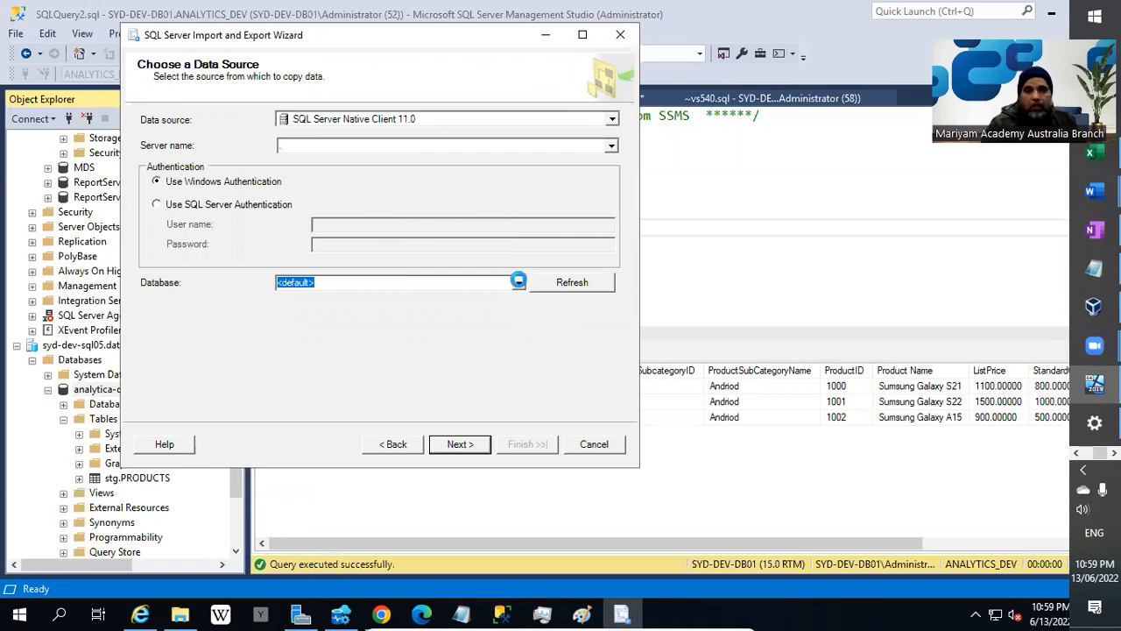
left_click(330, 318)
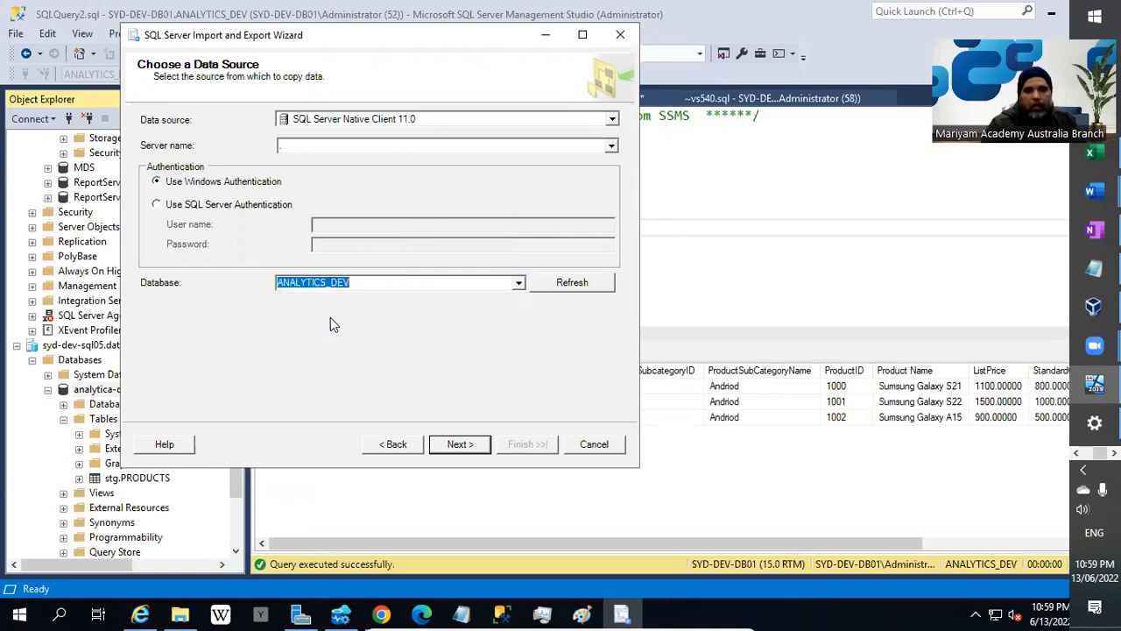
left_click(459, 444)
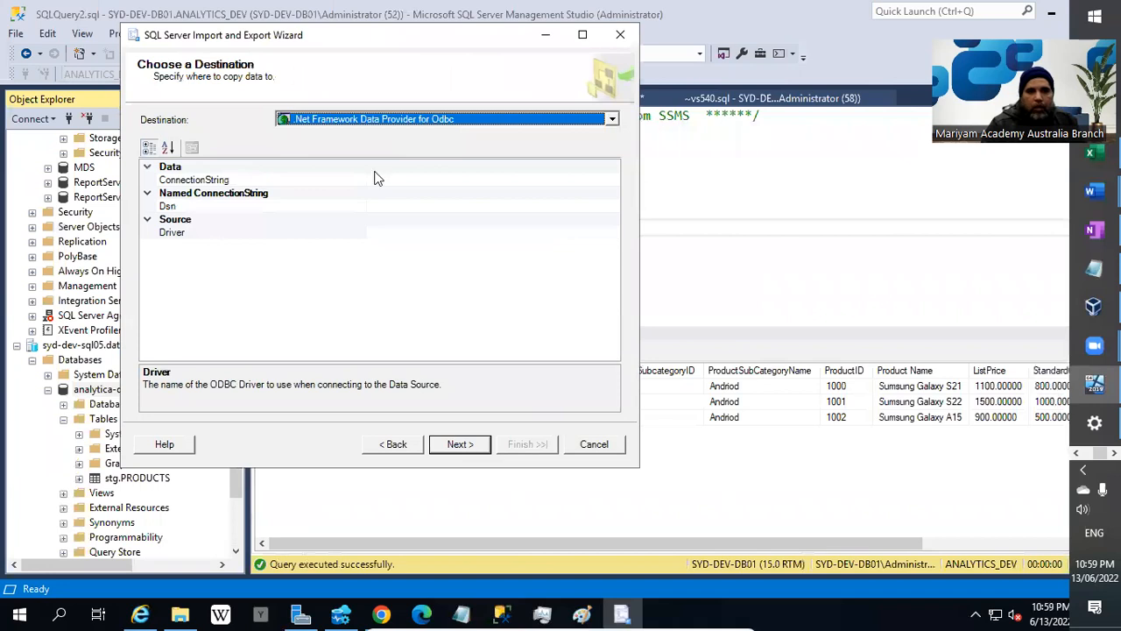
Step: Set the destination to SQL Server Native Client 11.0 with SQL Server Authentication, entering user name svc_sqldev-admin and the account password
left_click(400, 121)
left_click(391, 221)
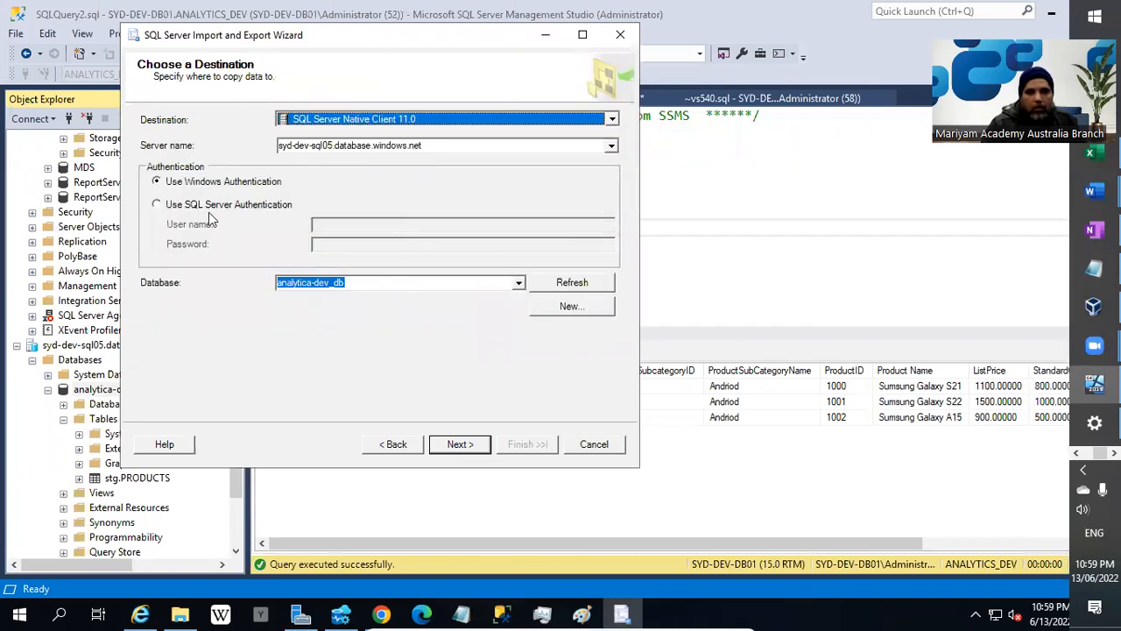
left_click(210, 205)
left_click(400, 225)
type("svc_sqldev-admin")
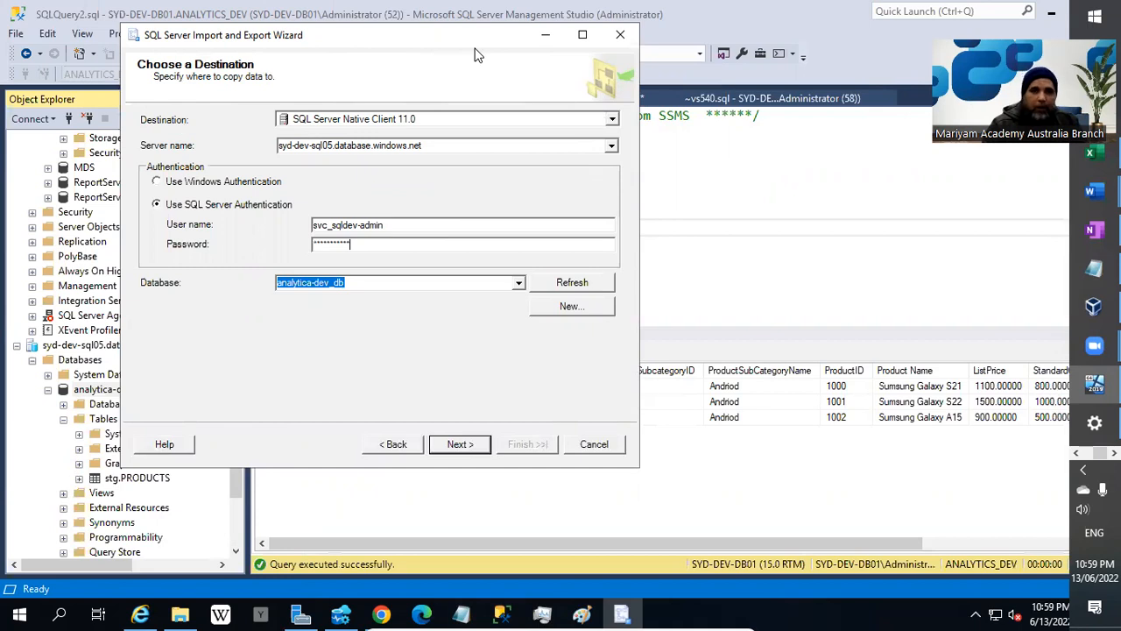
left_click_drag(456, 41, 512, 50)
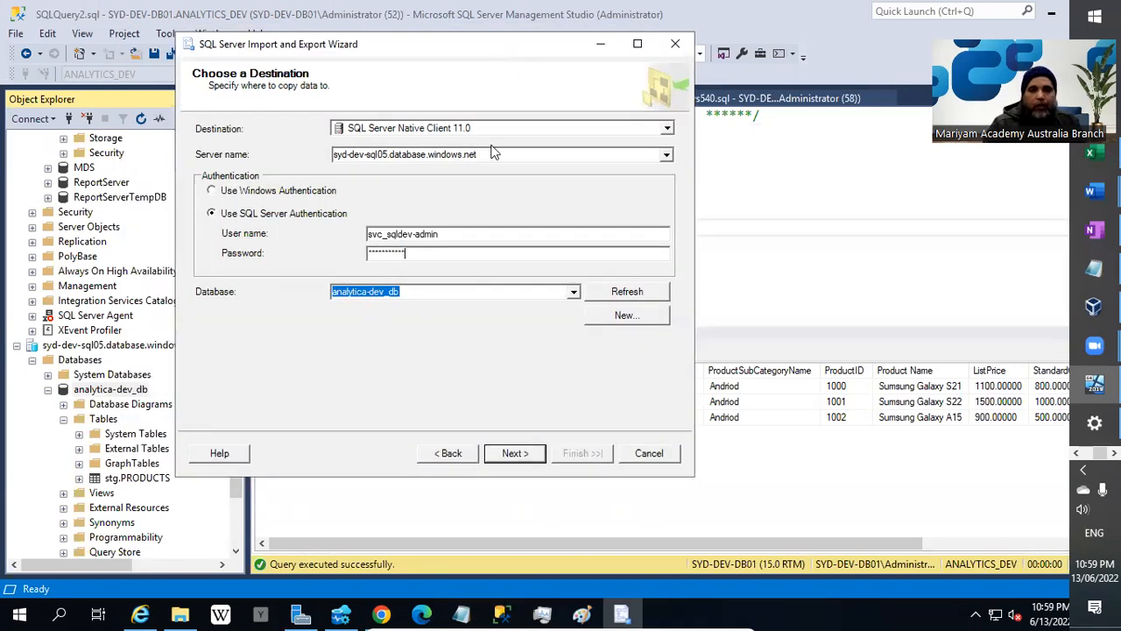
Step: Choose analytica-dev_db from the server's databases as the import destination and continue
left_click(574, 295)
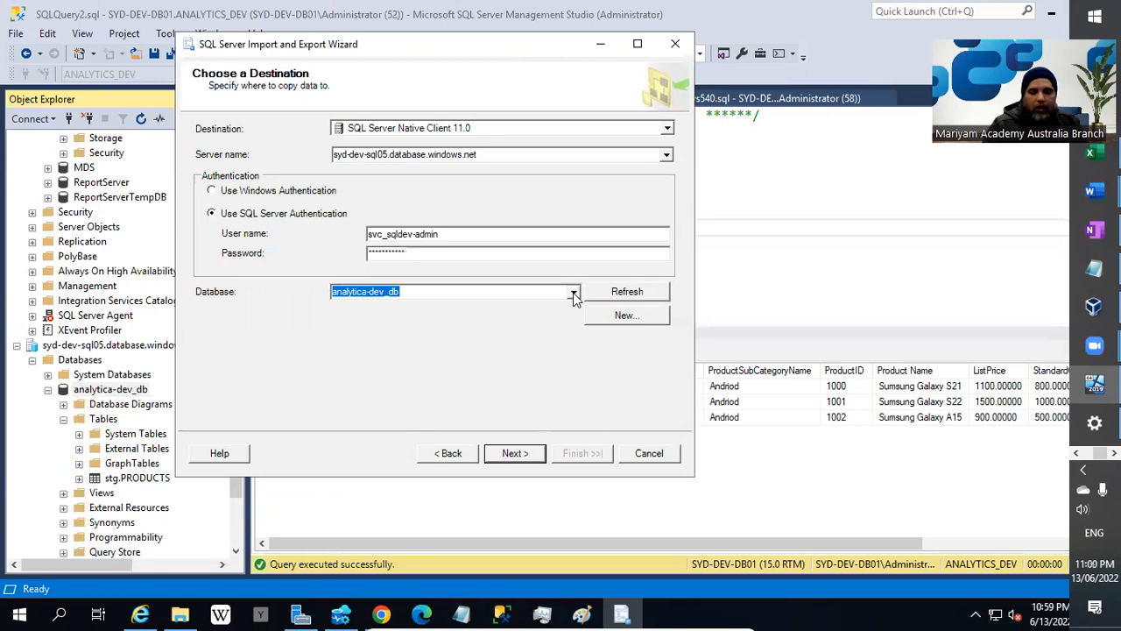
left_click(359, 319)
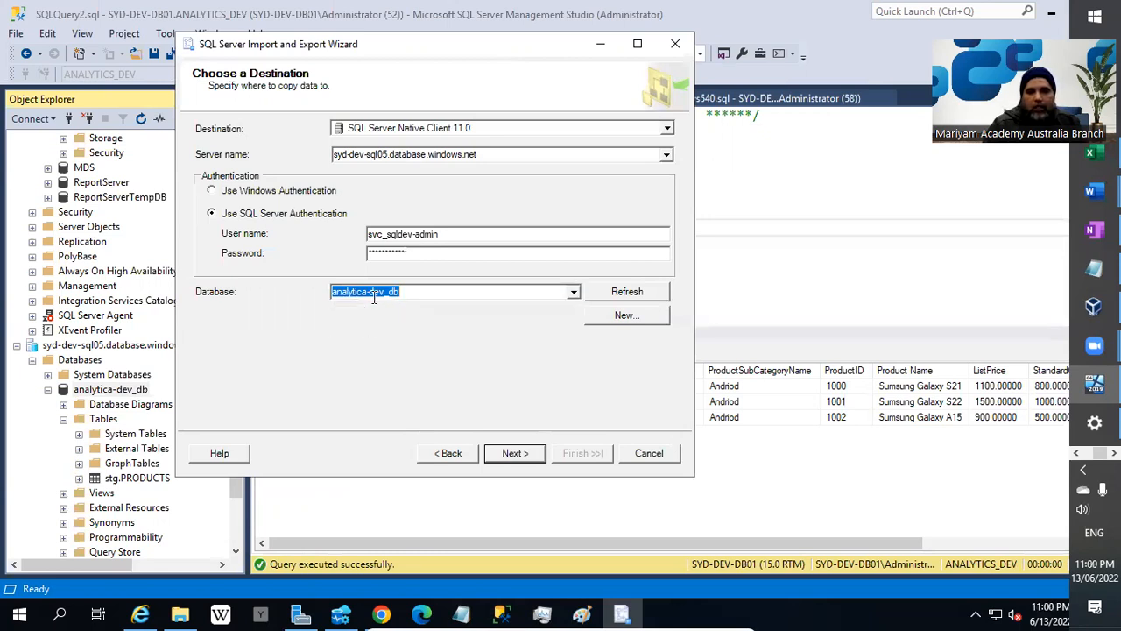
left_click(574, 295)
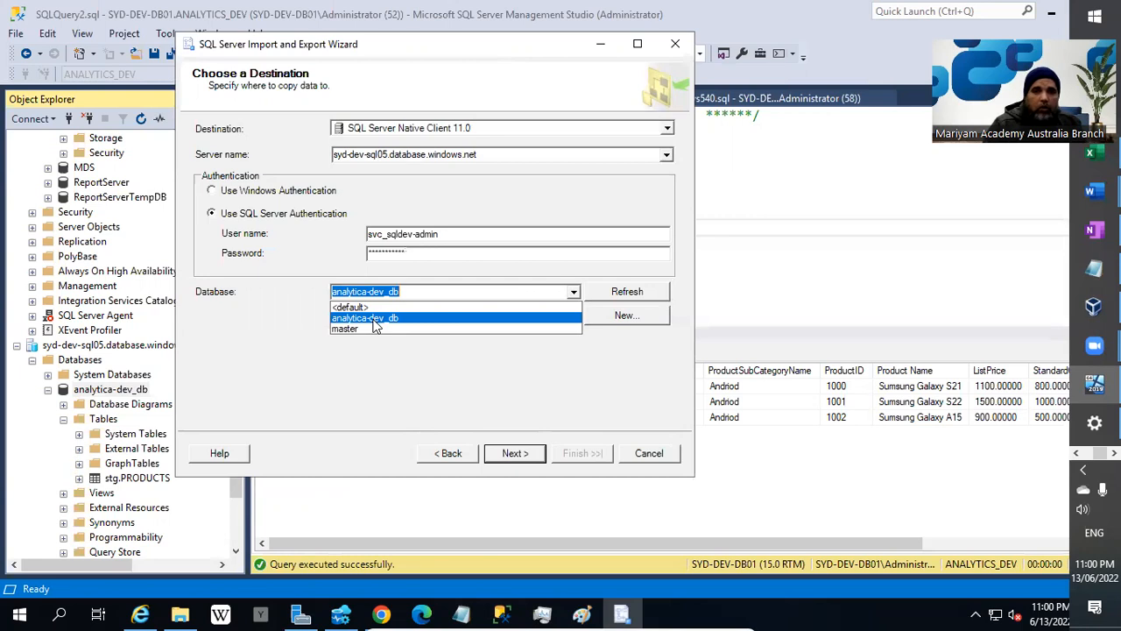
left_click(375, 318)
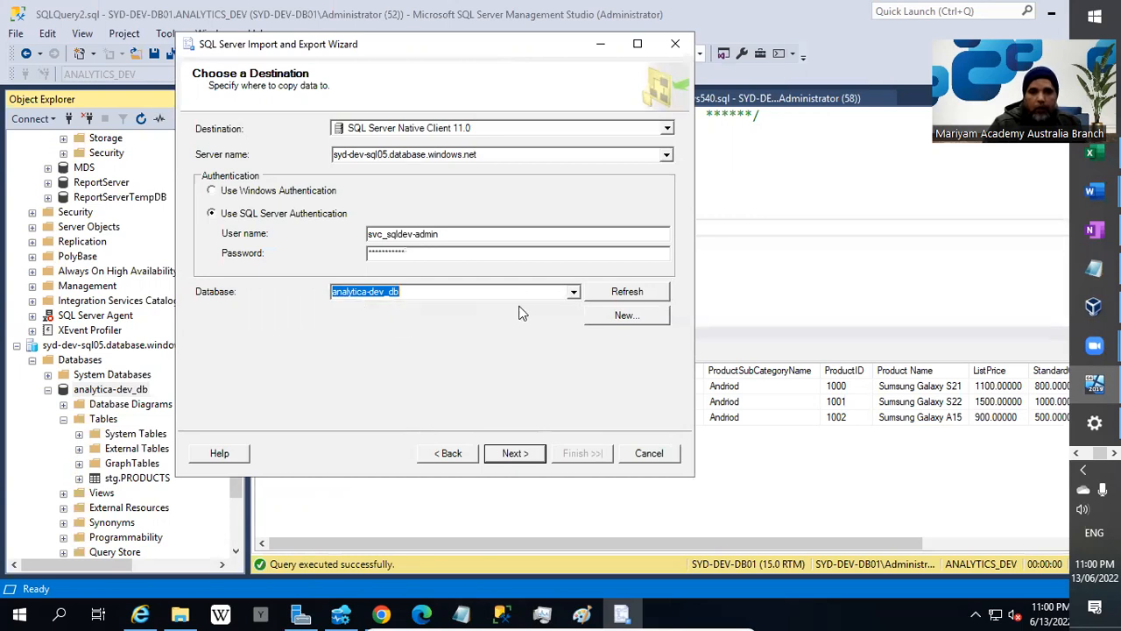
left_click(511, 453)
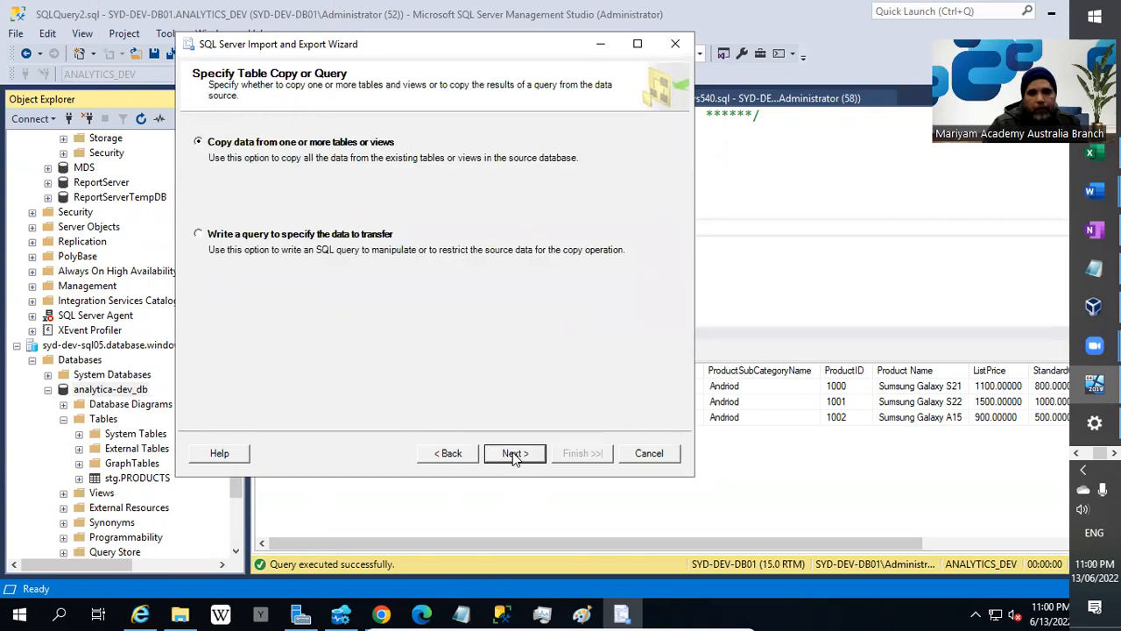
Step: Select the source table [stg].[PRODUCTS] for copying, enable identity insert in its column mappings, and continue
left_click(513, 452)
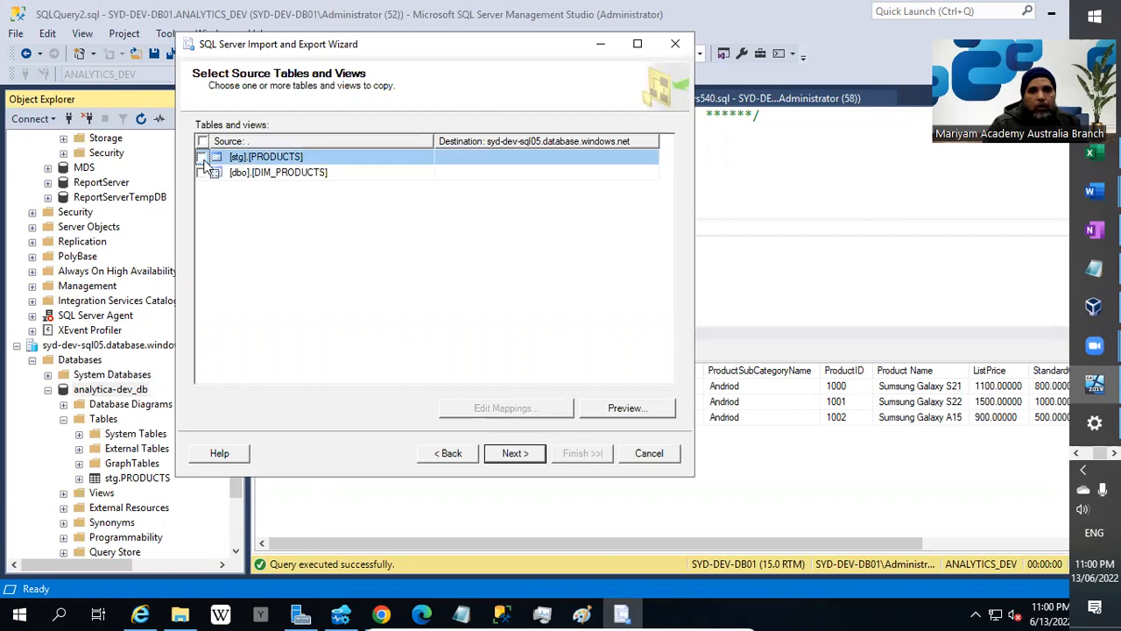
left_click(203, 158)
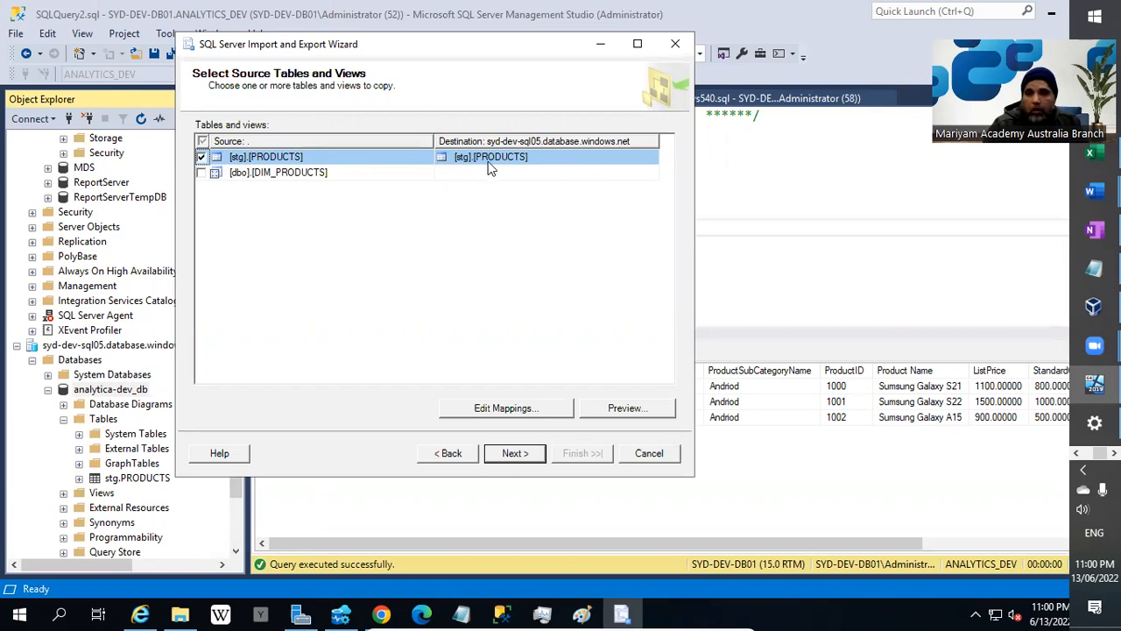
left_click(495, 415)
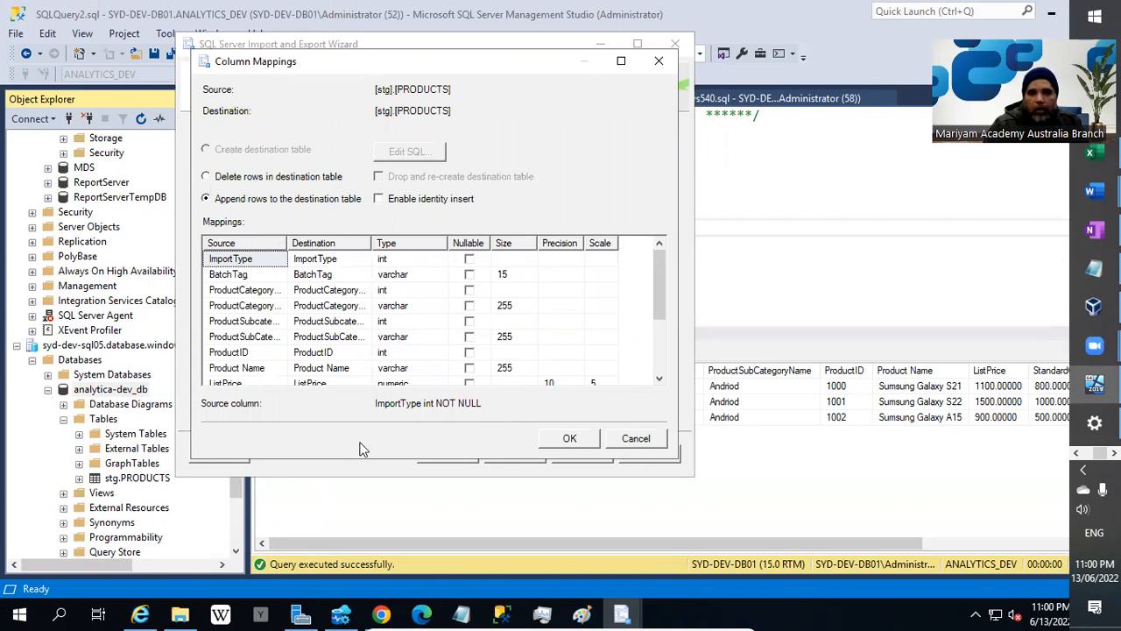
left_click_drag(357, 462, 350, 543)
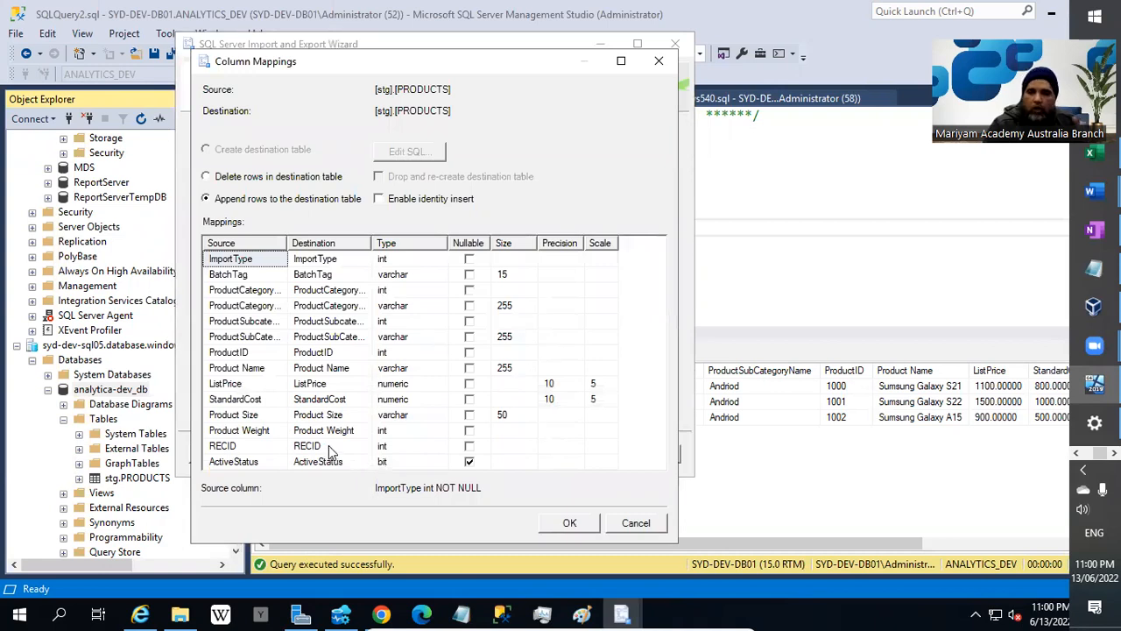
left_click(445, 199)
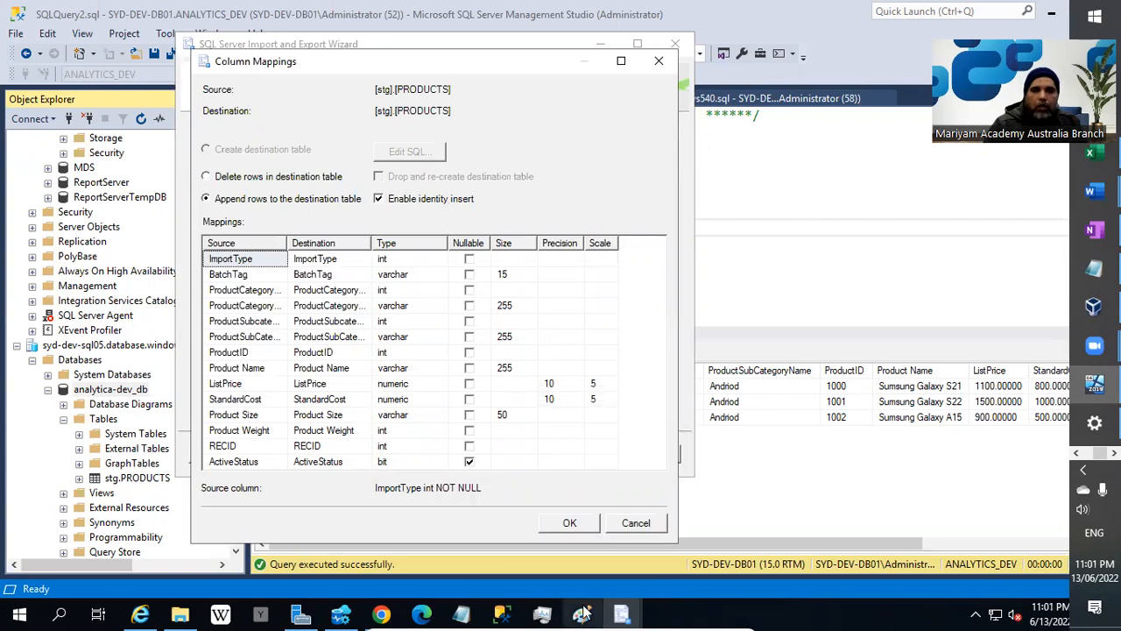
left_click(574, 523)
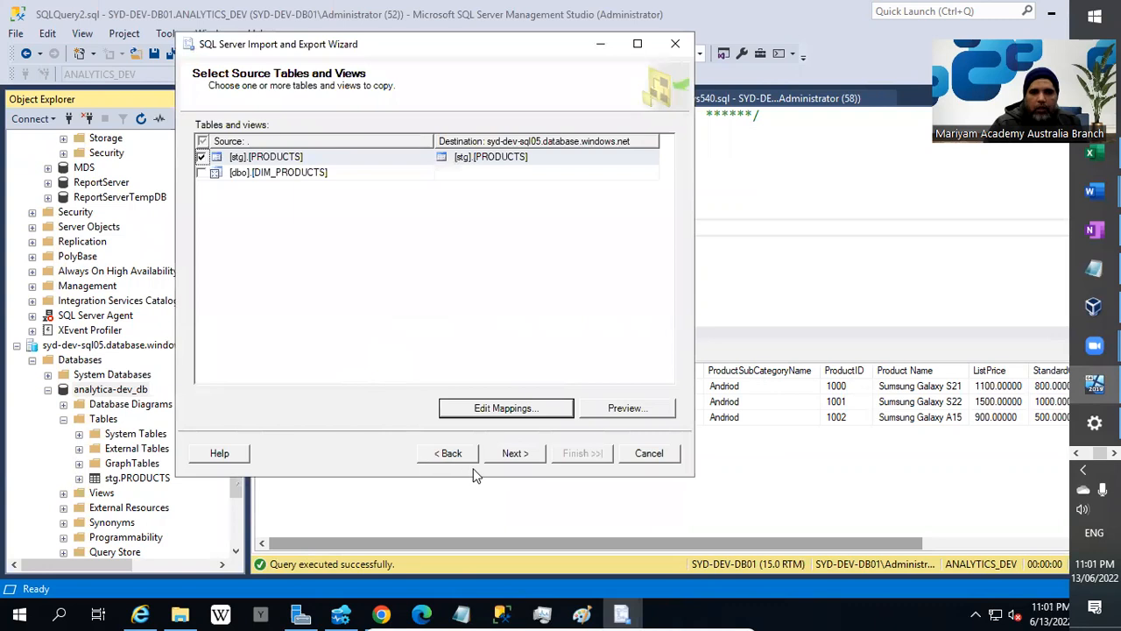
left_click(512, 454)
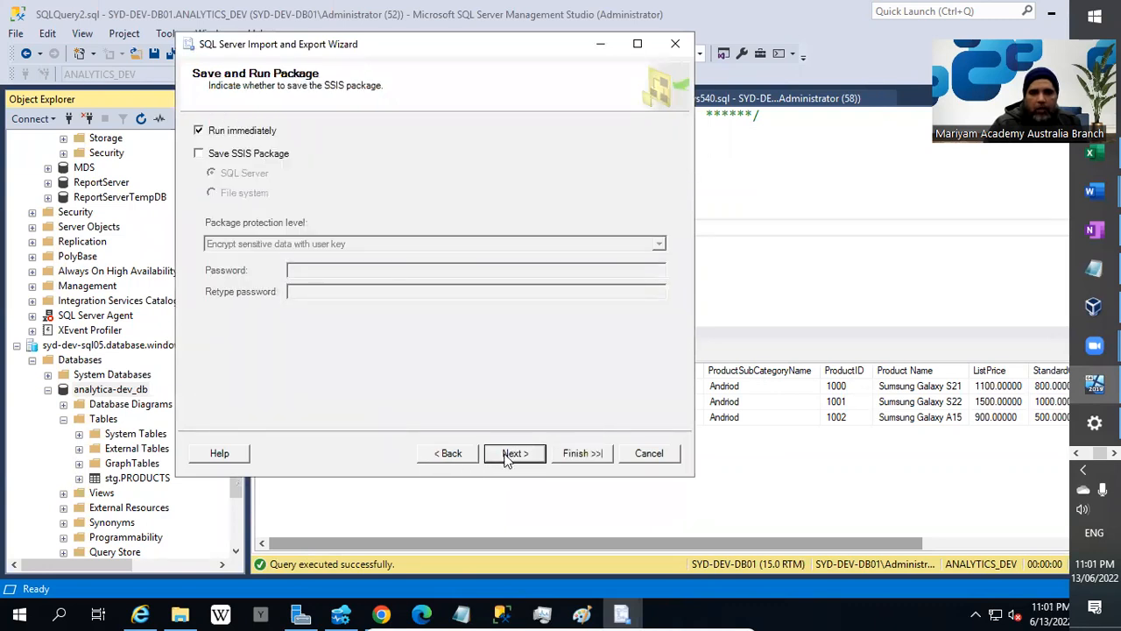
Step: Set the import to also save an SSIS package to the file system and continue
left_click(268, 155)
left_click(244, 193)
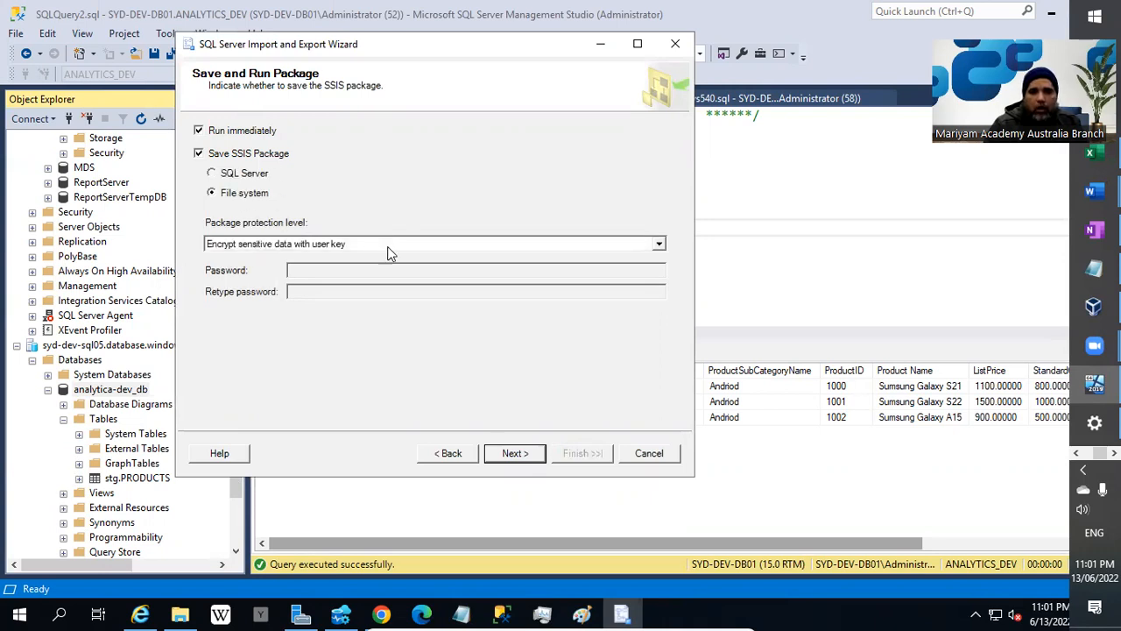
left_click(528, 456)
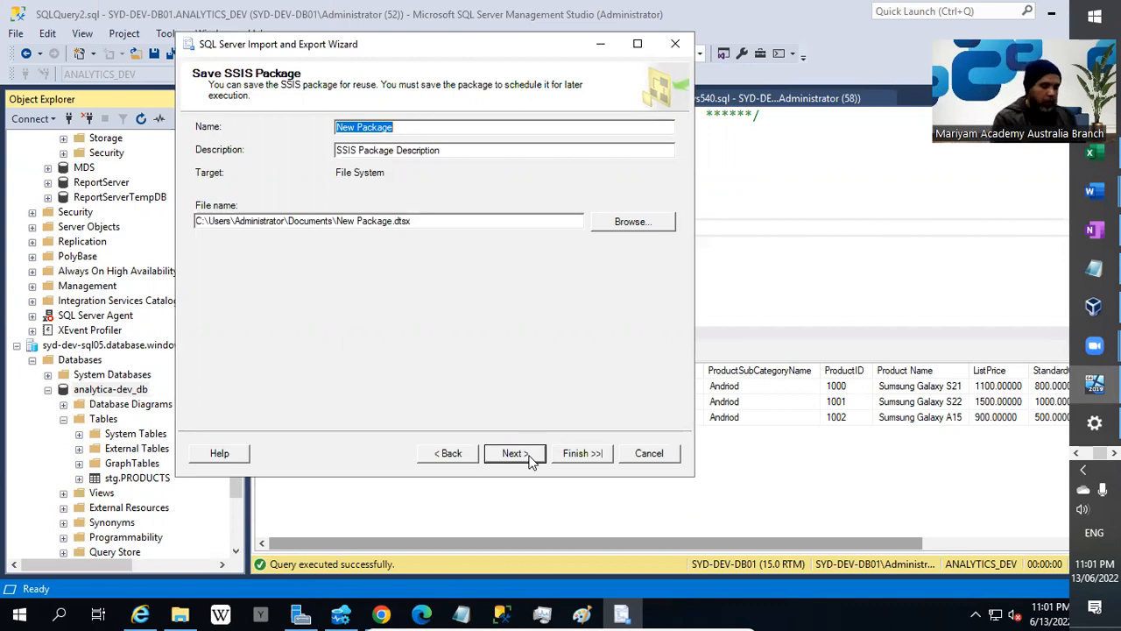
Step: Set the package's save location to C:\Work\Raw Packages with the file name Azure_Data_Loader
left_click(636, 224)
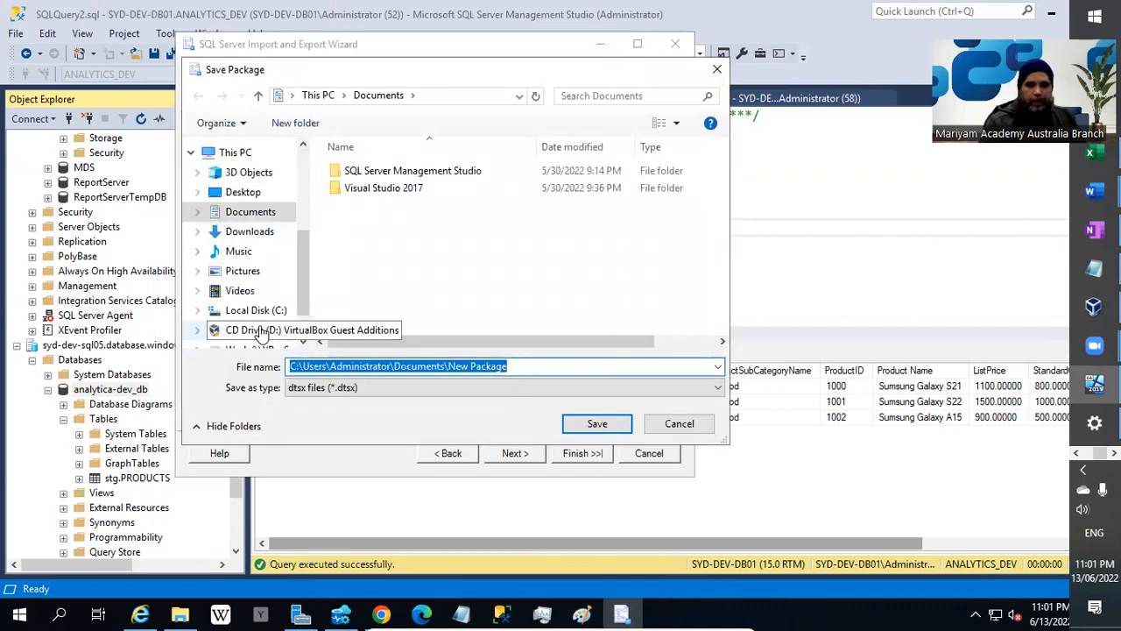
left_click(296, 312)
double_click(359, 292)
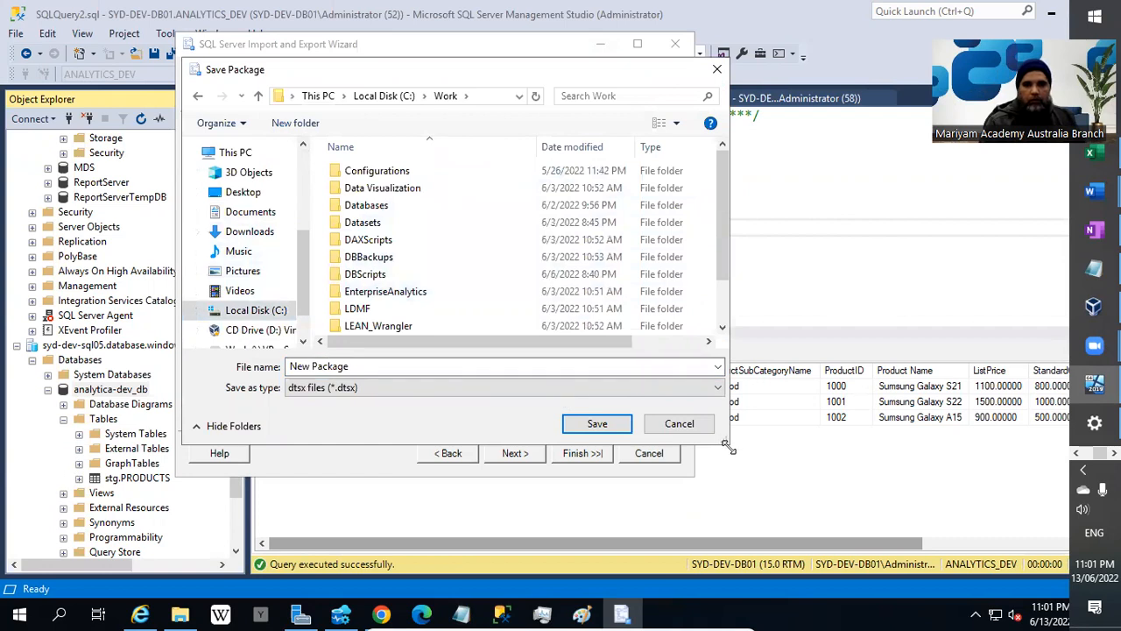
left_click_drag(725, 447, 902, 522)
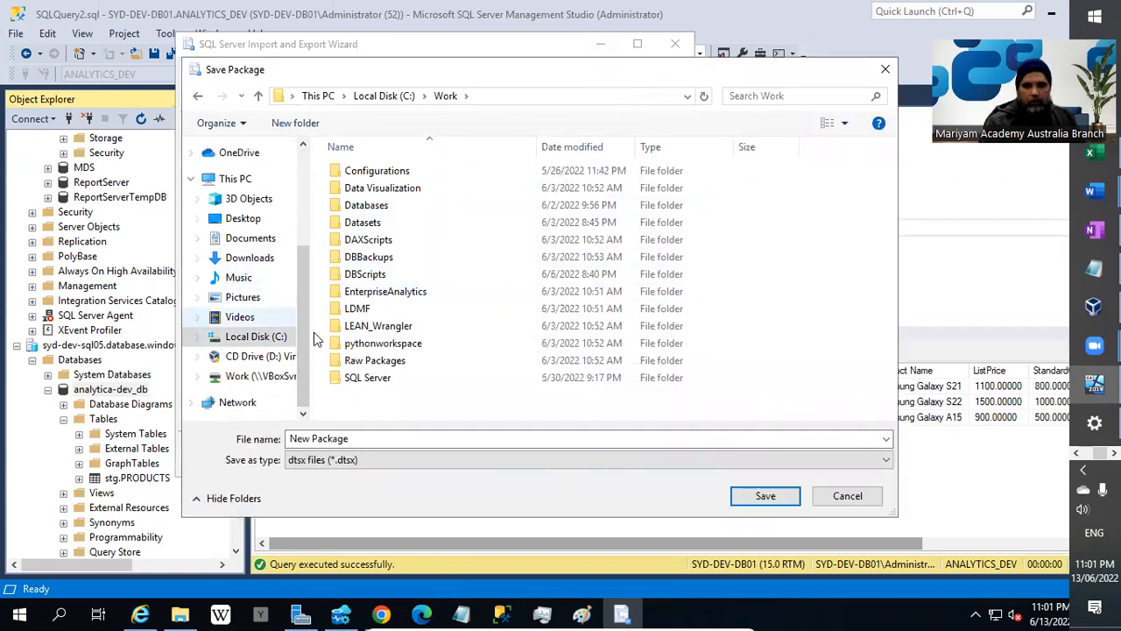
double_click(373, 361)
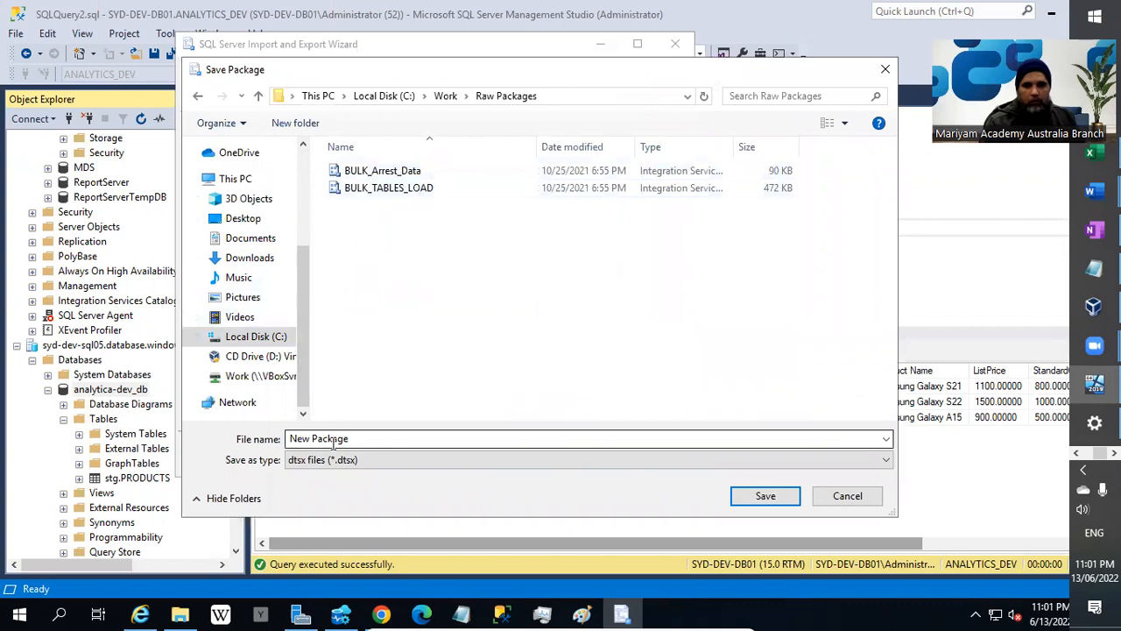
left_click(410, 437)
type("Azurre")
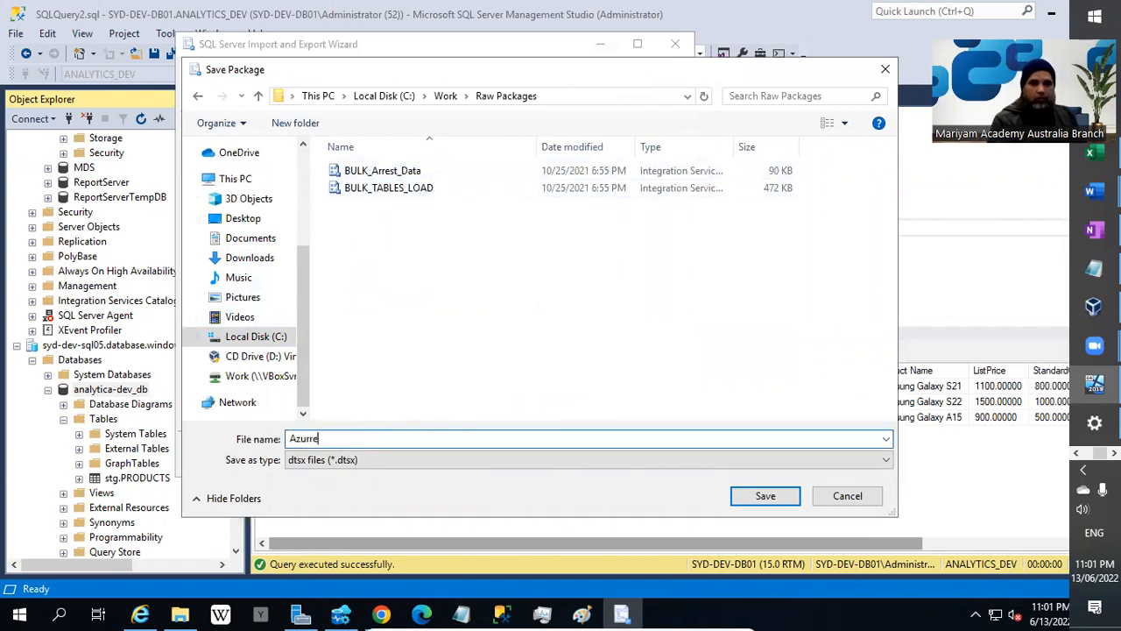
key("BackSpace")
key("BackSpace")
type("e_D")
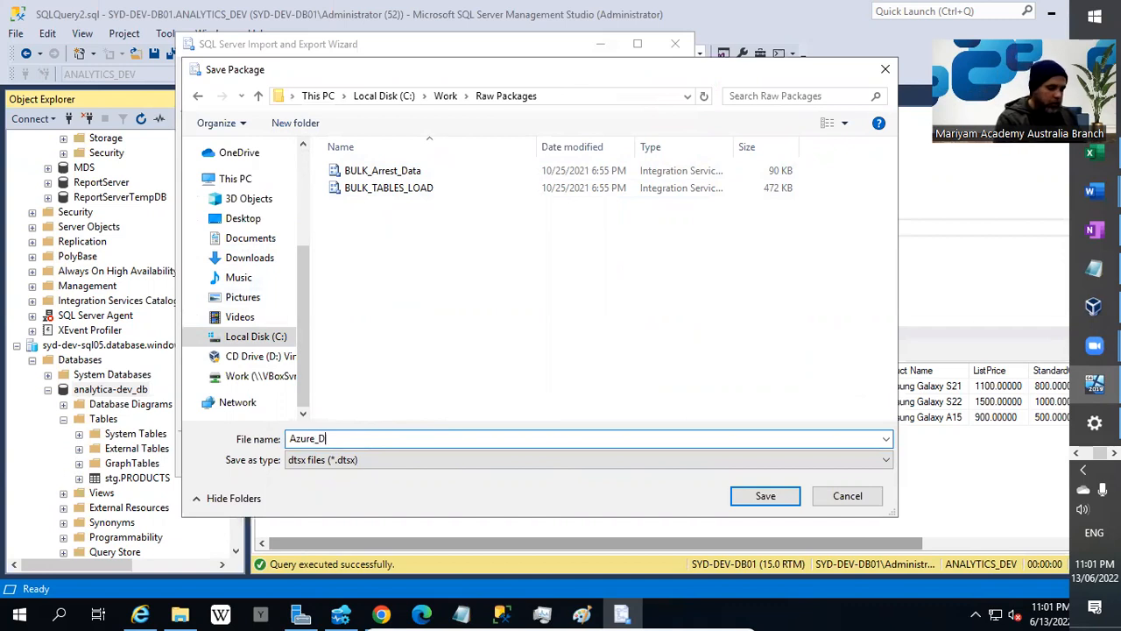
type("ata_Loader")
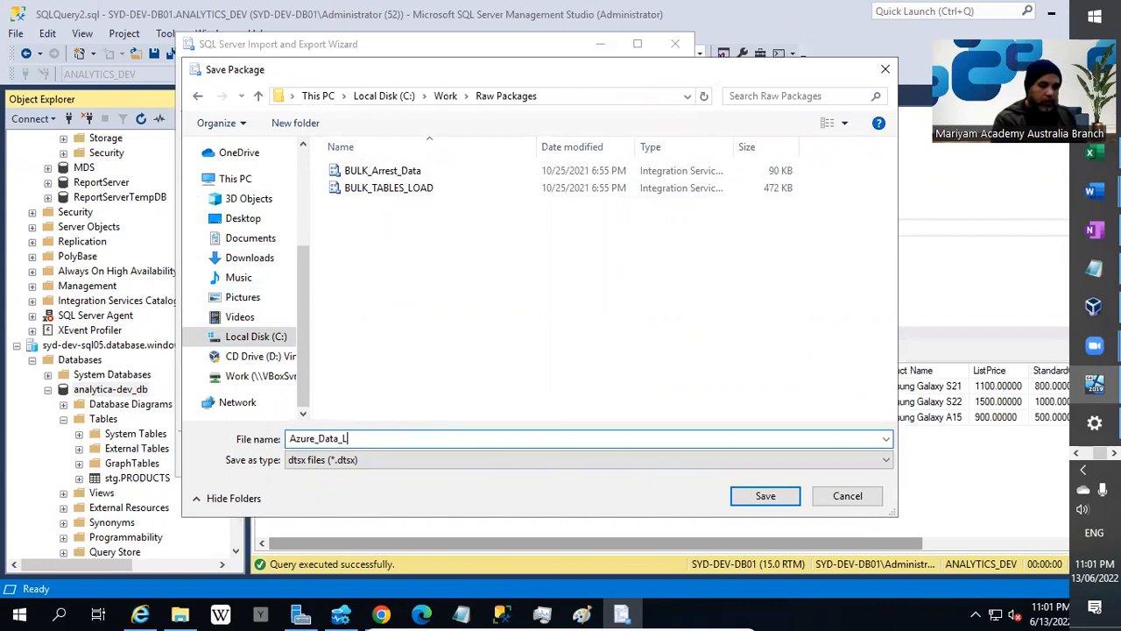
left_click(755, 495)
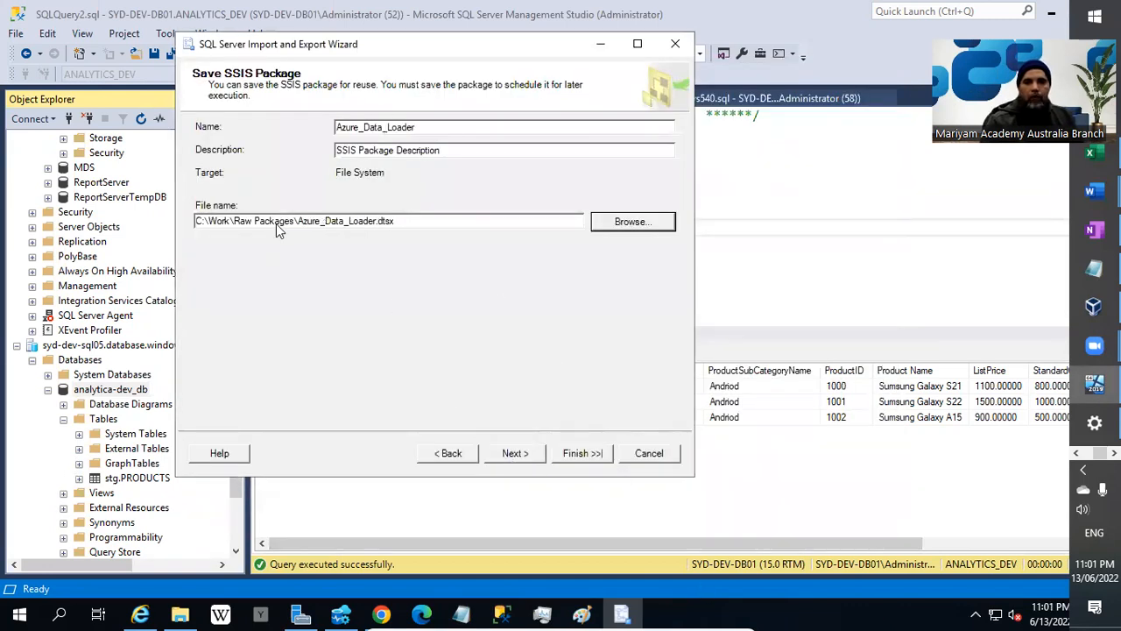
Step: Change the package file name to Azure_SQL_Data_Loader.dtsx and clear the package description
left_click(337, 220)
type("_SQL")
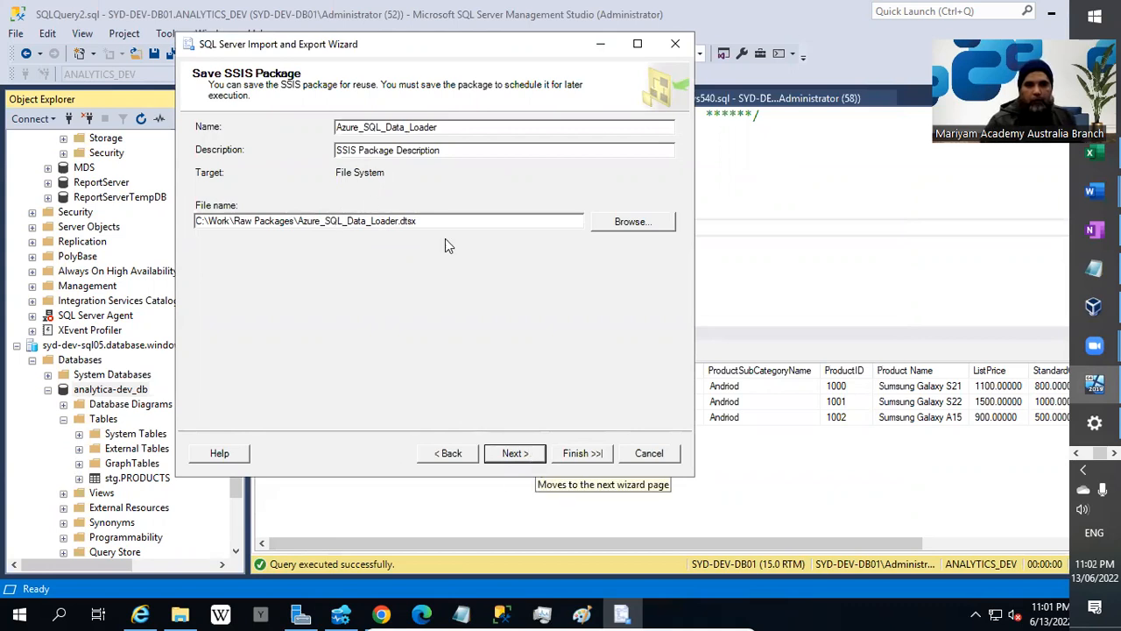
left_click_drag(463, 150, 136, 142)
key("BackSpace")
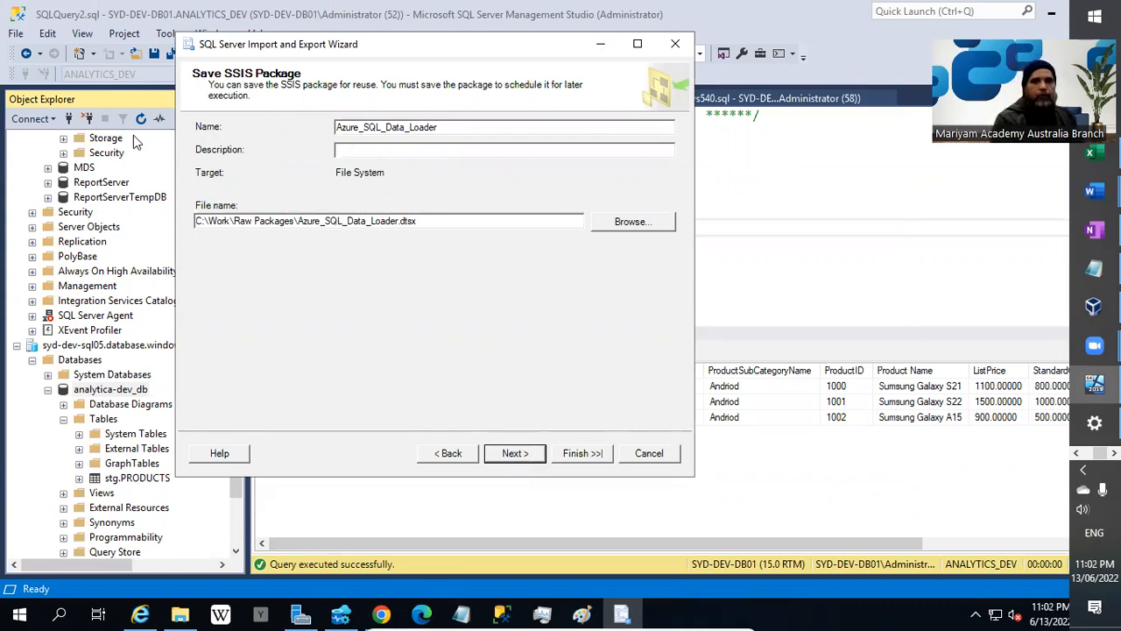
Step: Complete the wizard to save the package and run the import, enlarging the wizard window to view the execution details
left_click(508, 453)
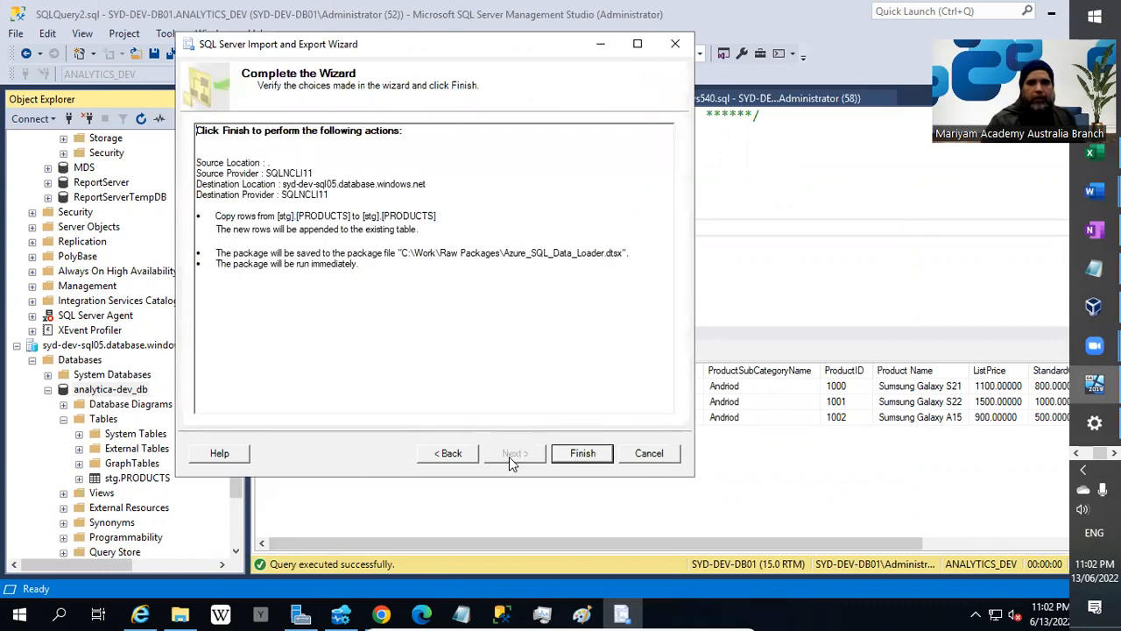
left_click(582, 453)
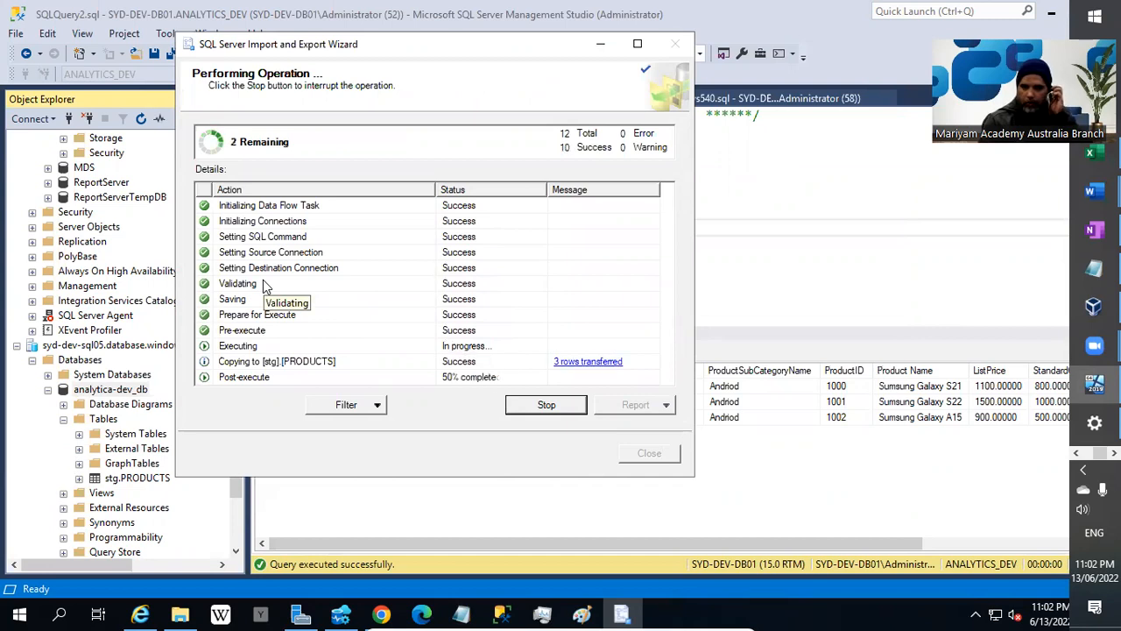
left_click_drag(694, 477, 867, 535)
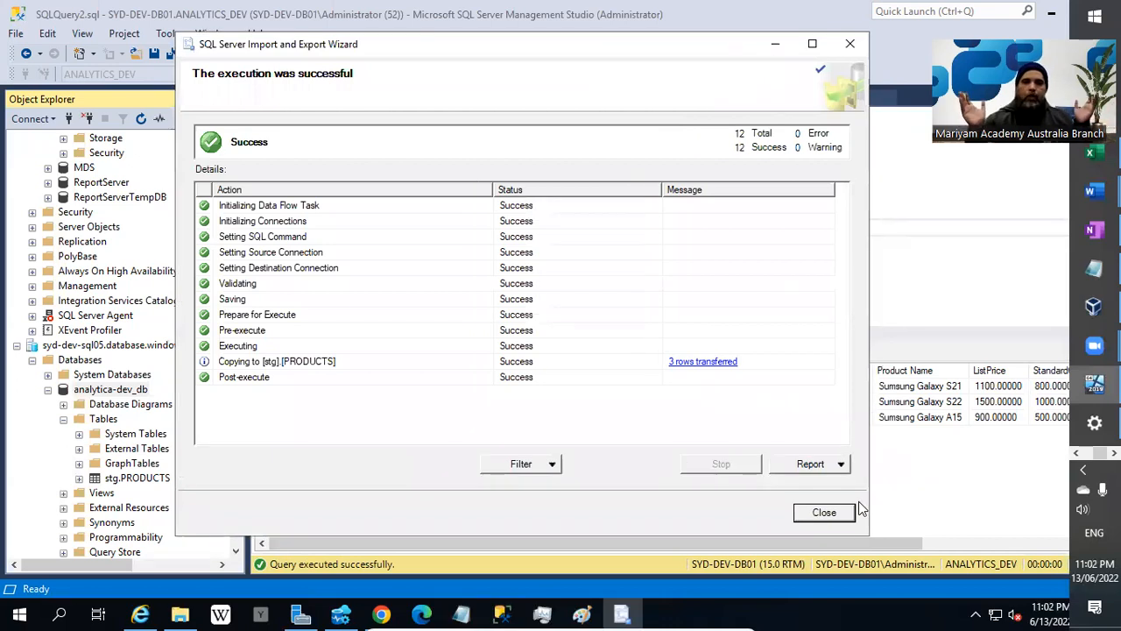